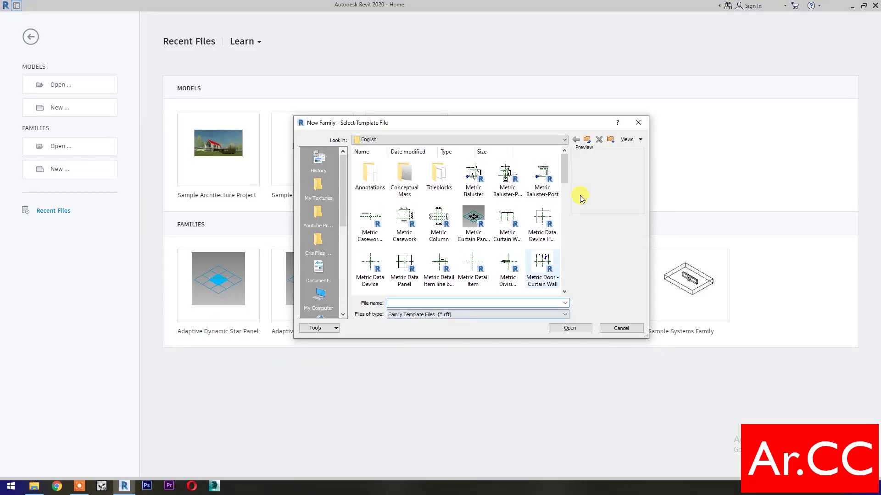
Create a new family from Metric Generic Model Adaptive.rft, using the list view to find it.
left_click(631, 139)
left_click(636, 157)
scroll(500, 178, "down", 1)
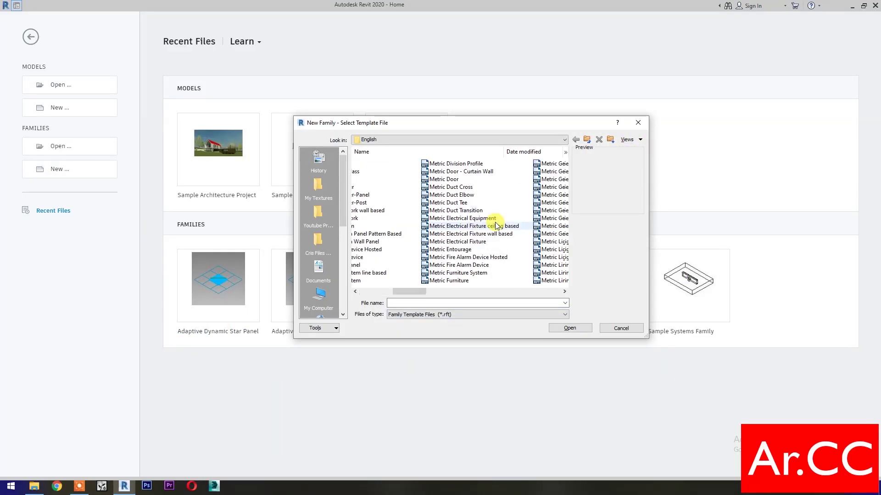
left_click(508, 163)
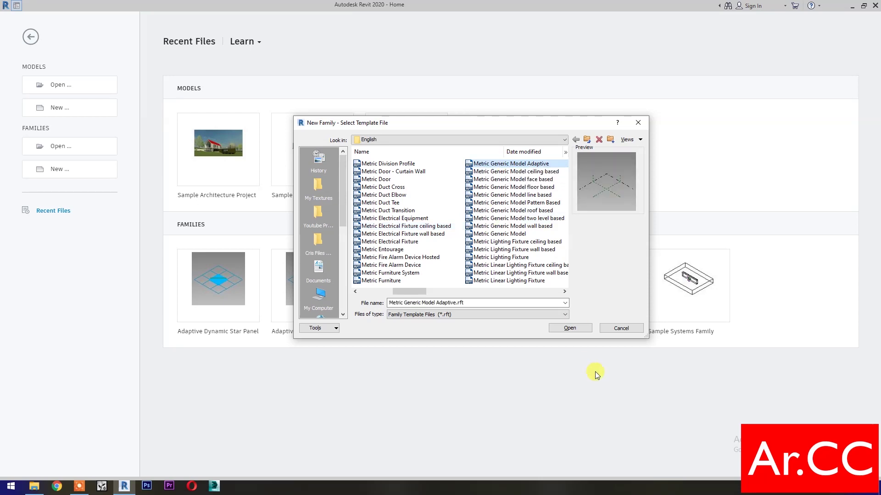
left_click(570, 328)
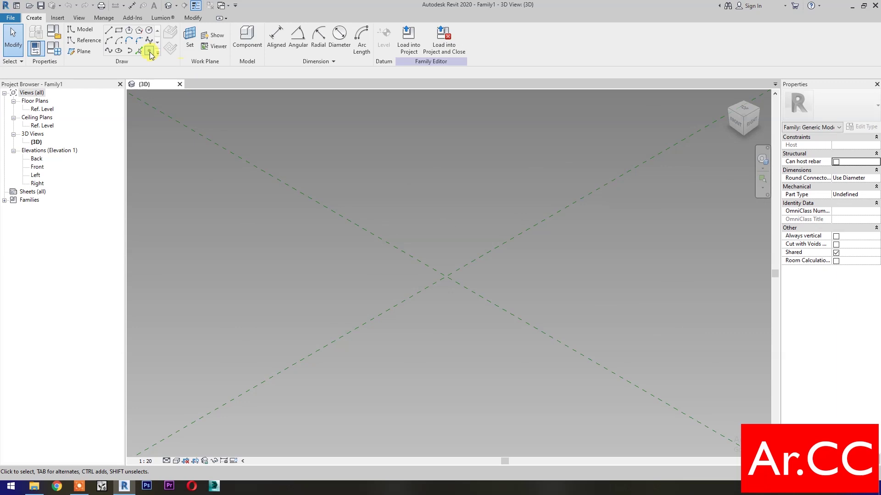
Place the reference points around the 3D view.
left_click(150, 52)
left_click(377, 280)
left_click(448, 237)
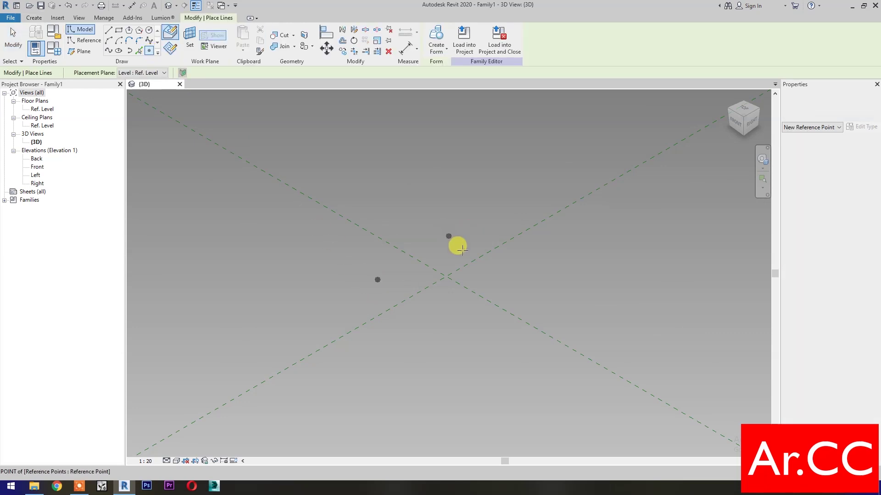
left_click(505, 273)
left_click(431, 315)
left_click(297, 235)
left_click(369, 363)
key("Escape")
key("Escape")
Make the points adaptive, numbered 1–5, and drag point 5 away from the others.
left_click_drag(350, 372, 536, 235)
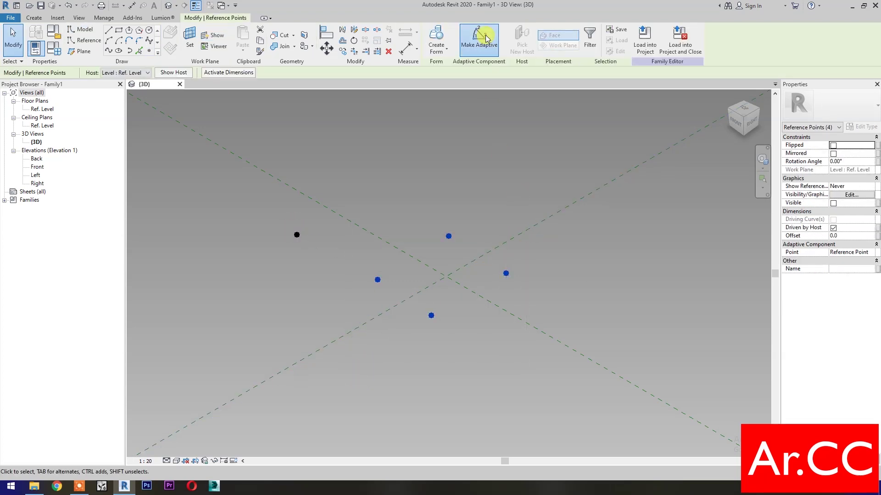
key("m")
key("a")
left_click_drag(293, 299, 278, 275)
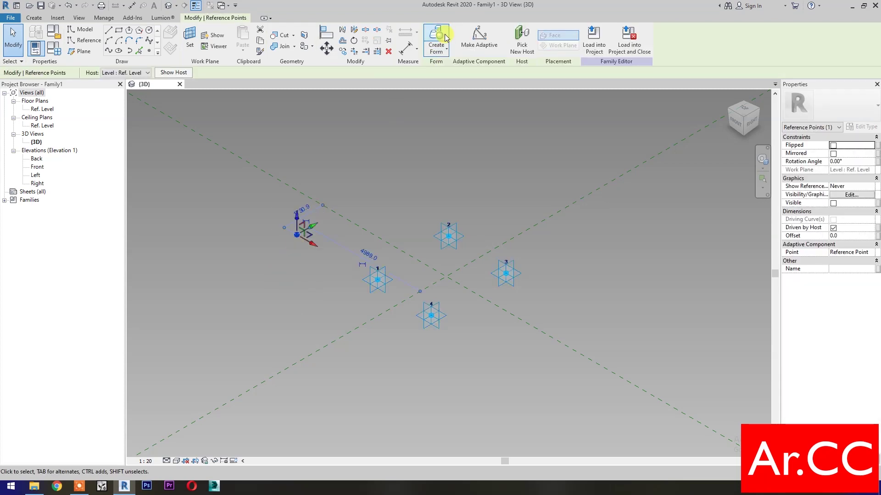
left_click(479, 37)
left_click(296, 230)
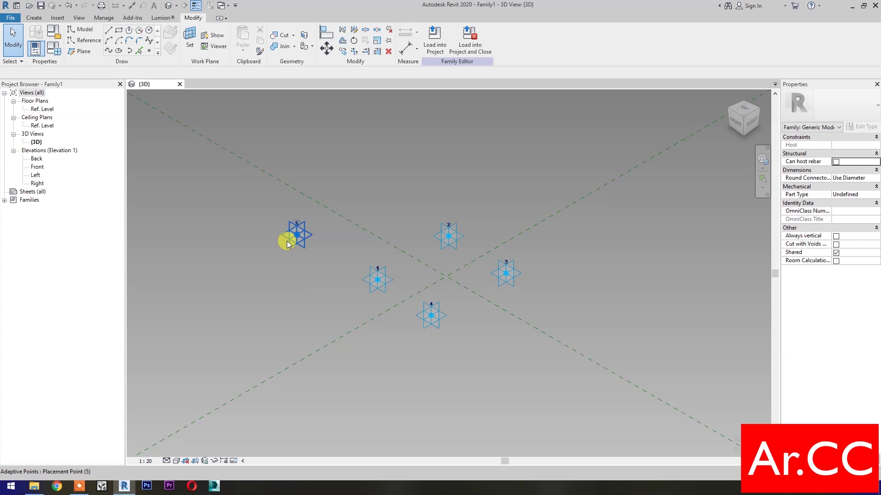
left_click_drag(296, 225, 405, 364)
Draw a reference line joining adaptive points 5 and 1.
left_click(266, 137)
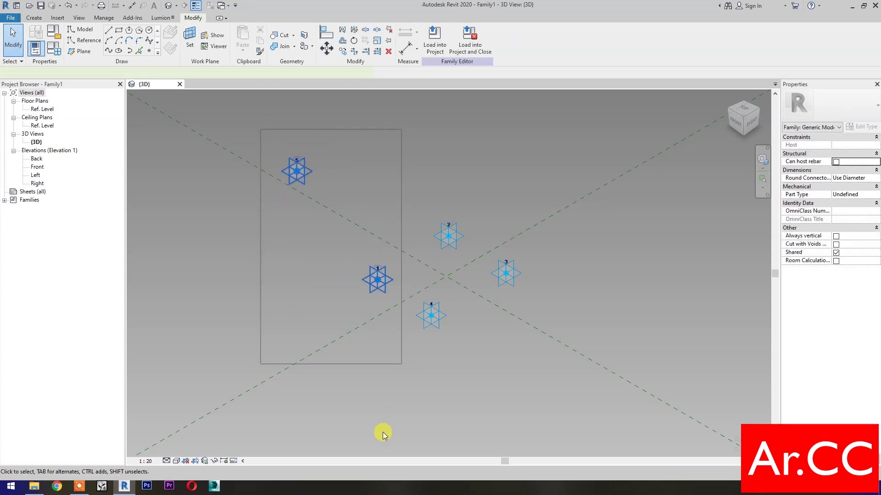
left_click(108, 51)
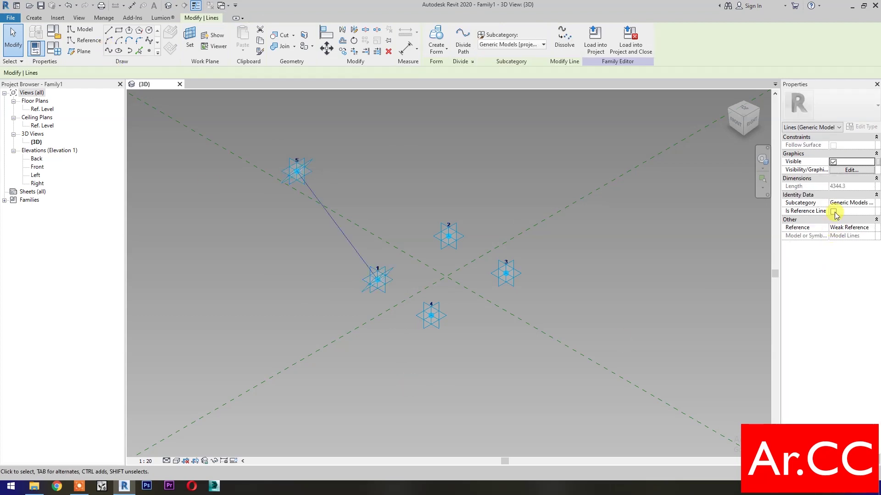
left_click(833, 212)
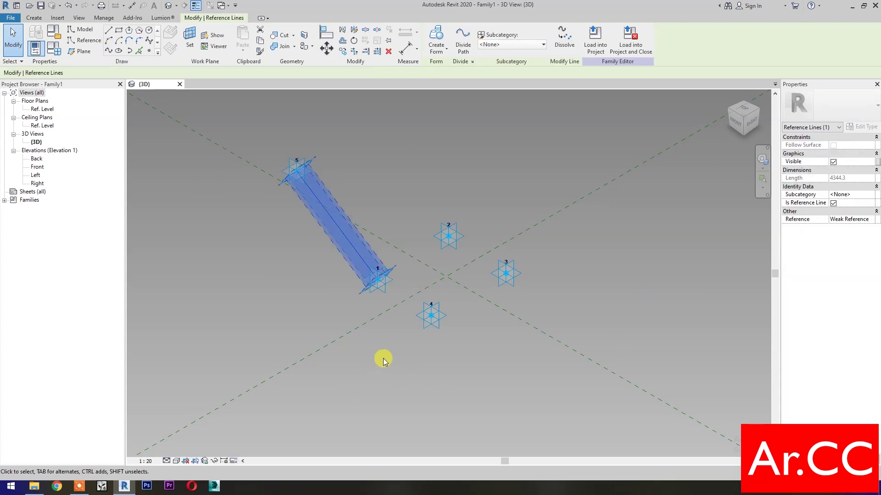
key("d")
key("i")
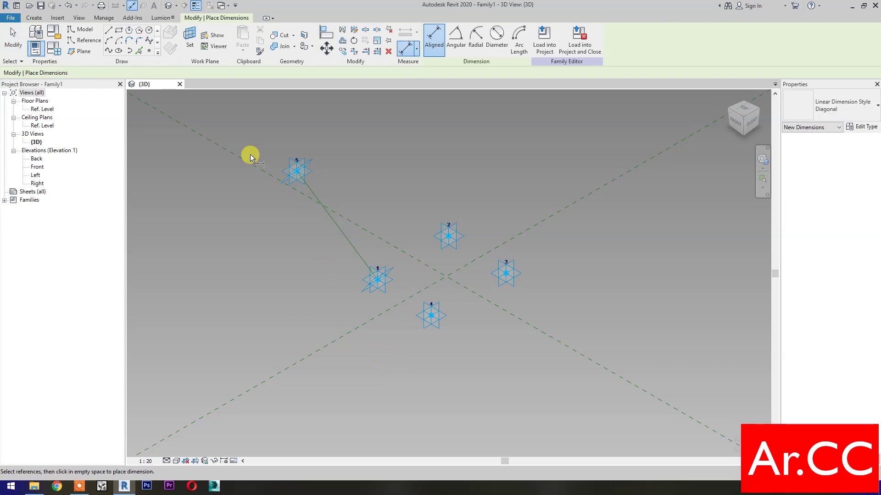
key("Escape")
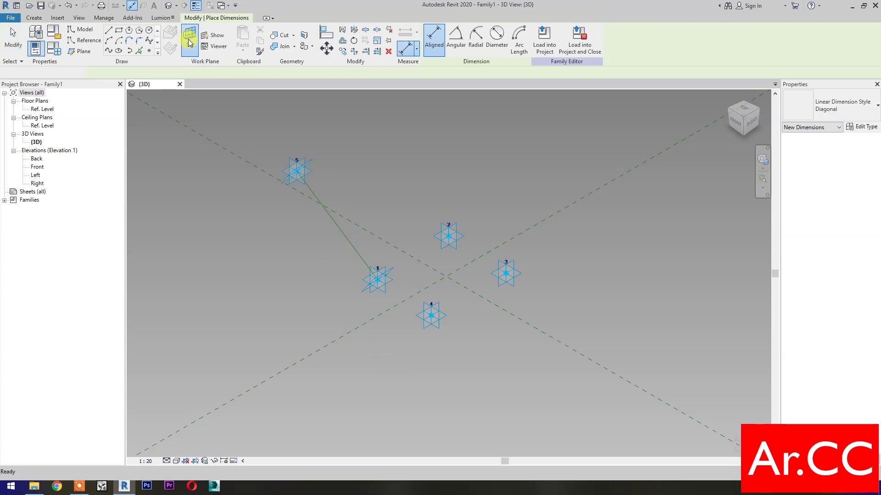
left_click(331, 216)
key("Escape")
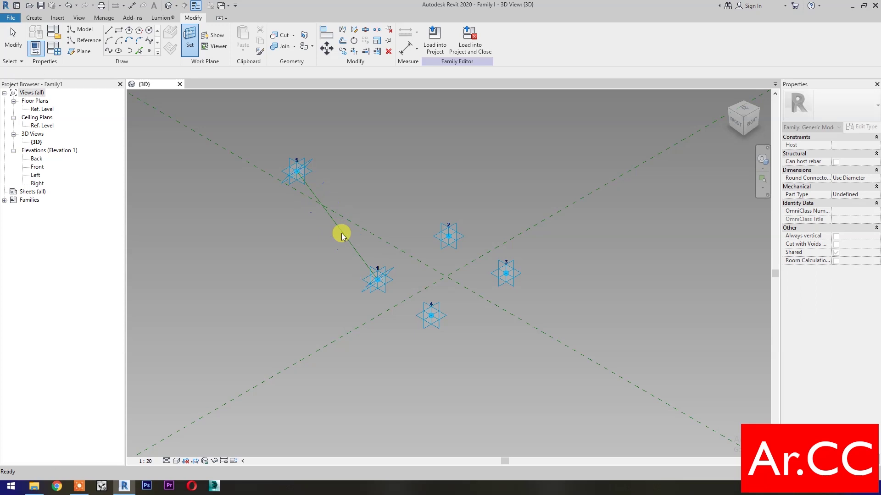
Add an aligned dimension between points 5 and 1.
key("d")
key("i")
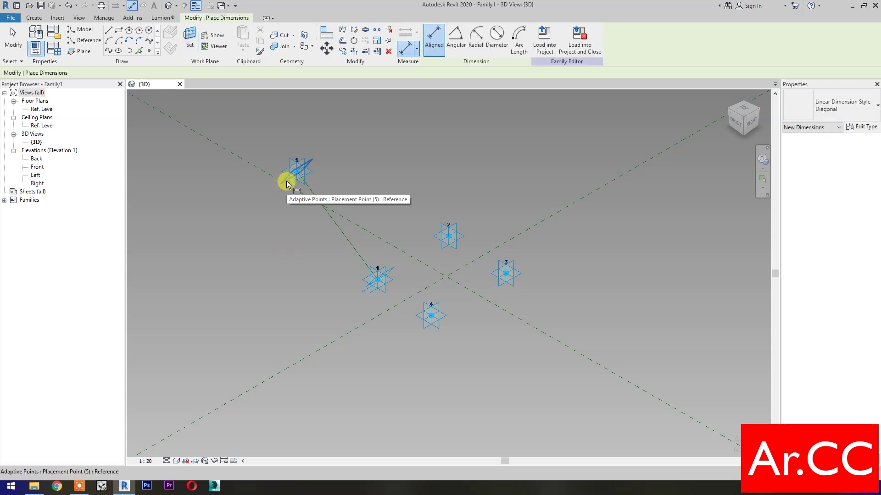
left_click(287, 180)
left_click(379, 285)
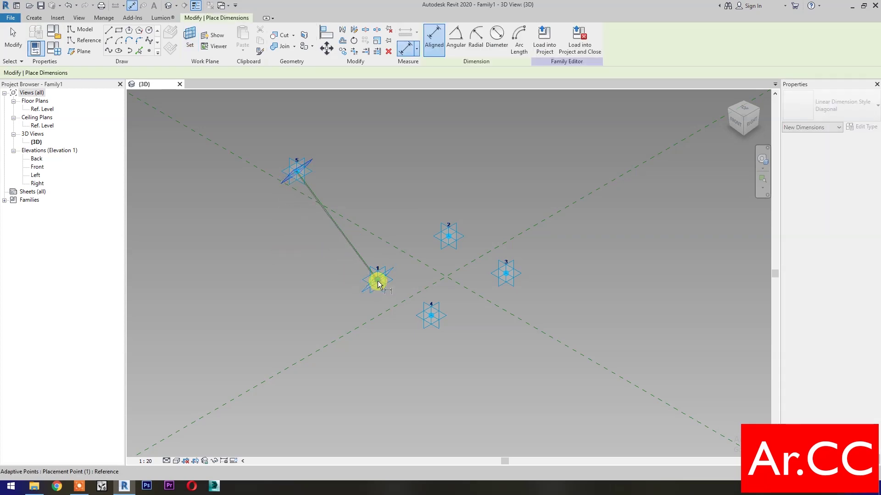
left_click(328, 289)
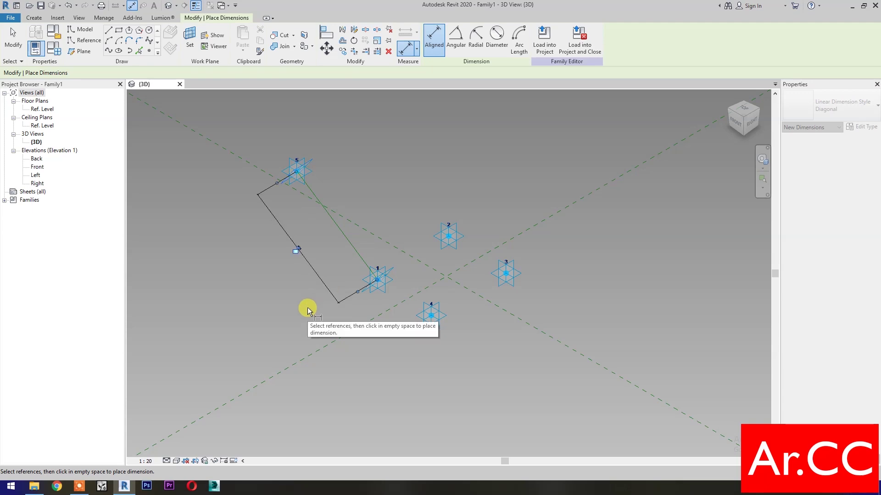
key("Escape")
Label the dimension with a new instance reporting parameter, Attractor Distance.
left_click(310, 266)
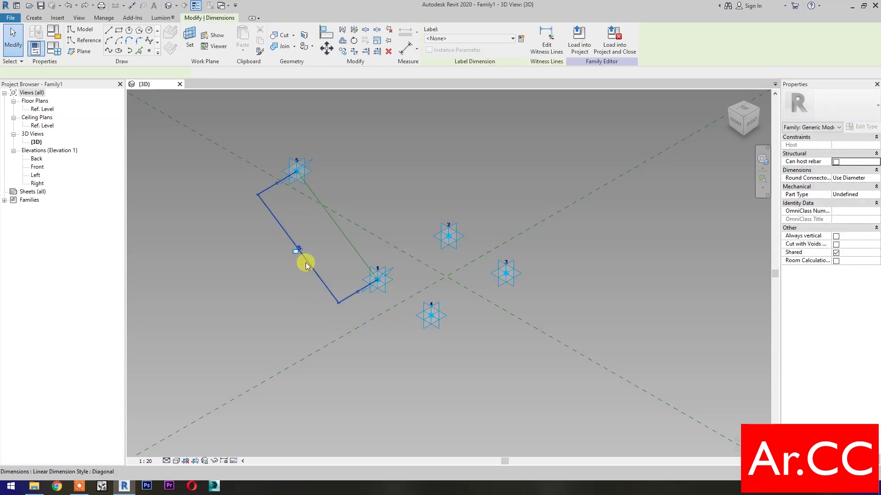
left_click(521, 39)
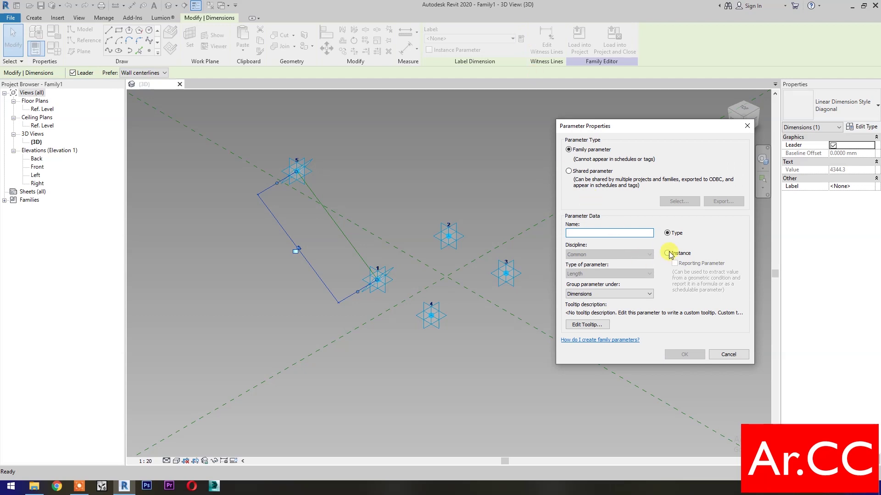
left_click(668, 254)
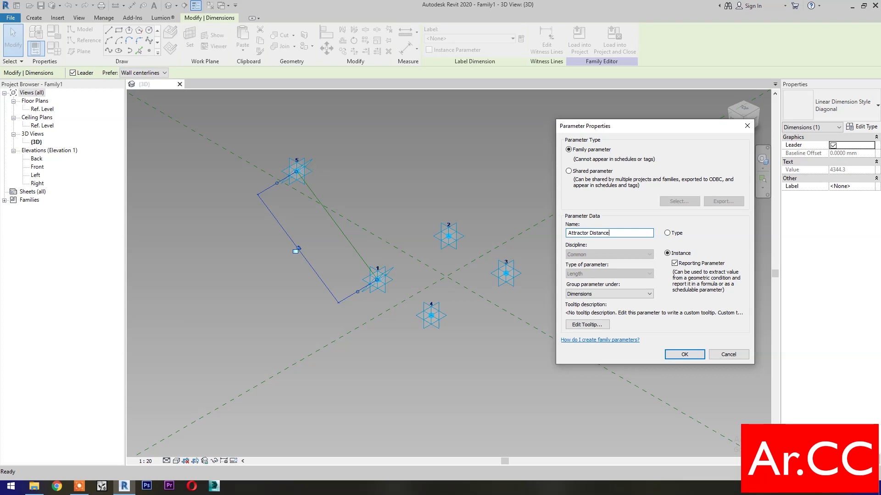
left_click(684, 354)
left_click(414, 385)
scroll(400, 336, "up", 4)
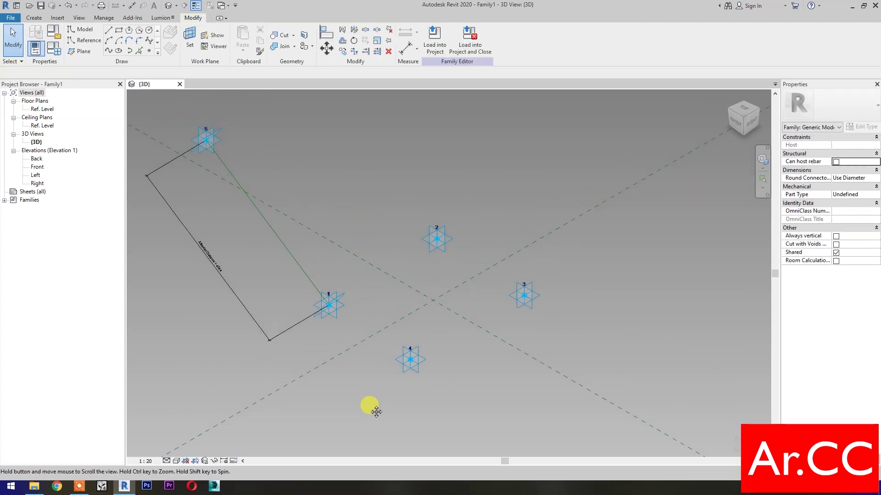
Draw reference lines through adaptive points 1–2 and 3–4.
left_click_drag(272, 128, 477, 357)
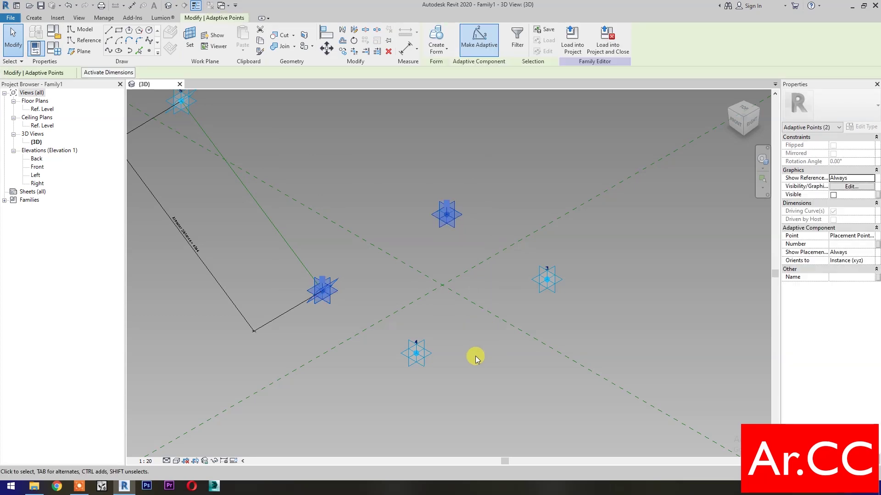
left_click(109, 51)
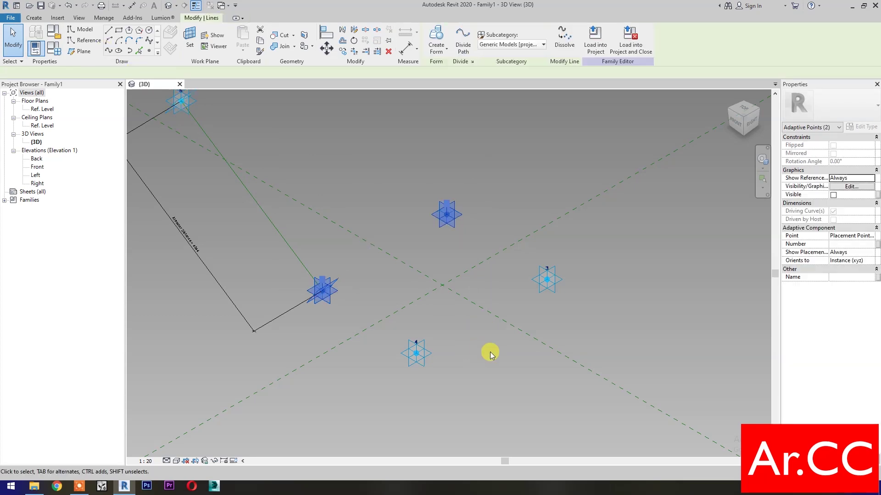
left_click(833, 212)
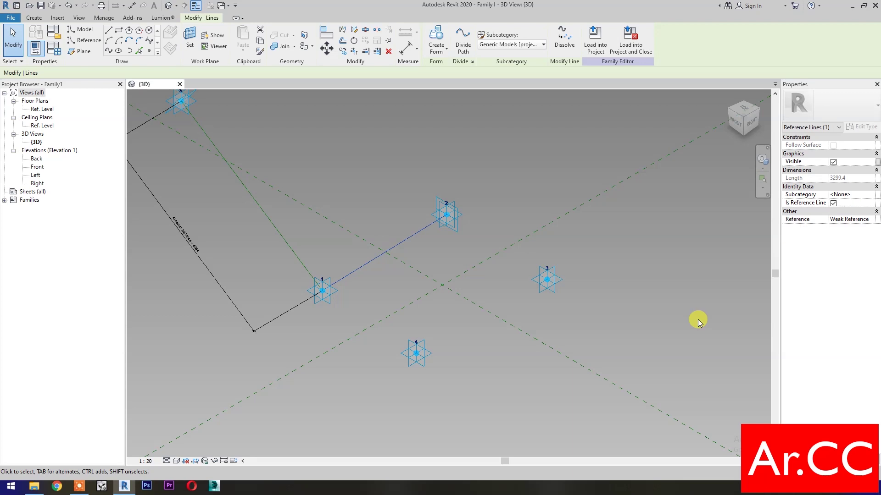
left_click(374, 400)
left_click_drag(378, 395, 622, 257)
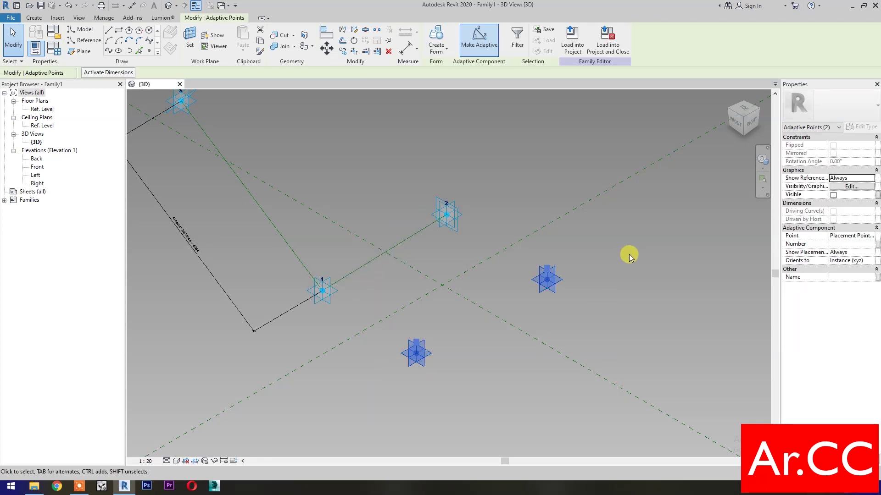
left_click(106, 52)
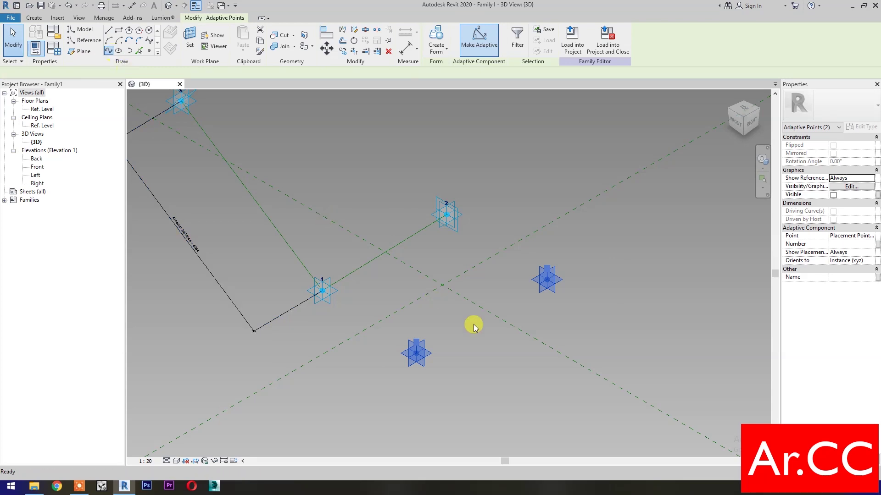
left_click(833, 211)
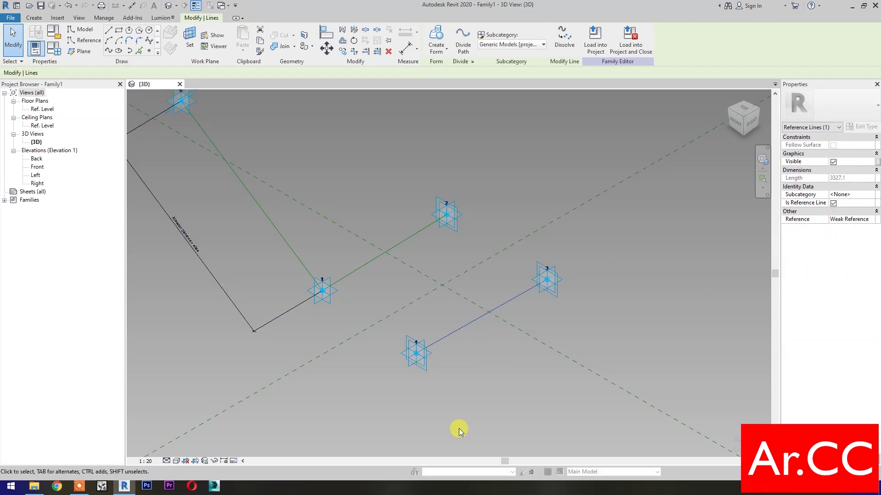
left_click(480, 383)
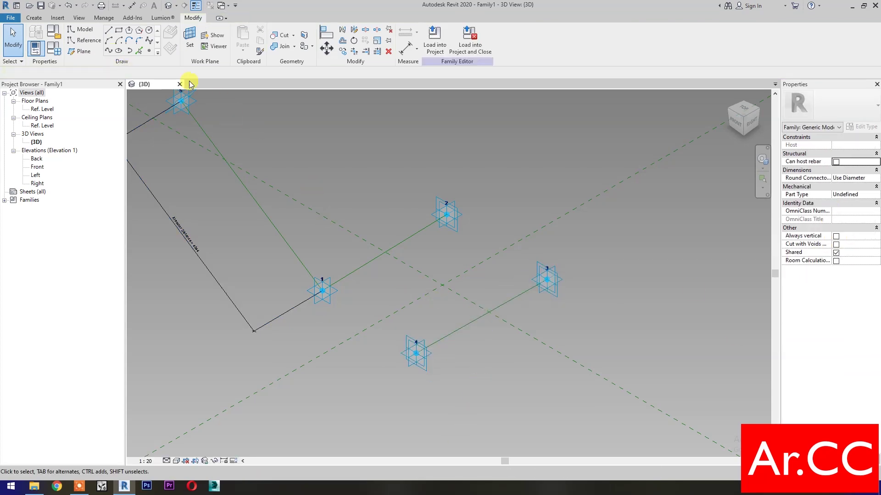
Join the two line midpoints with a reference line and place a point at its centre.
left_click(149, 52)
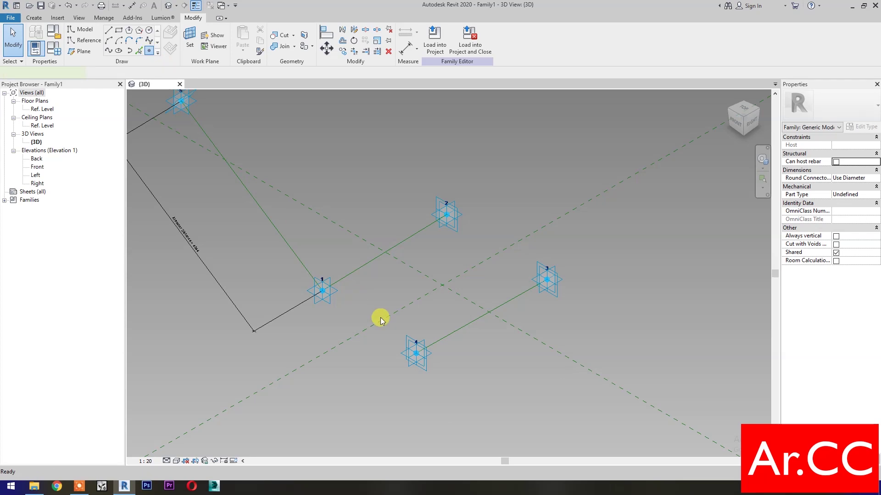
left_click(383, 253)
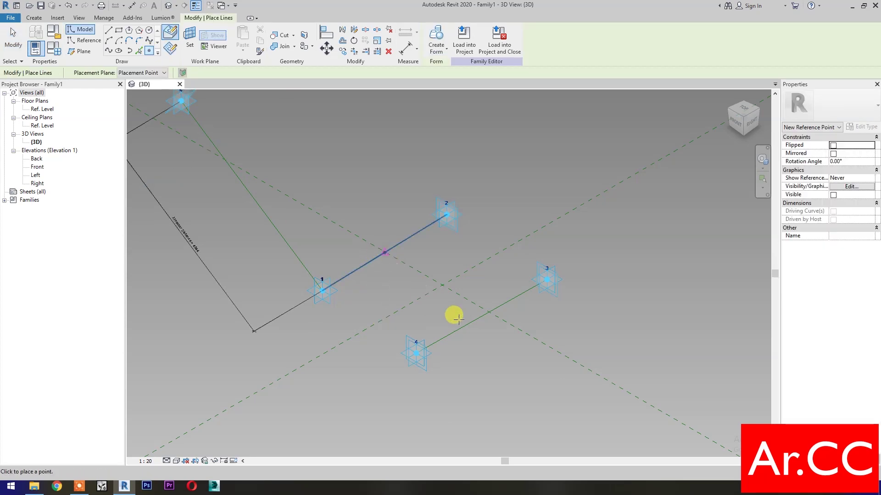
left_click(479, 317)
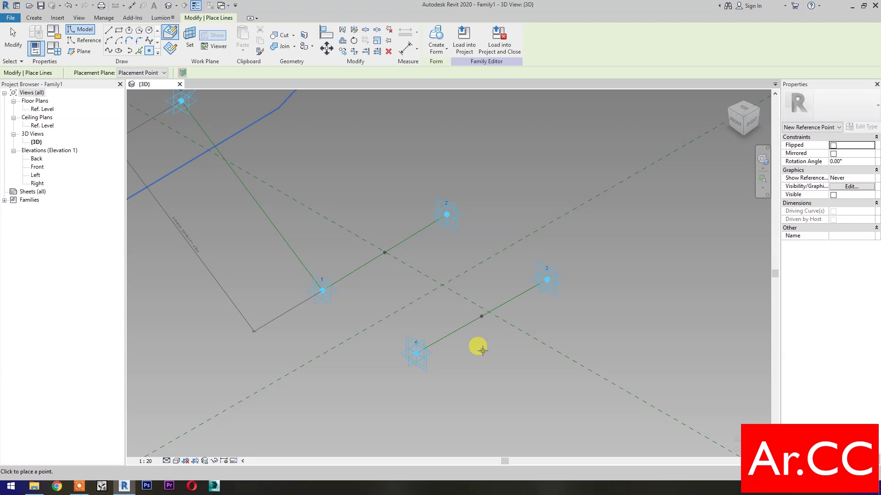
key("Escape")
key("Escape")
left_click_drag(441, 300, 497, 330)
left_click(108, 51)
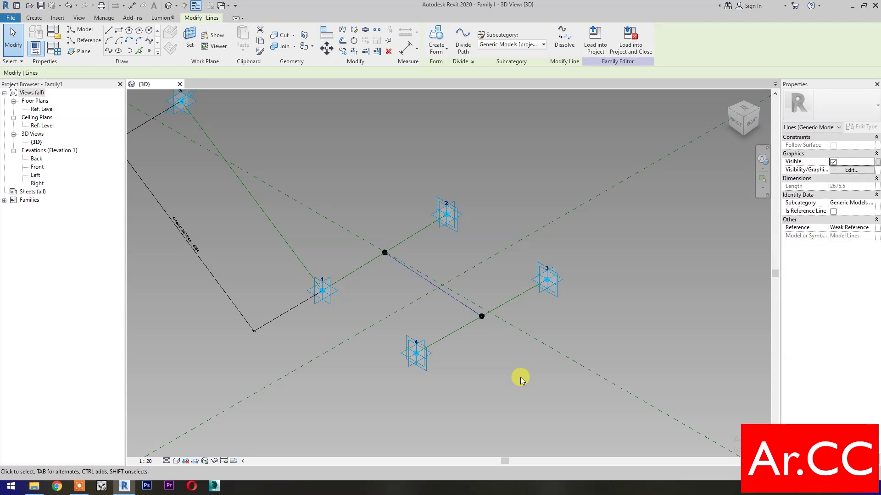
left_click(833, 212)
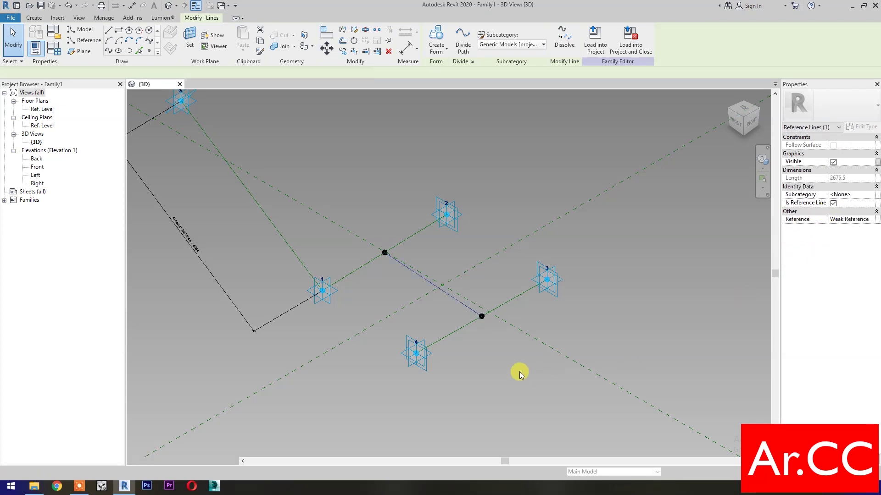
left_click(149, 51)
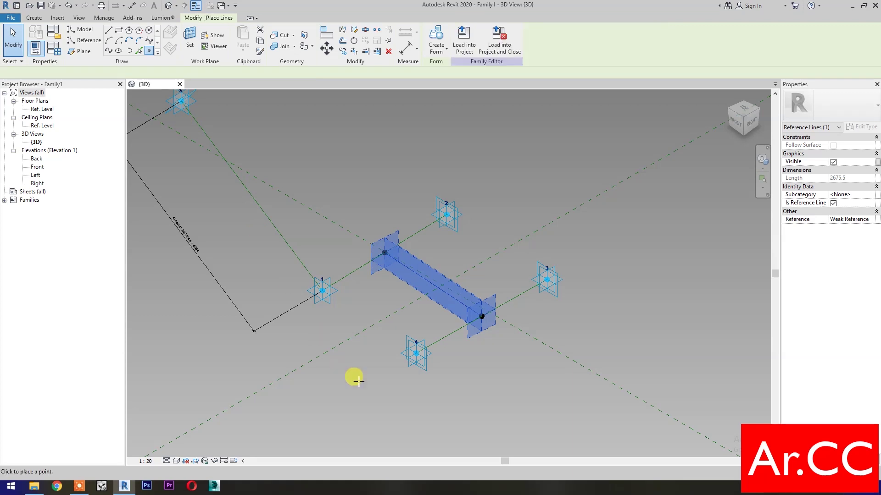
left_click(433, 285)
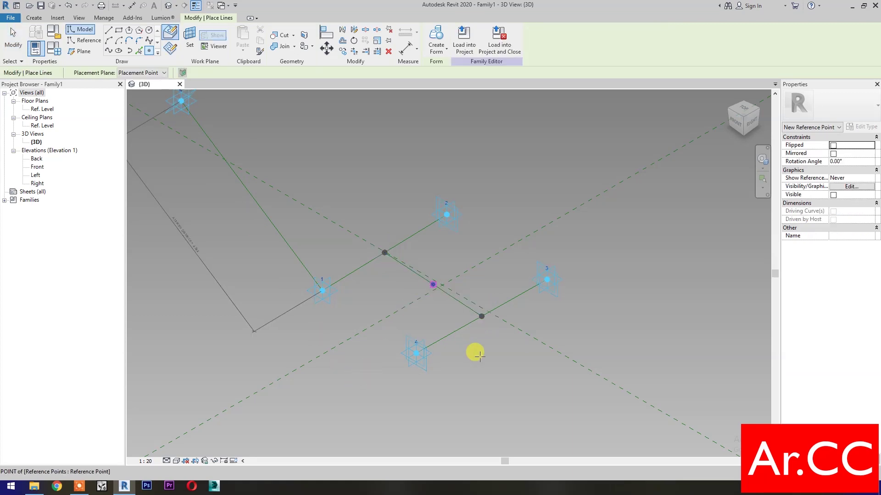
Place a new point on the centre point's work plane.
left_click(191, 38)
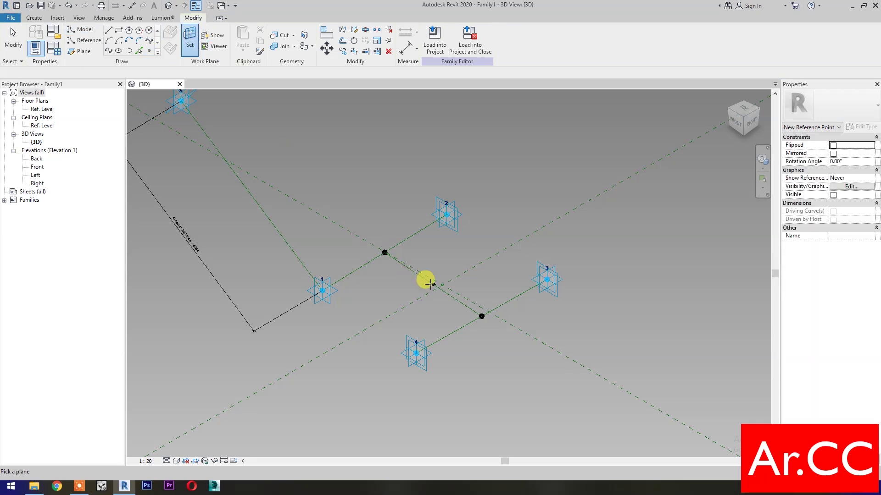
key("Tab")
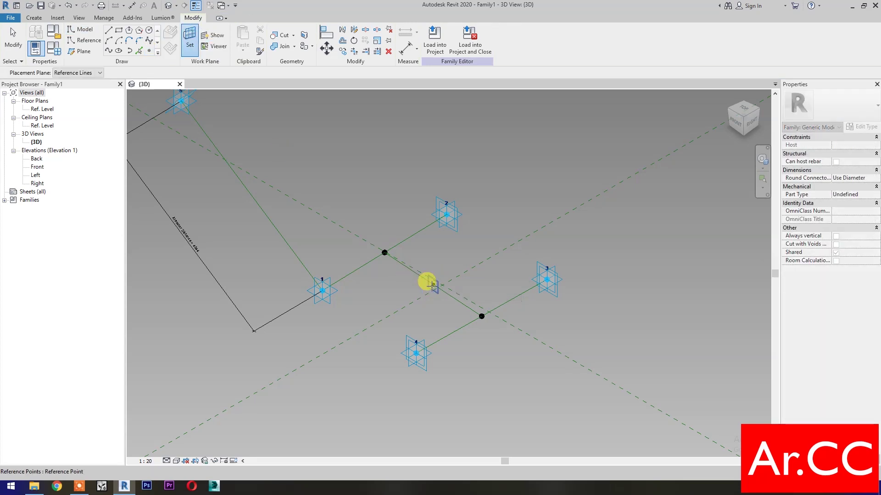
left_click(432, 285)
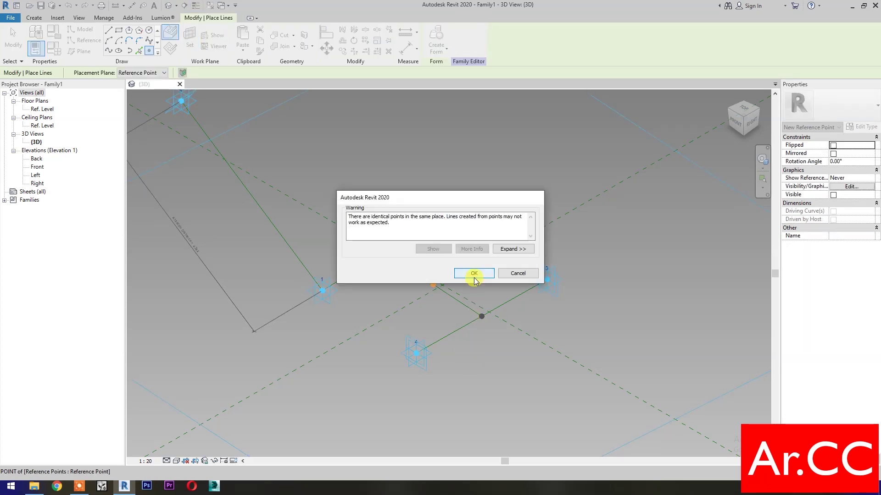
left_click(475, 273)
key("Escape")
key("Escape")
Associate the new point's Offset with a new family parameter, Thickness.
left_click(432, 284)
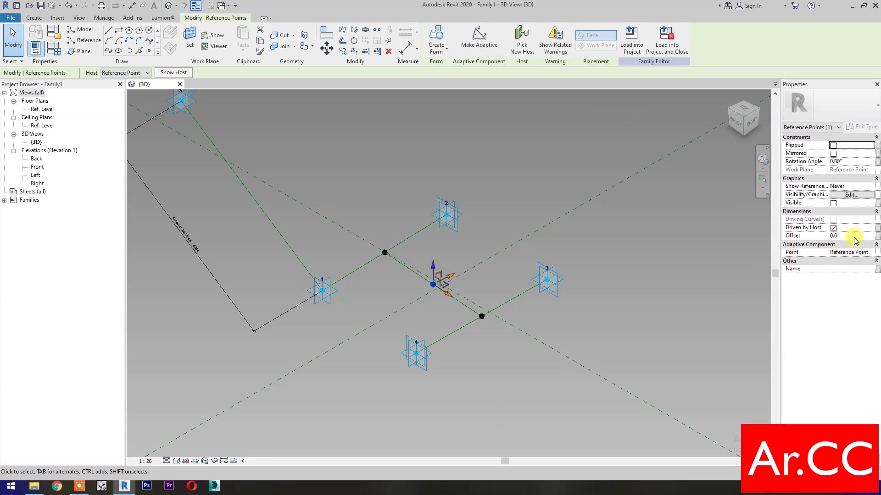
left_click(854, 236)
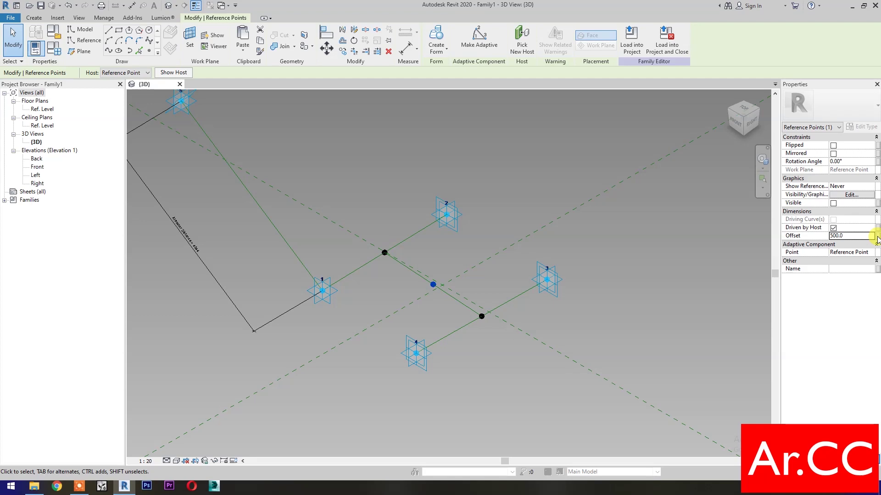
left_click(877, 238)
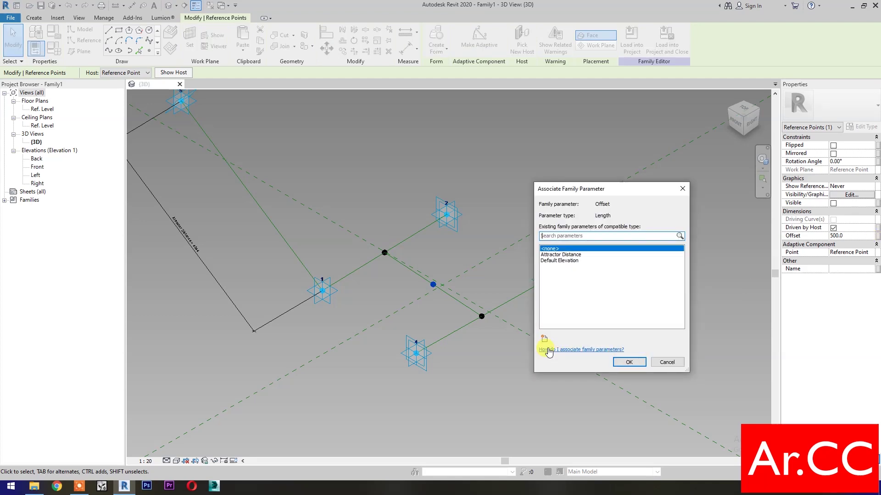
left_click(544, 340)
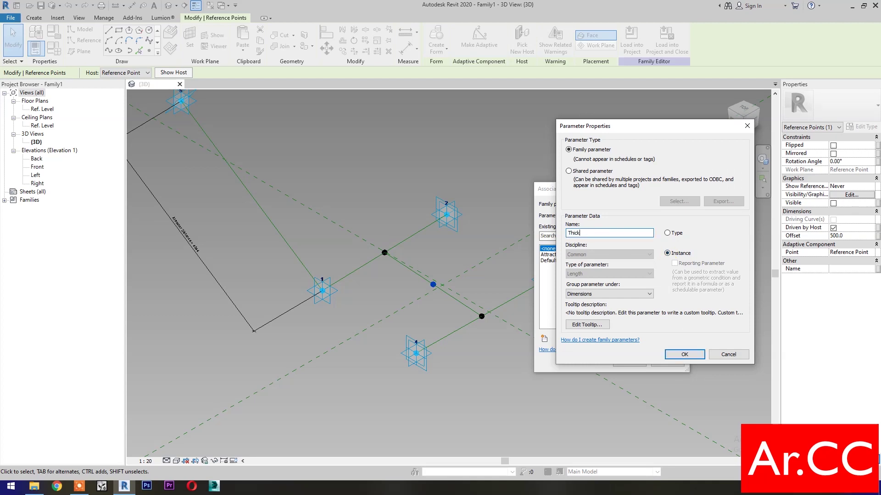
left_click(680, 355)
left_click(630, 362)
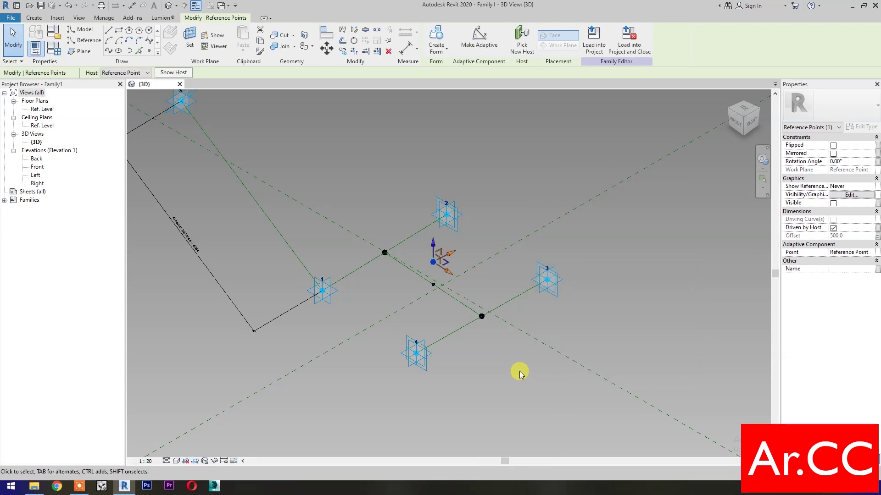
left_click(520, 374)
Draw a 700-radius circle on the centre point's plane and make it a reference line.
left_click(151, 31)
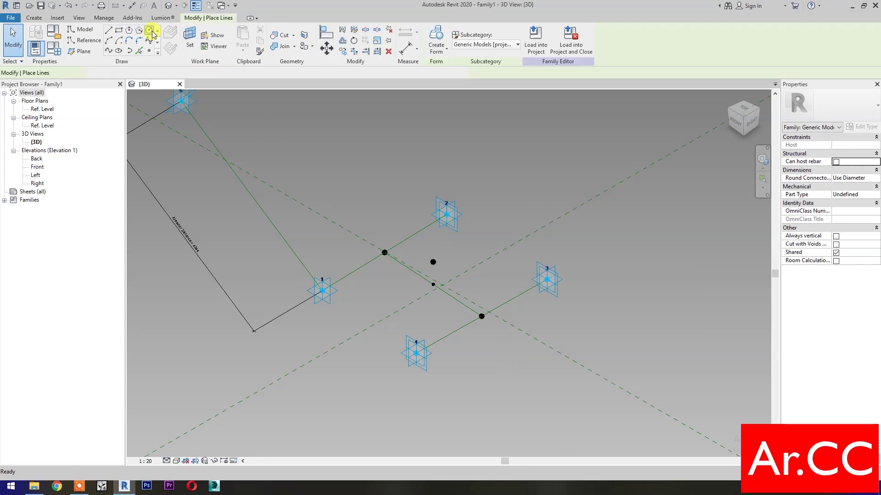
left_click(190, 35)
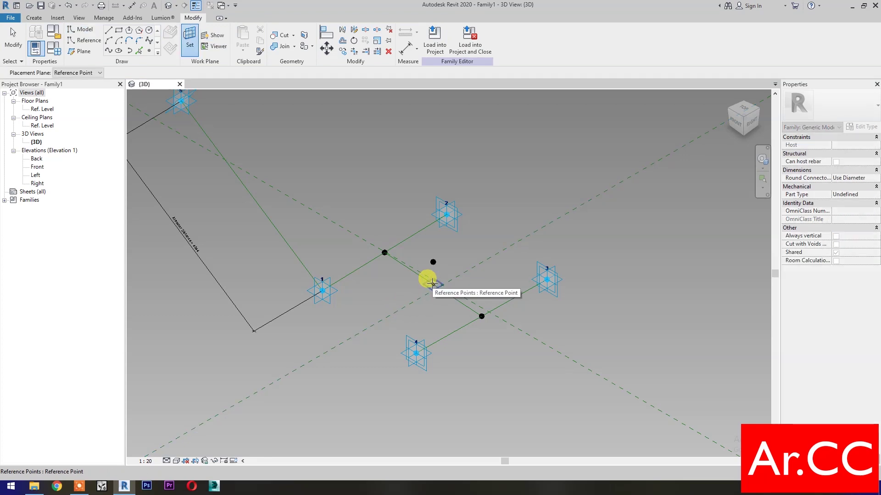
left_click(432, 284)
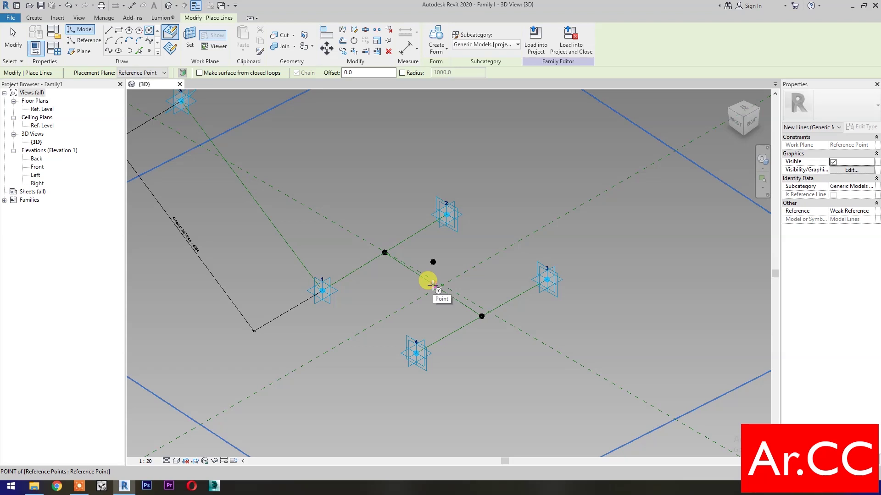
left_click(432, 284)
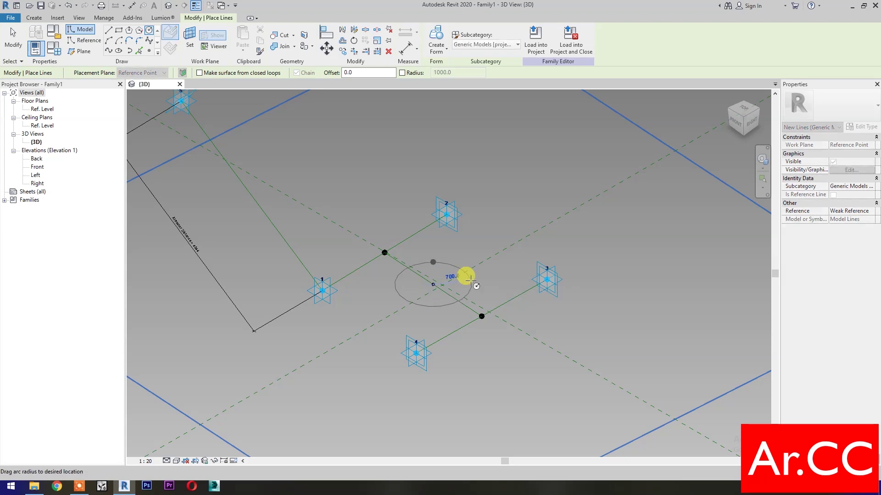
left_click(470, 278)
key("Escape")
key("Escape")
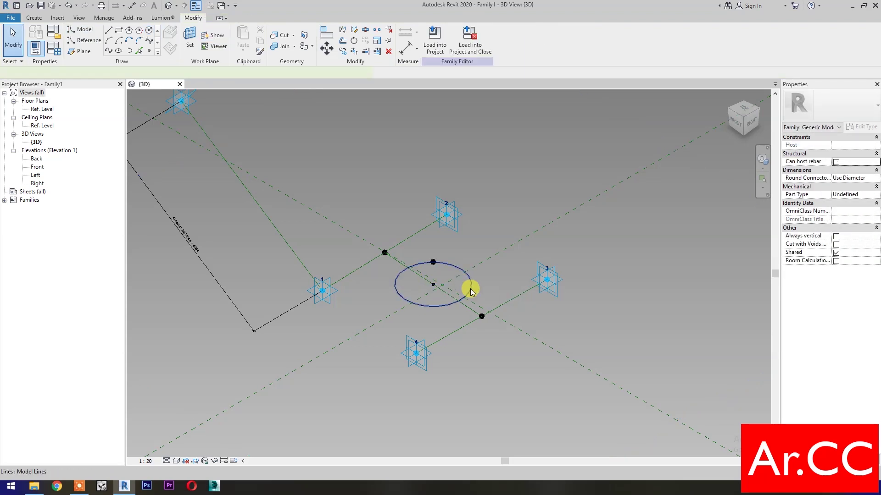
left_click(469, 289)
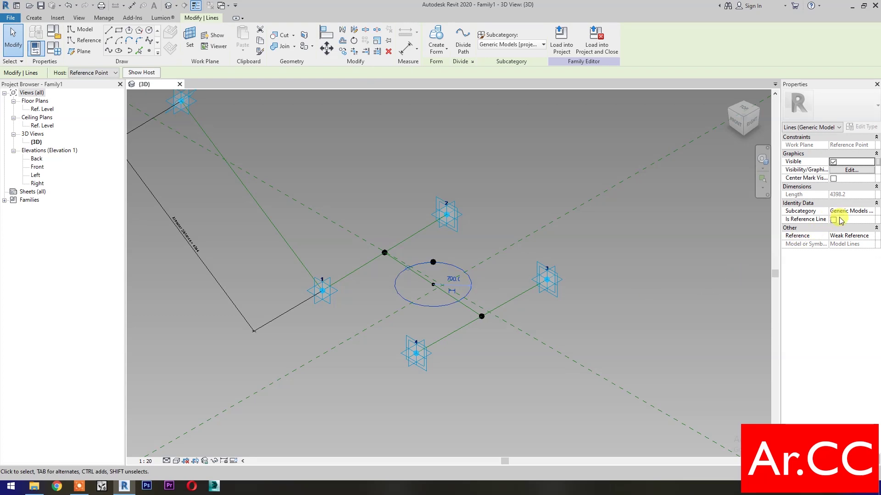
left_click(834, 219)
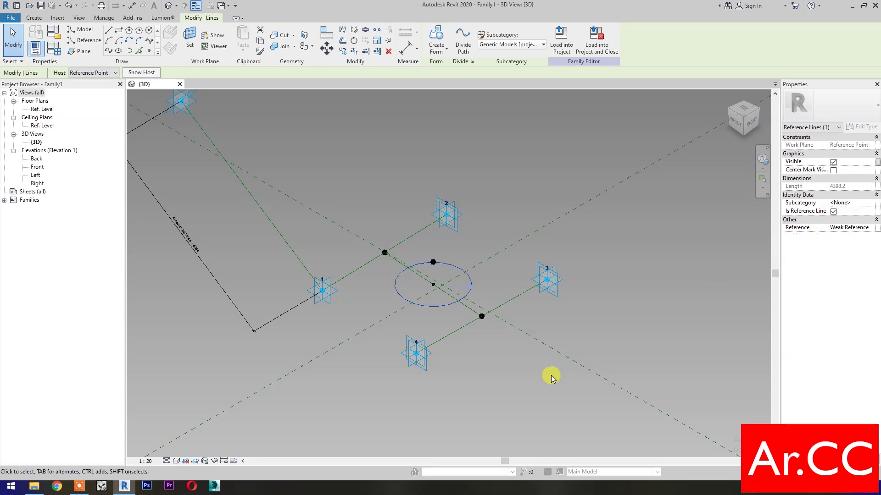
left_click(490, 388)
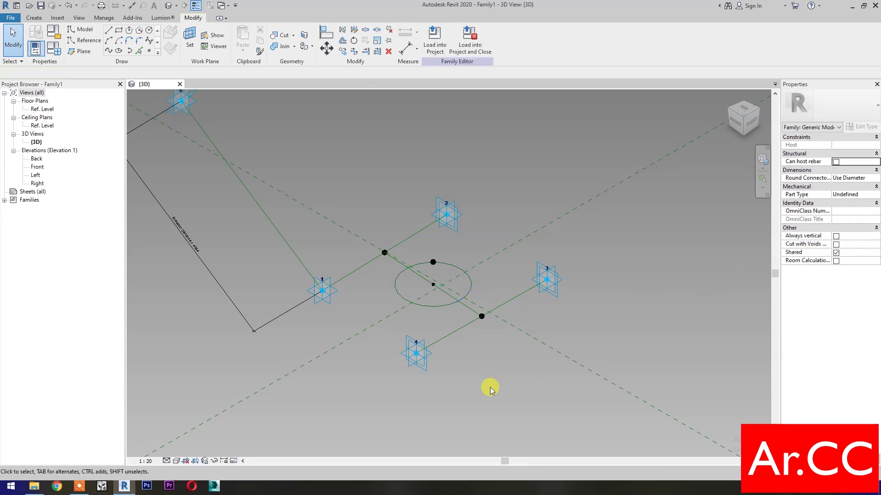
Place four reference points at the circle's quadrants.
left_click(149, 51)
left_click(404, 299)
left_click(458, 301)
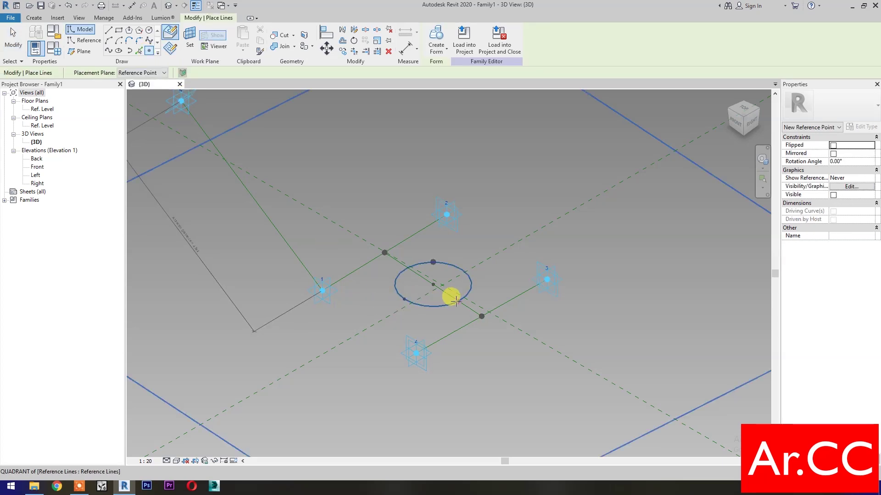
left_click(461, 269)
left_click(408, 267)
key("Escape")
key("Escape")
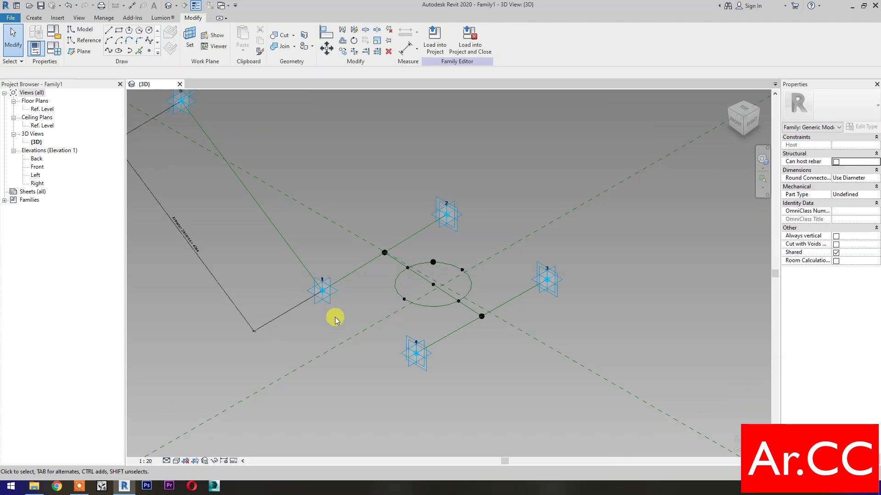
left_click(331, 298)
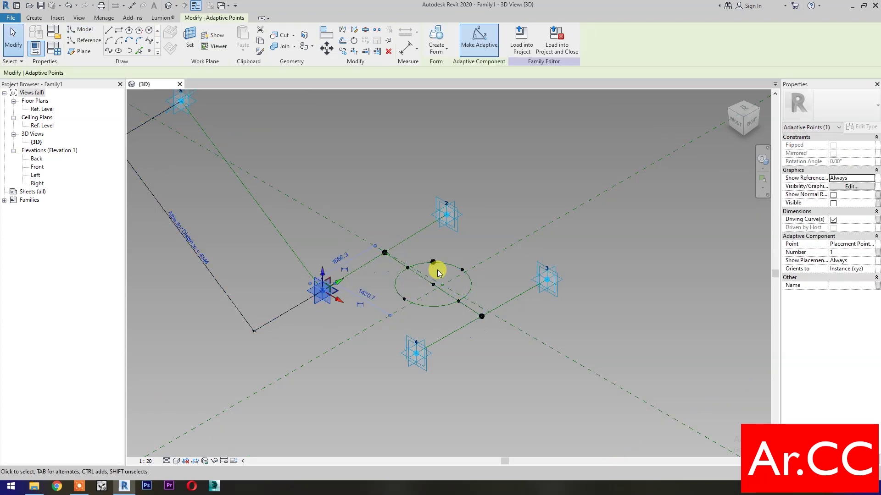
Draw reference lines from adaptive points 1 and 2 to the circle's top point.
left_click(432, 264, "ctrl")
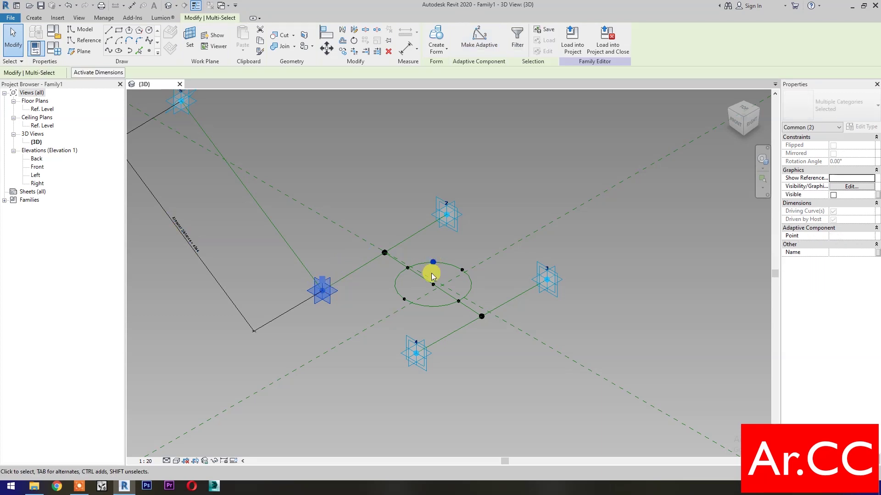
left_click(109, 51)
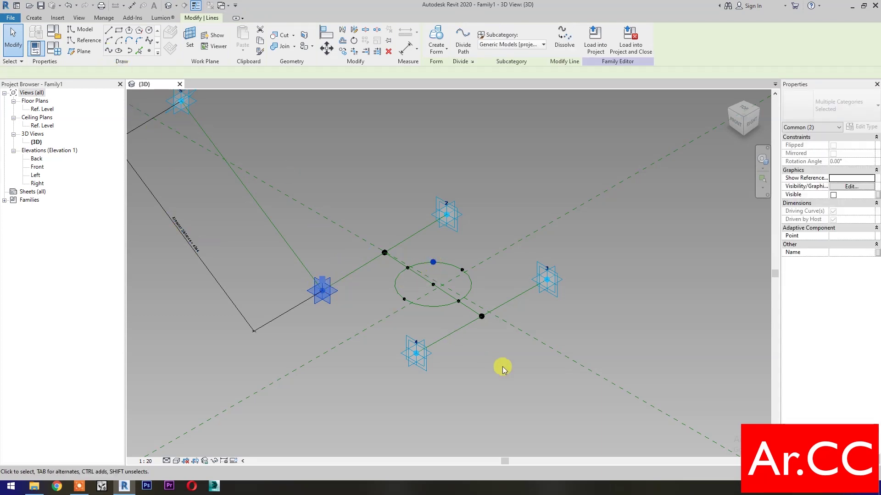
left_click(833, 212)
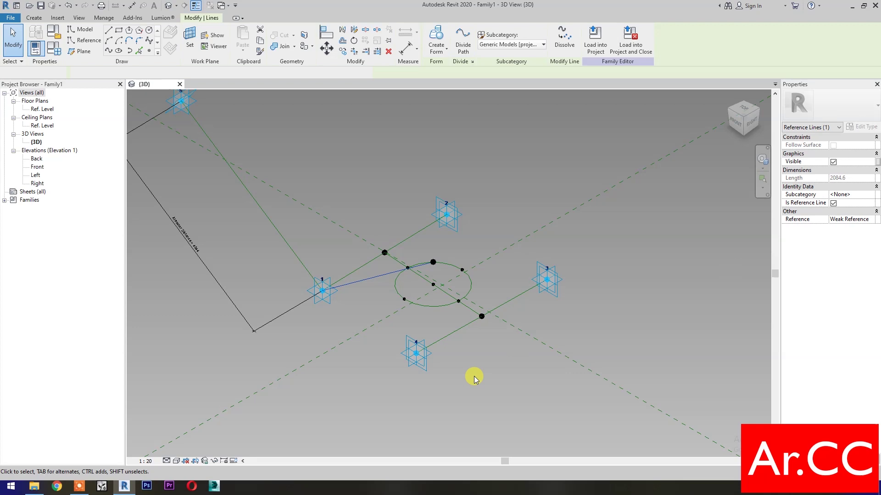
left_click_drag(418, 173, 449, 277)
left_click(109, 50)
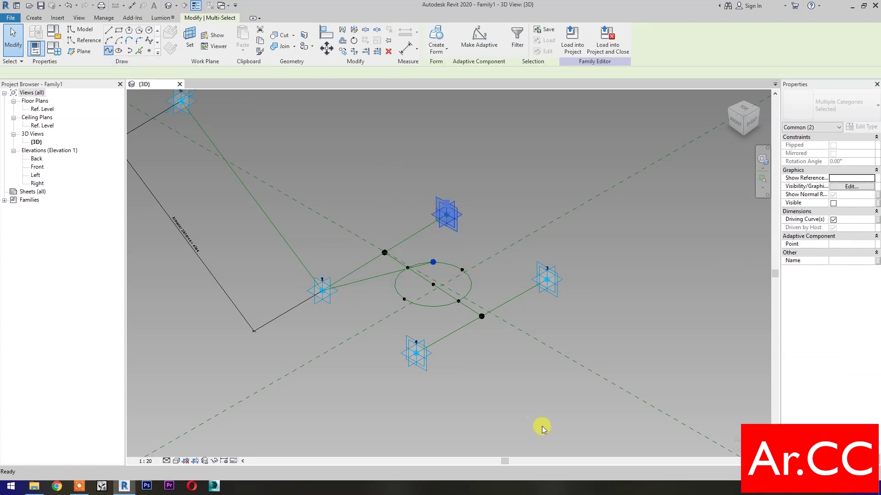
left_click(833, 211)
Connect the circle's top point to adaptive points 3 and 4 with lines.
left_click(448, 371)
left_click(433, 263)
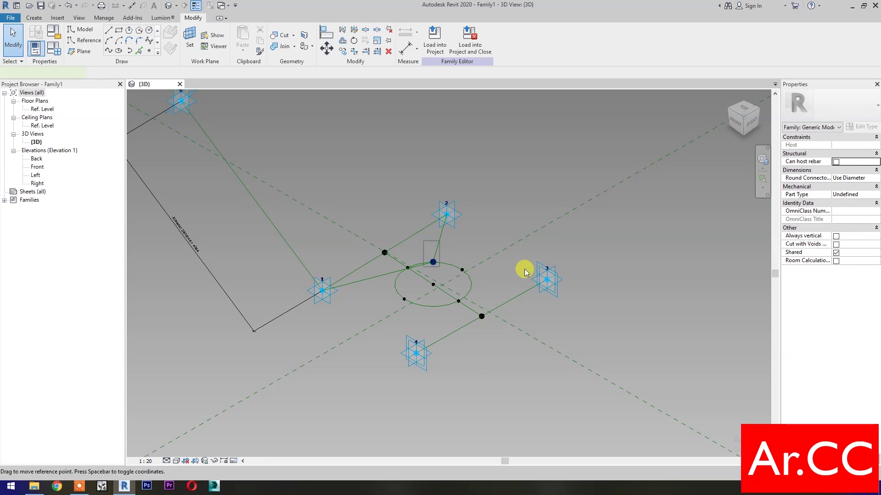
left_click(534, 275, "ctrl")
left_click(109, 51)
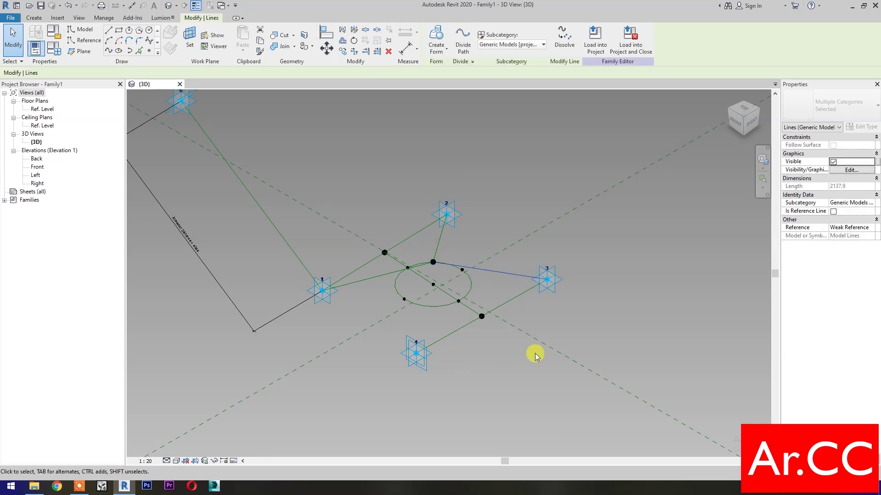
left_click(833, 211)
left_click(448, 368)
left_click(433, 262)
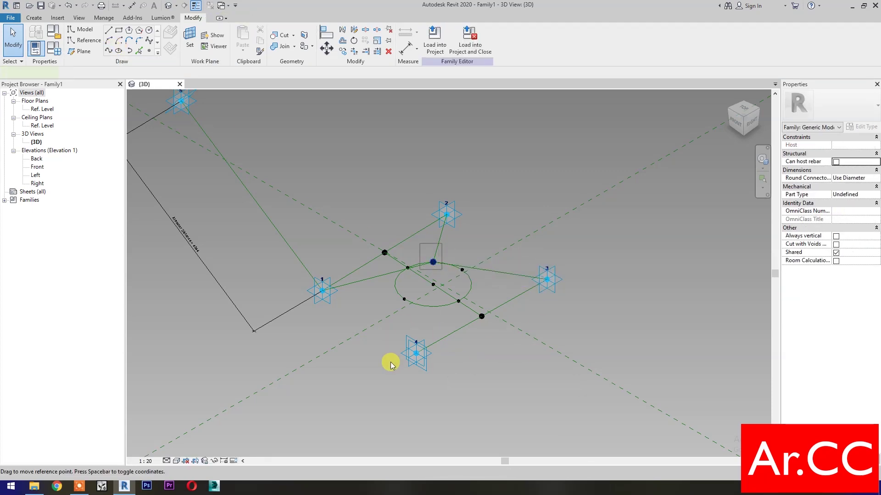
left_click(415, 353, "ctrl")
left_click(109, 50)
left_click(468, 389)
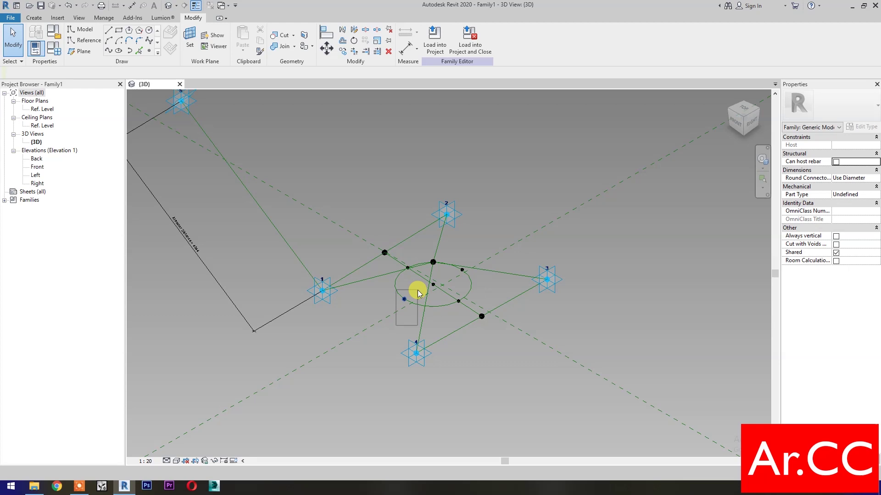
Make the chord from the top to the lower-left circle point a reference line.
left_click(433, 262)
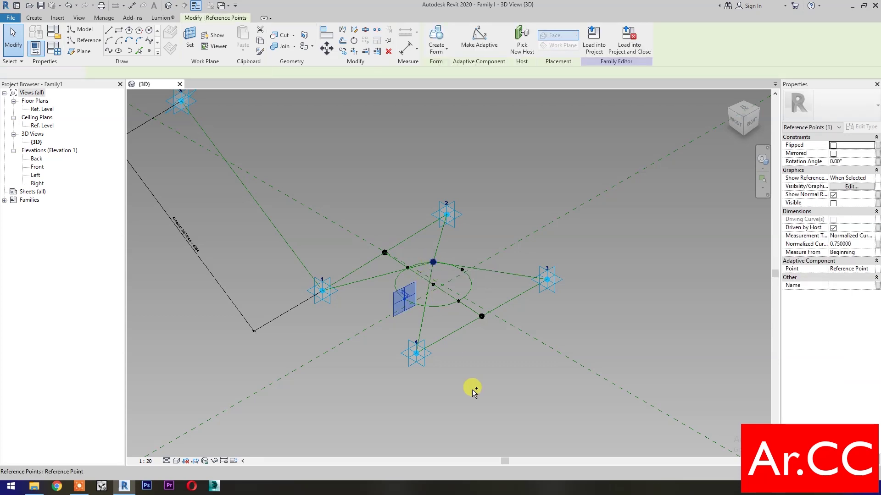
left_click(404, 300, "ctrl")
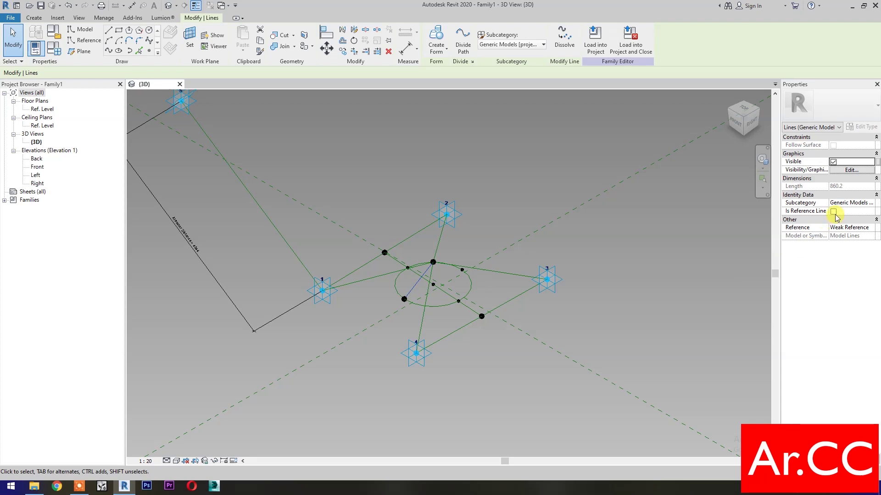
left_click(833, 212)
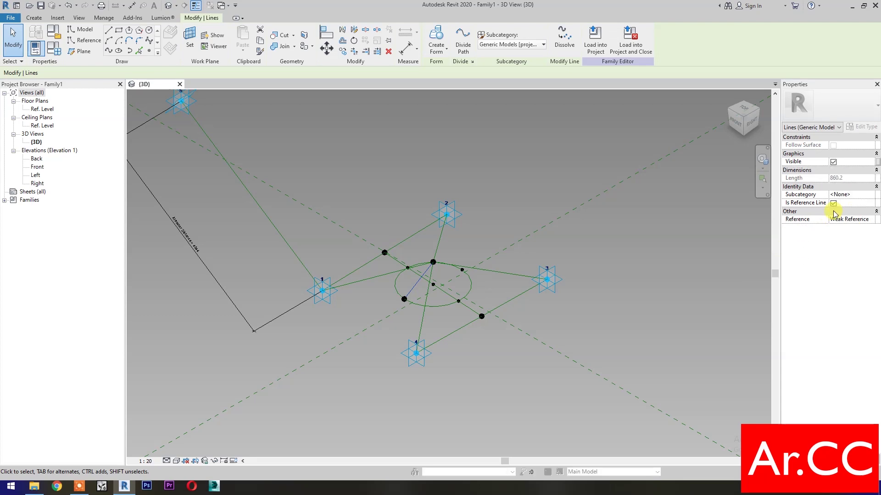
left_click(456, 381)
left_click_drag(270, 259, 386, 324)
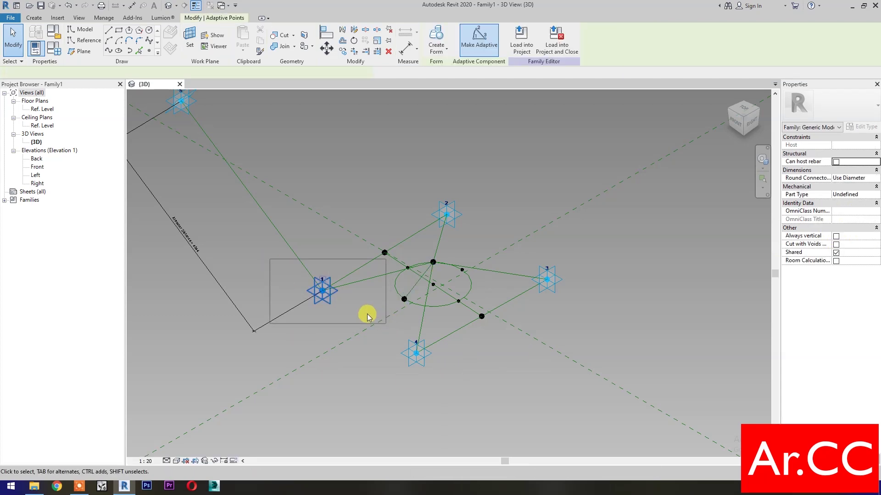
Add reference lines from the lower-left circle point to adaptive points 1 and 4.
left_click(404, 300, "ctrl")
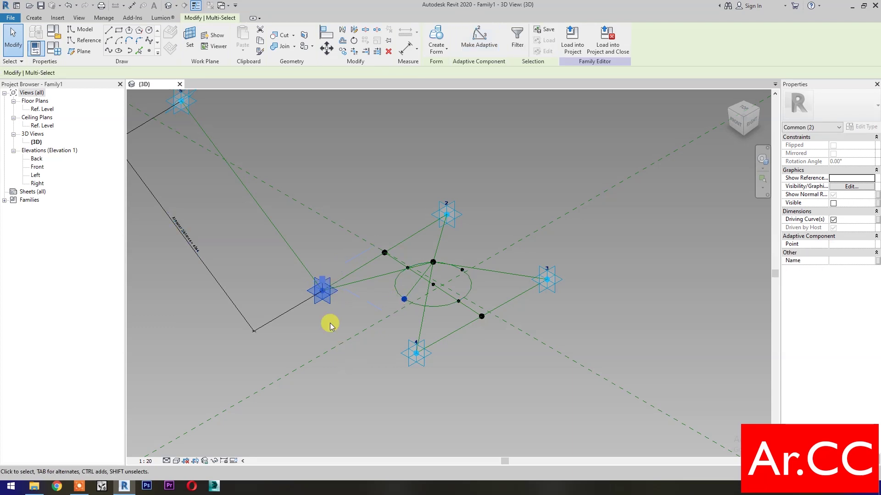
left_click(112, 51)
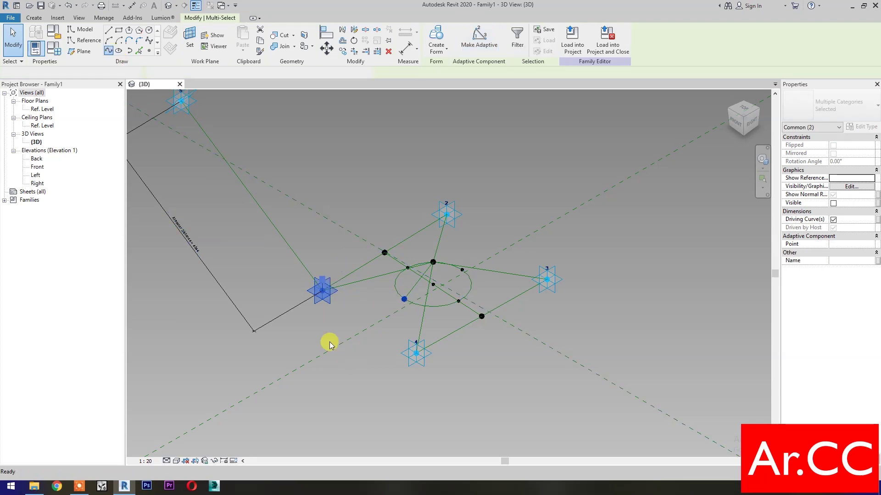
left_click(833, 212)
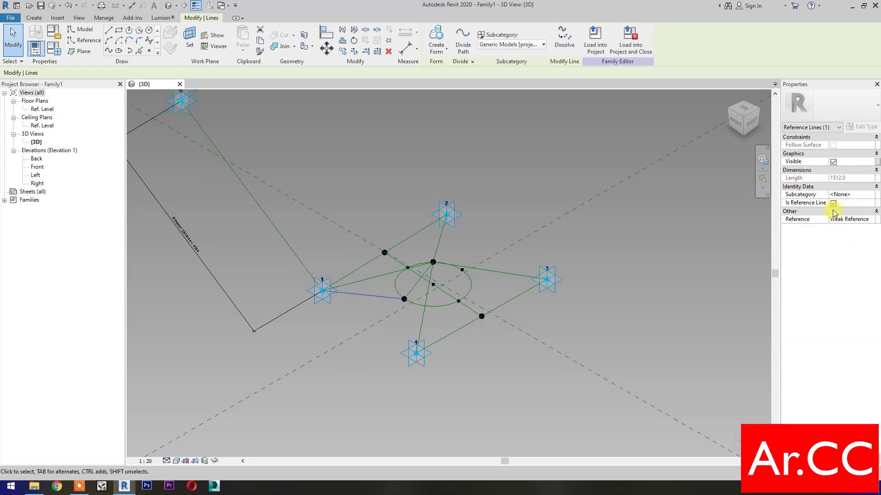
left_click(394, 390)
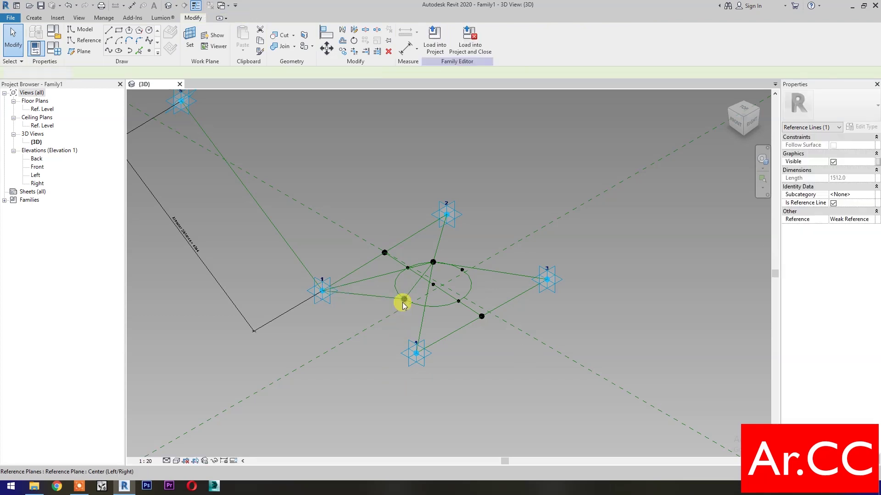
left_click_drag(384, 329, 411, 299)
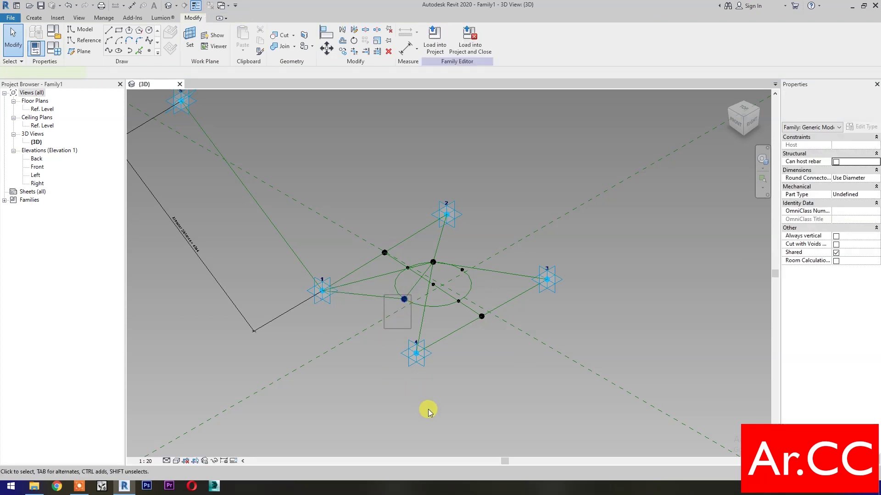
left_click(422, 365, "ctrl")
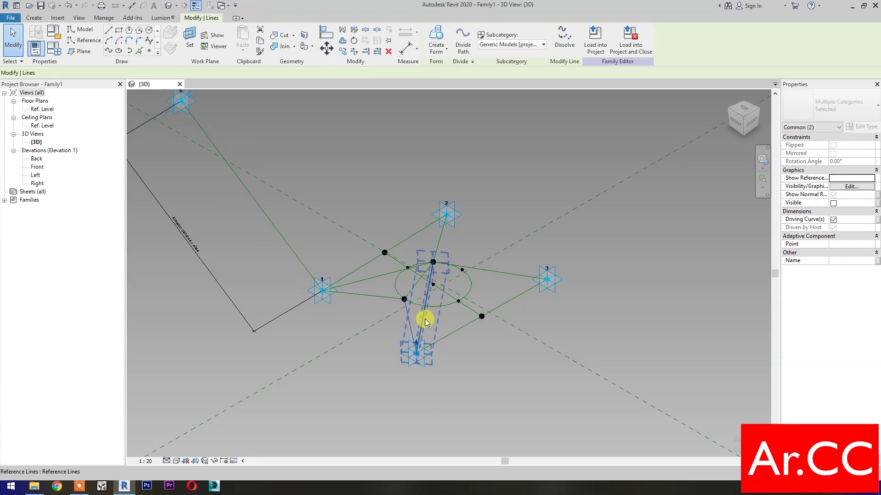
left_click(833, 212)
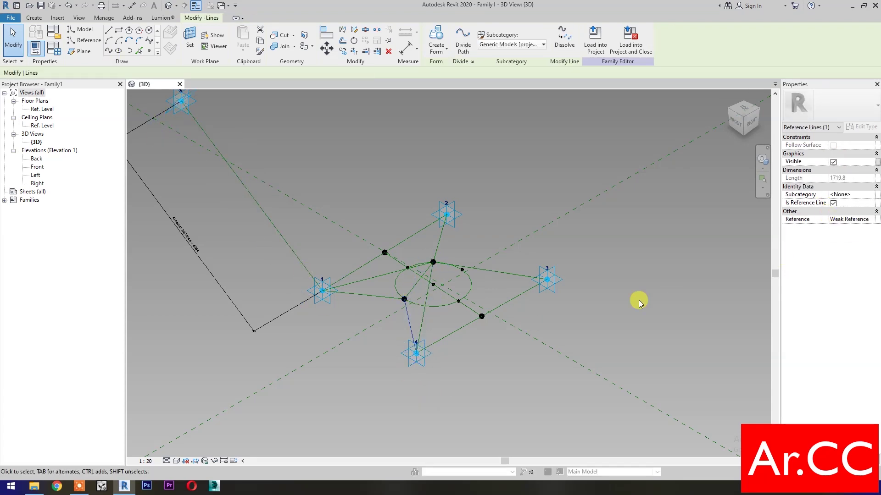
left_click(388, 387)
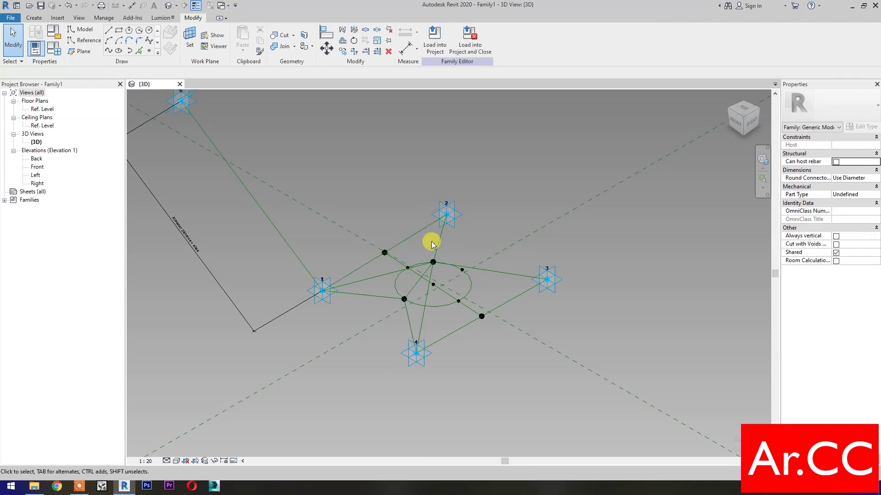
Join the top and right circle points with a reference line.
left_click(432, 262)
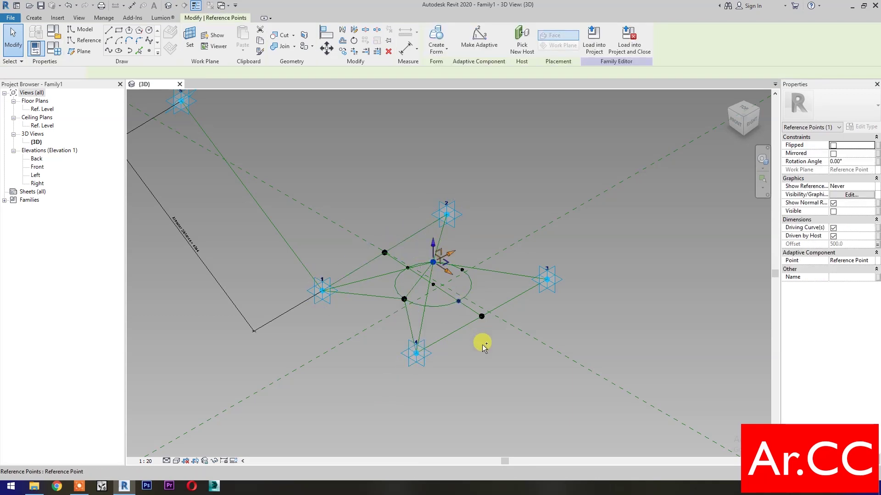
key("s")
key("p")
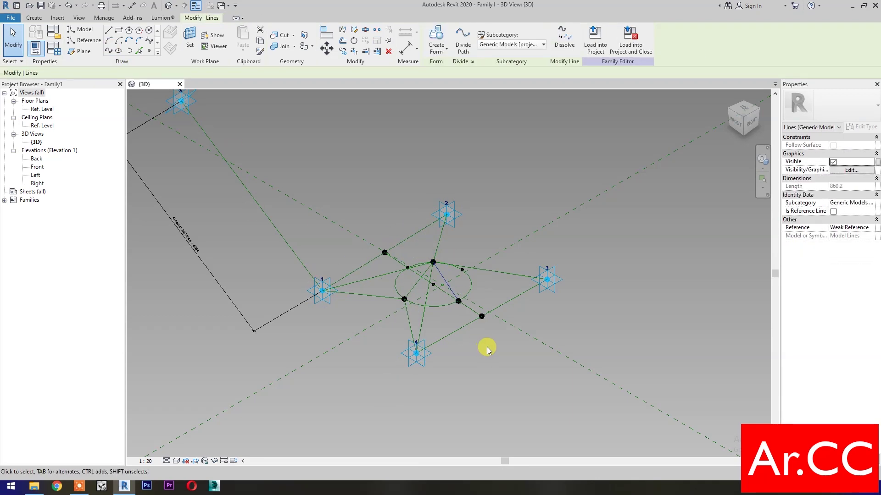
left_click(833, 211)
left_click(422, 389)
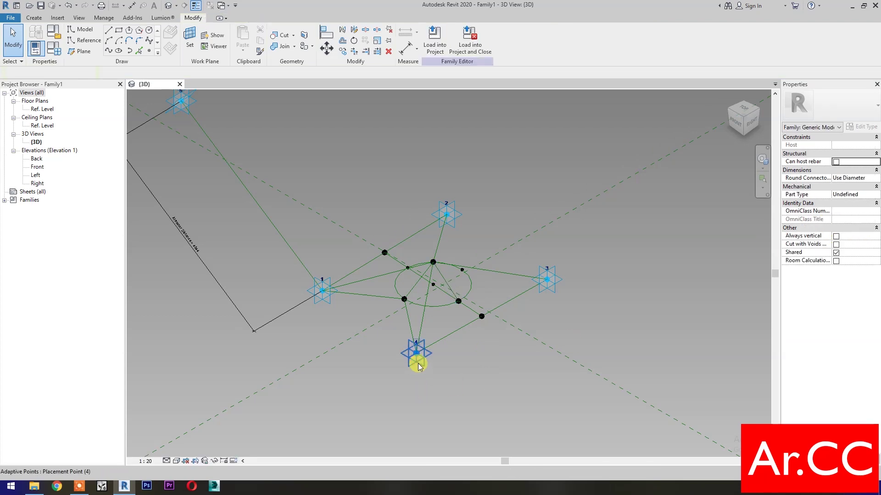
Link the right circle point to adaptive points 4 and 3 with reference lines.
left_click(417, 364)
left_click(466, 372, "ctrl")
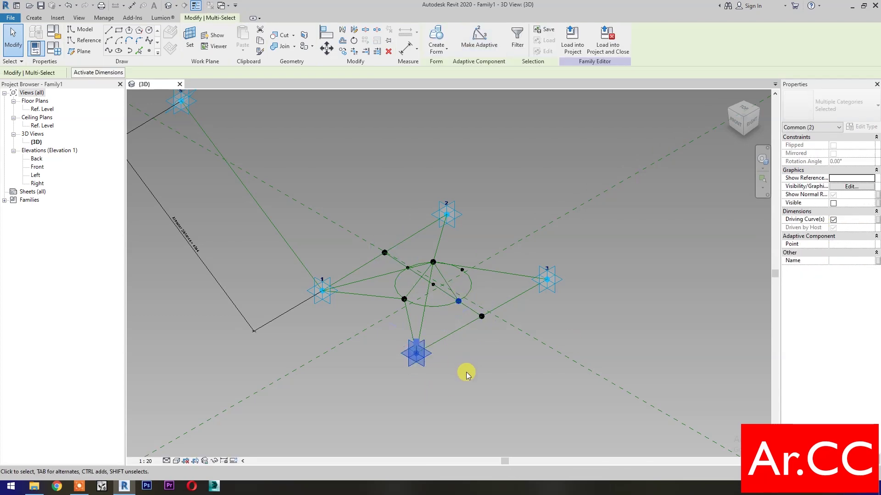
left_click(120, 52)
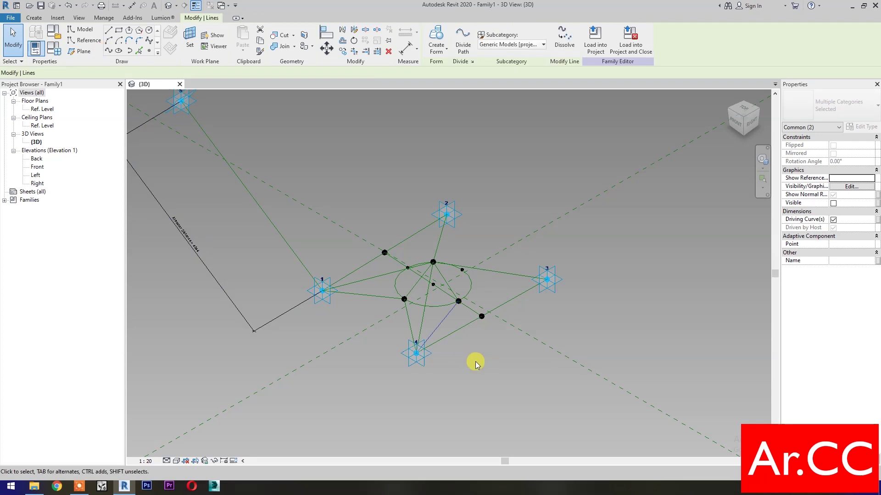
left_click(833, 211)
left_click(515, 376)
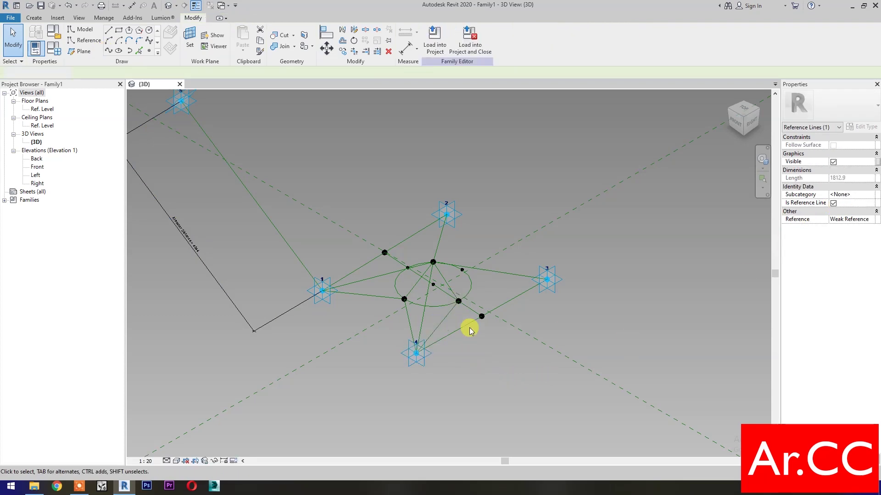
left_click(460, 300)
left_click(547, 279, "ctrl")
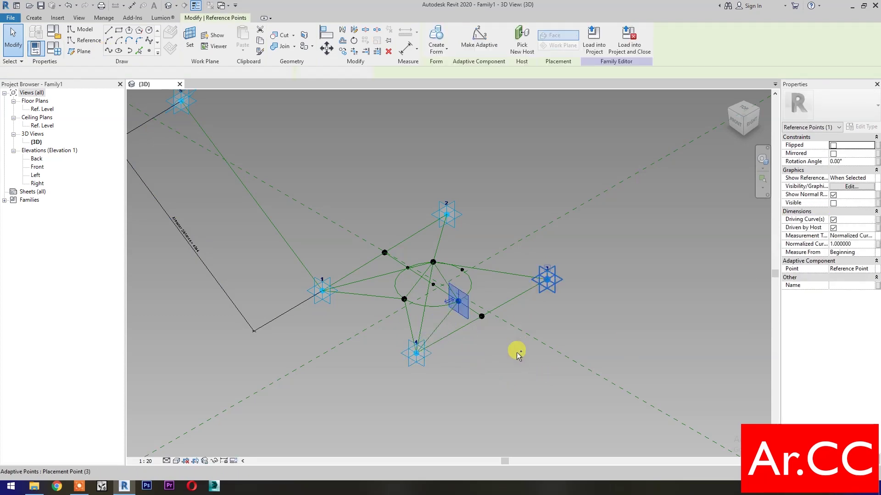
left_click(119, 51)
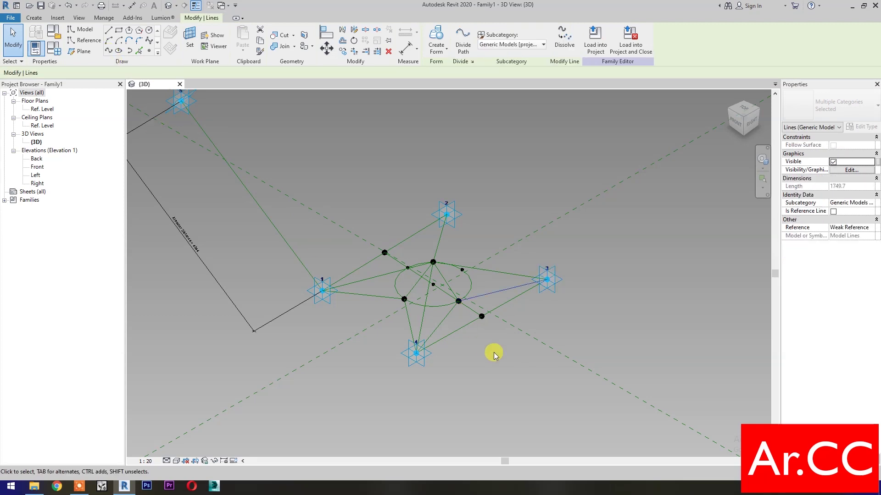
left_click(832, 211)
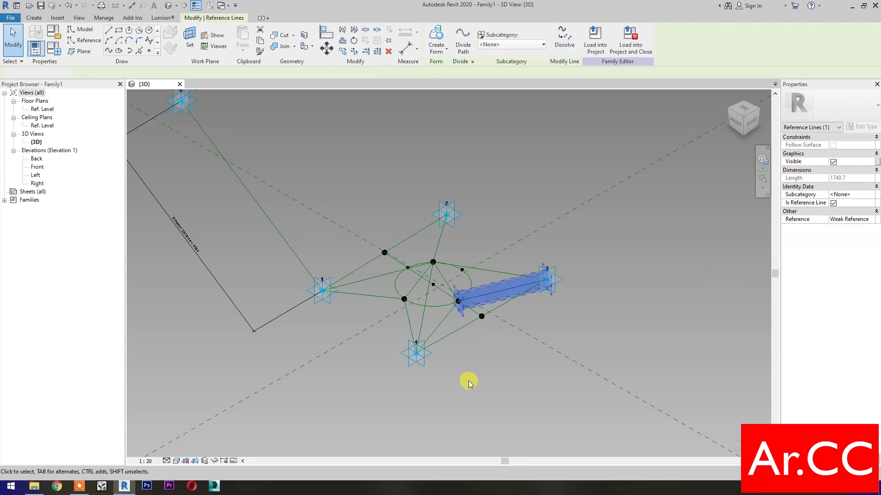
left_click(469, 380)
left_click(764, 115)
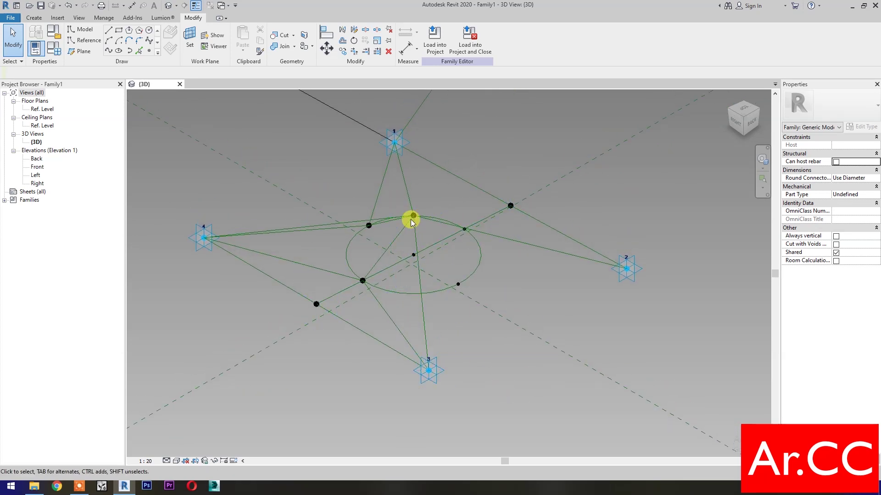
Draw lines from the lower-right circle point to the top point and adaptive point 3, the latter a reference line.
left_click(458, 285)
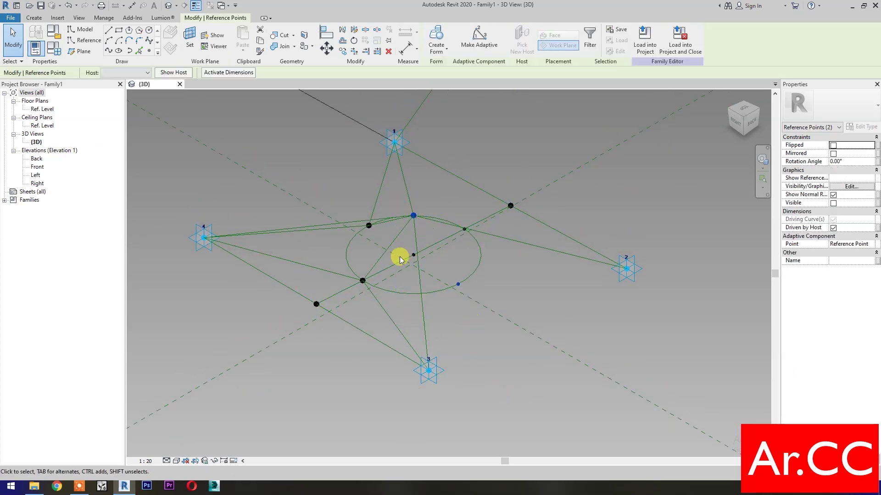
left_click(108, 51)
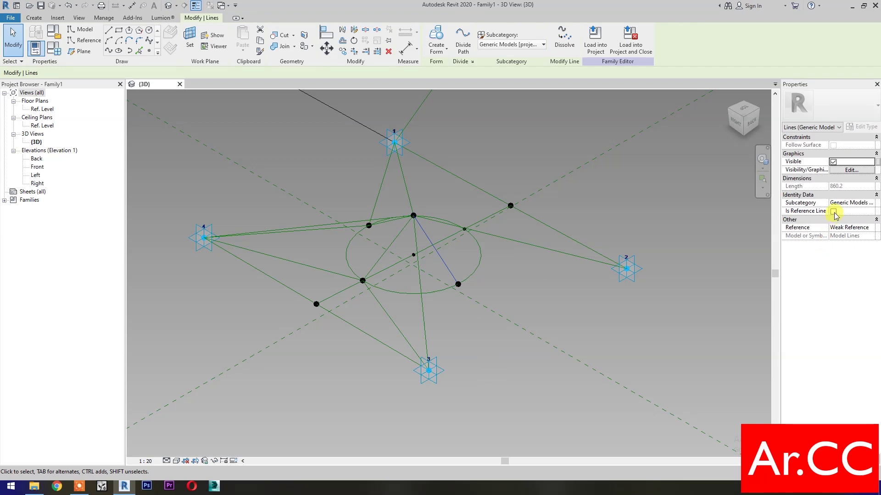
left_click_drag(399, 408, 472, 343)
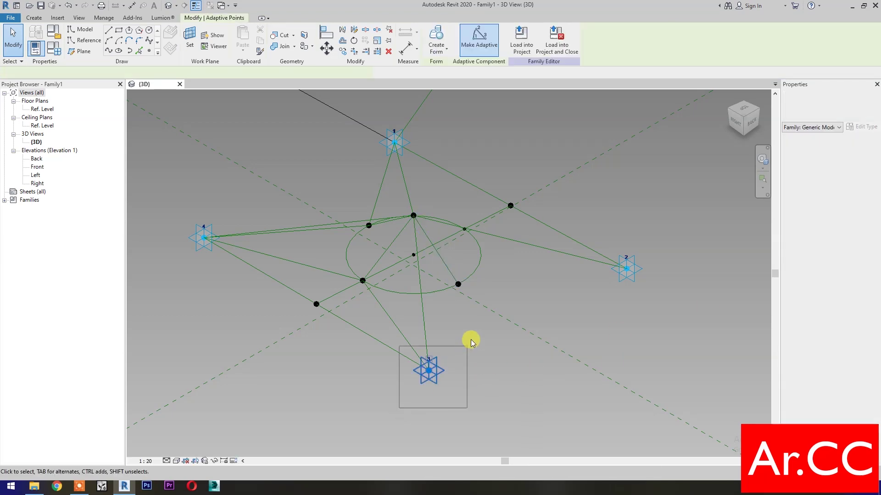
left_click(459, 283, "ctrl")
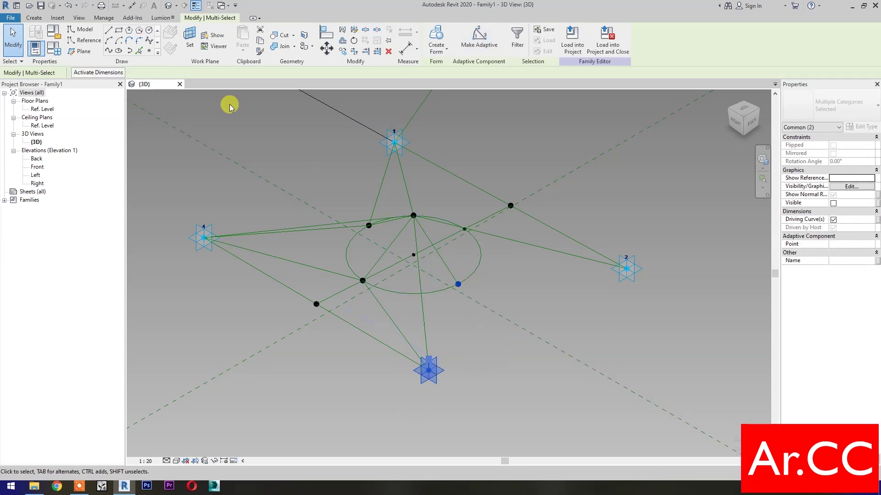
left_click(110, 52)
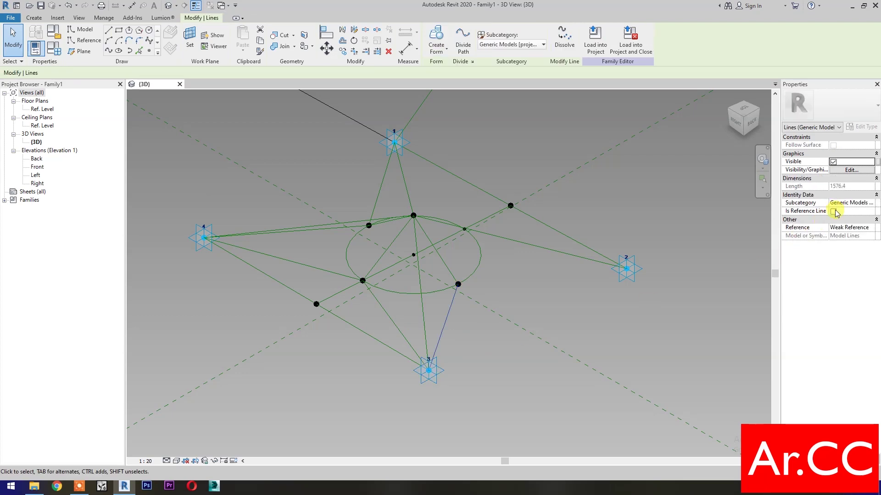
left_click(833, 212)
left_click(479, 321)
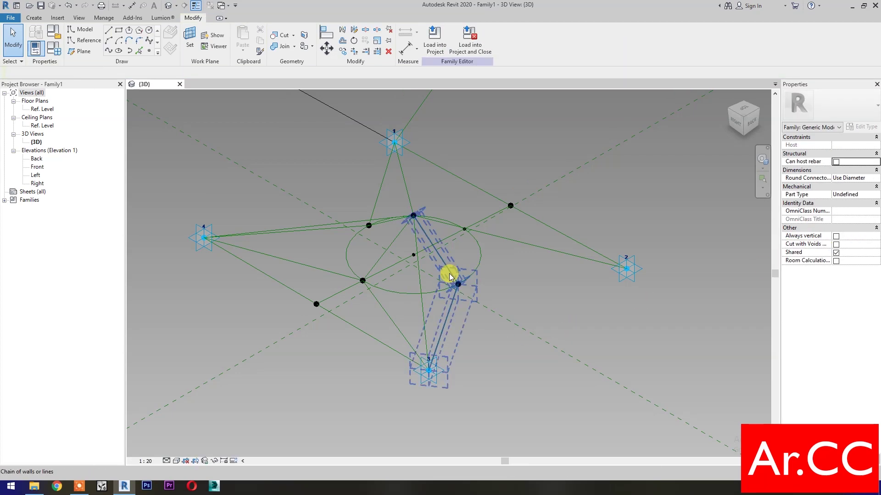
Draw a line from the lower-right circle point to adaptive point 2.
left_click(457, 283)
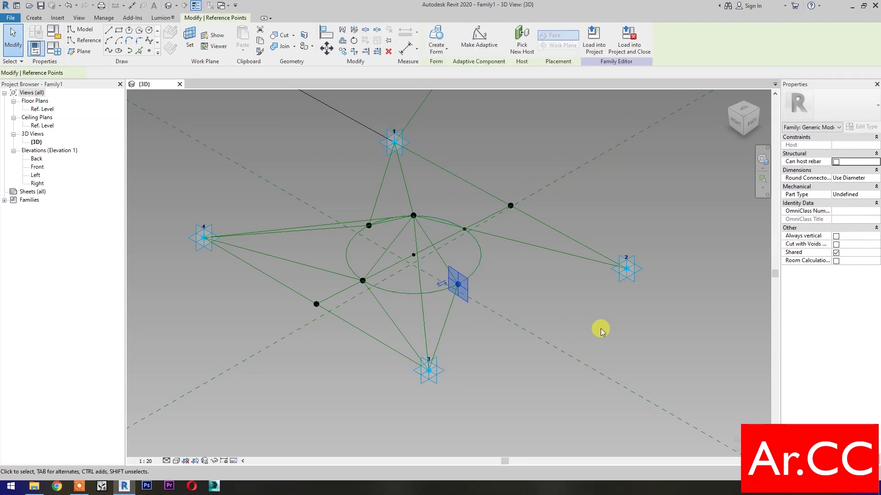
left_click(627, 274, "ctrl")
left_click(110, 52)
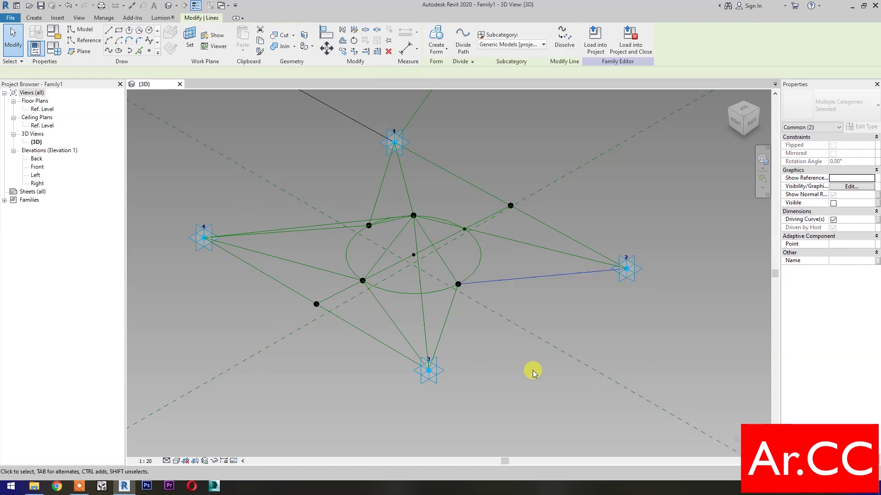
Make the line to adaptive point 2 a reference line, then view from top-back-left.
left_click(833, 211)
left_click(503, 373)
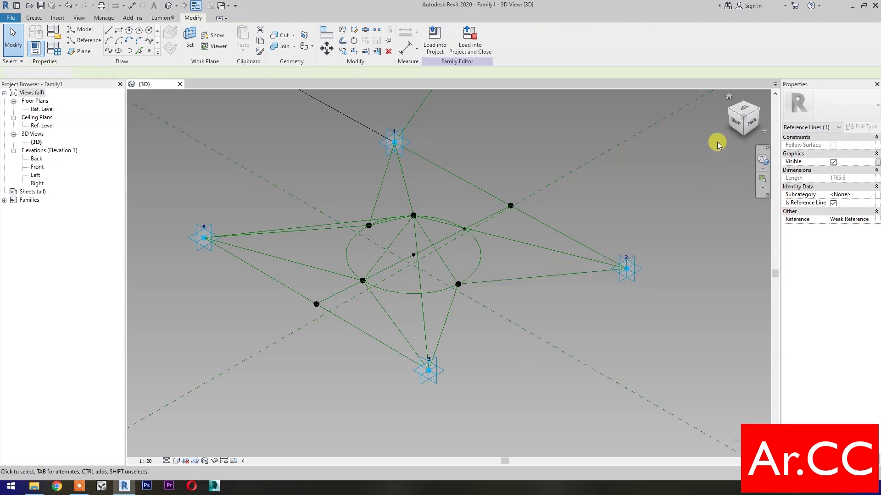
left_click_drag(734, 136, 760, 112)
left_click(760, 113)
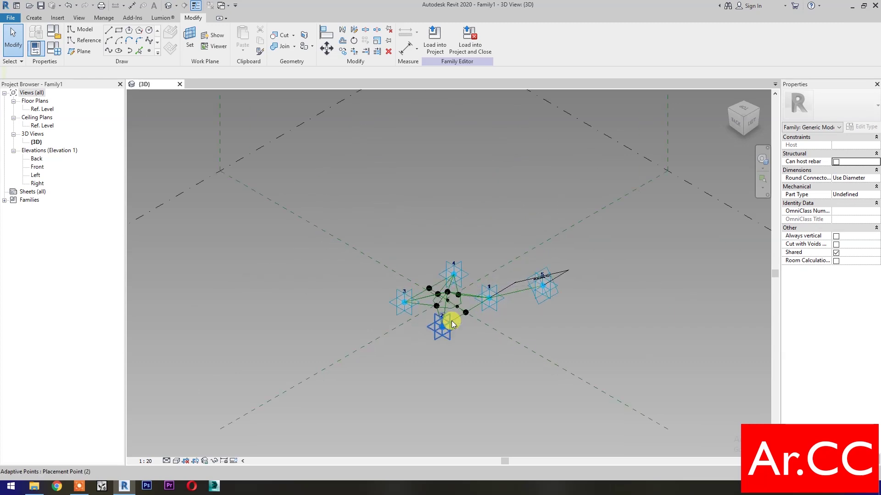
Join the top ellipse point to a second ellipse point with a reference line.
left_click(400, 200)
left_click_drag(442, 300, 468, 256, "ctrl")
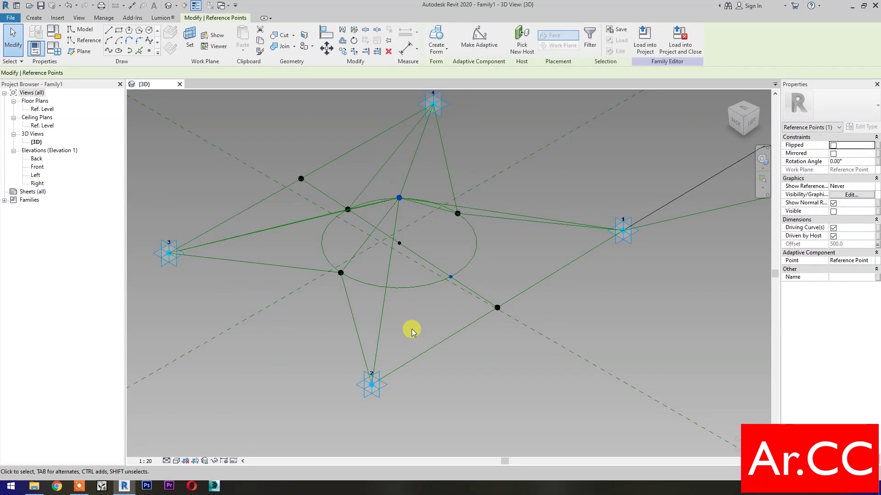
key("s")
key("p")
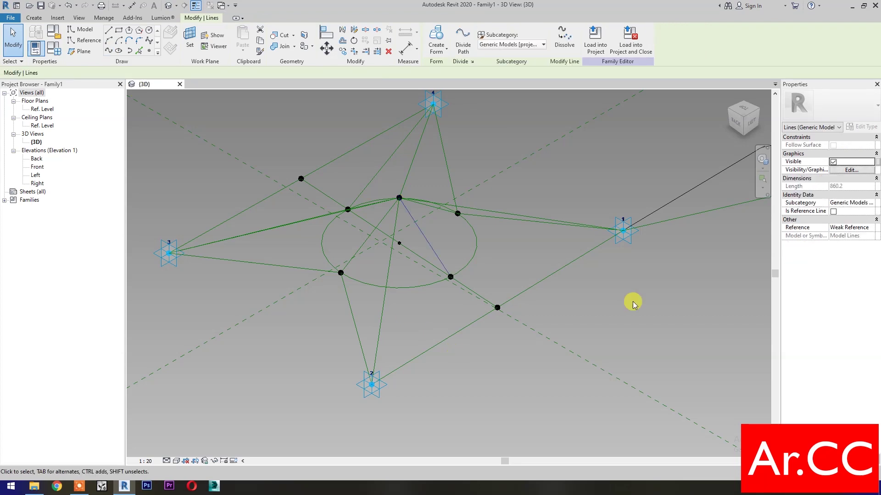
left_click(834, 211)
Draw a line from the ellipse point to adaptive point 1 and select it.
left_click_drag(324, 422, 414, 350)
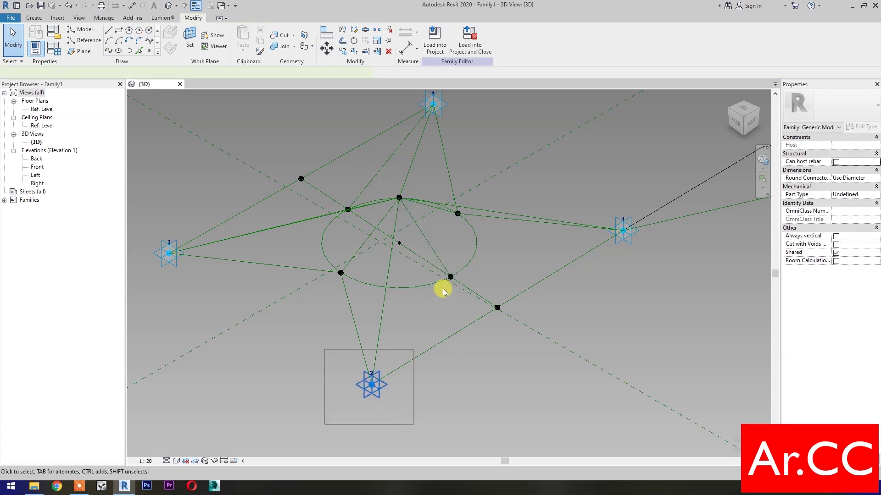
left_click(450, 277, "ctrl")
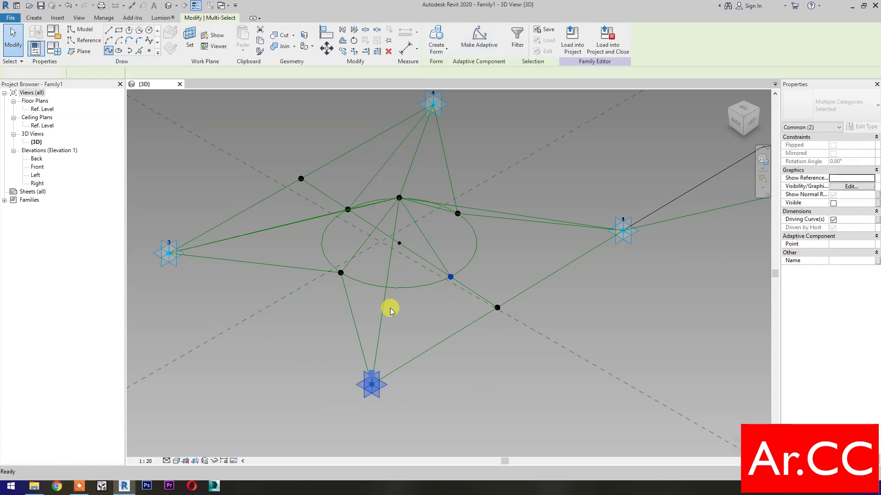
left_click(195, 151)
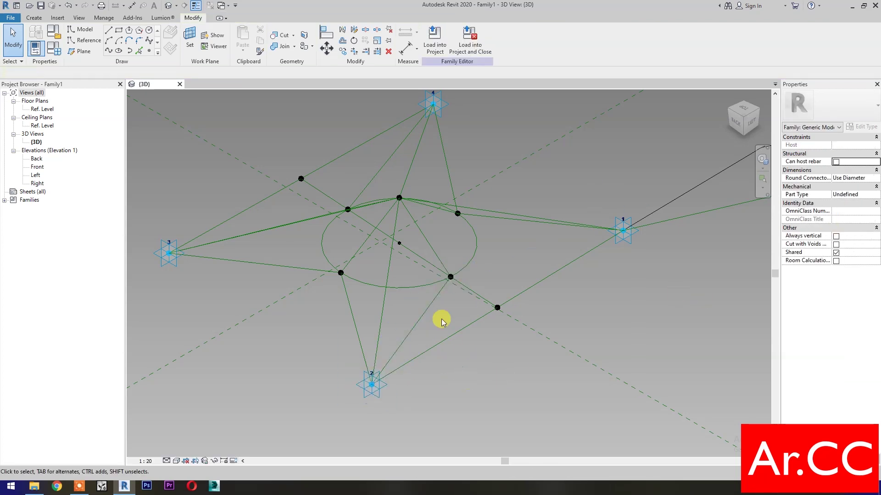
left_click(450, 277)
left_click(623, 231, "ctrl")
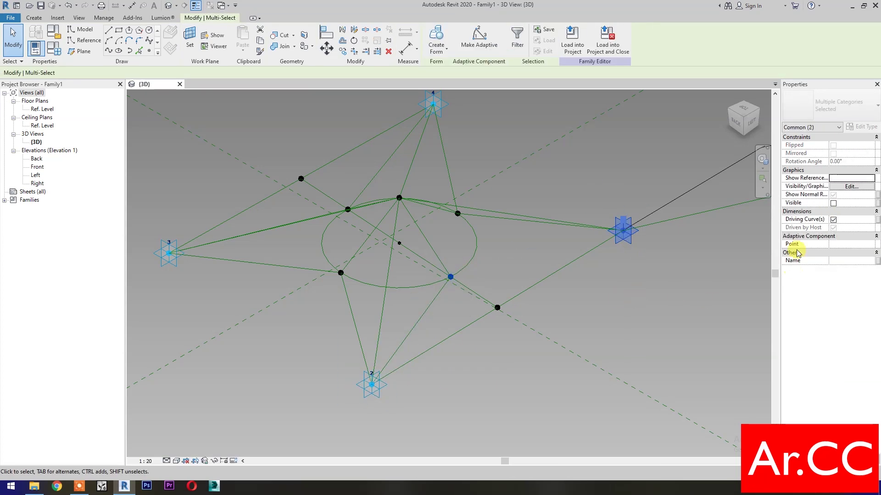
left_click(108, 52)
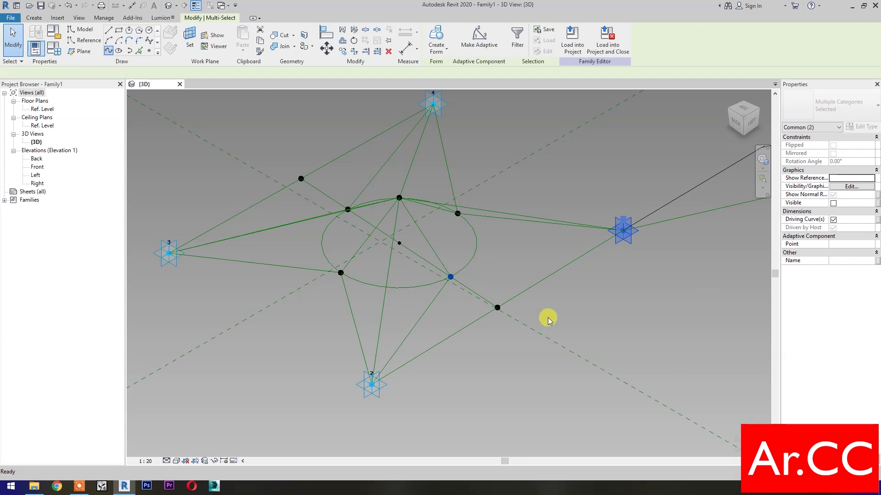
left_click(700, 295)
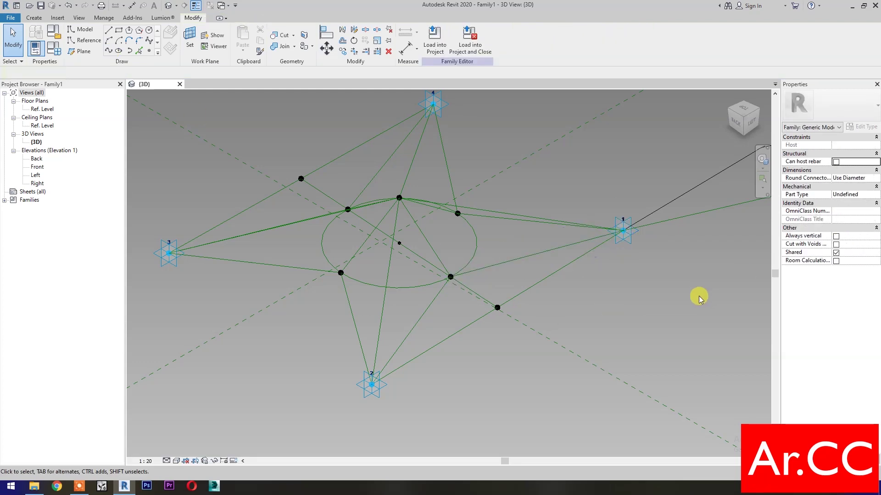
left_click(515, 259)
Create a flat surface from two neighbouring reference lines and begin associating its Material.
left_click(439, 227, "ctrl")
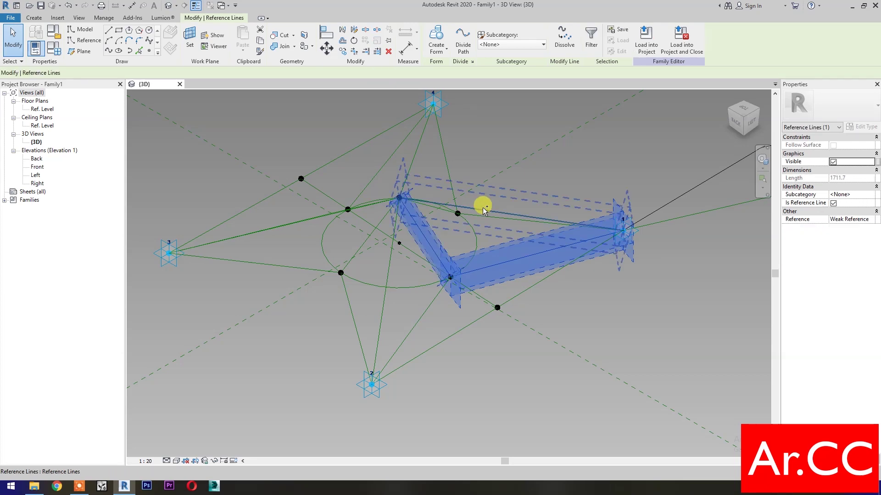
left_click(482, 208, "ctrl")
left_click(436, 37)
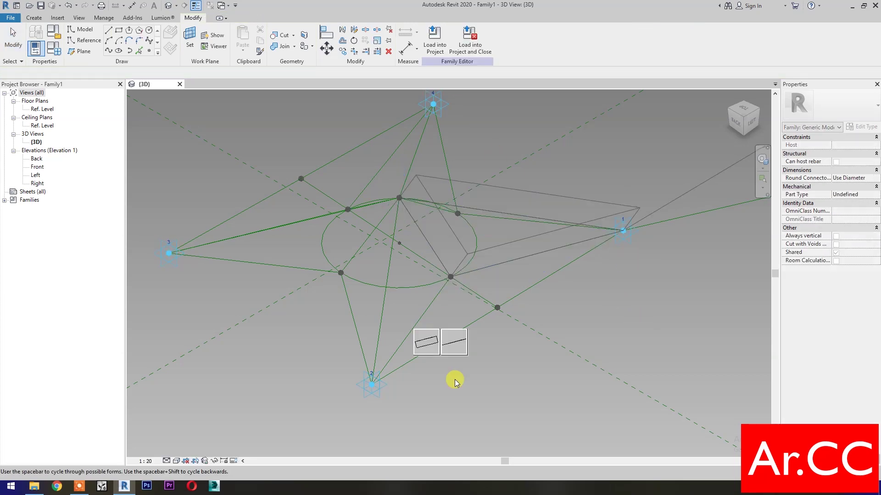
left_click(456, 343)
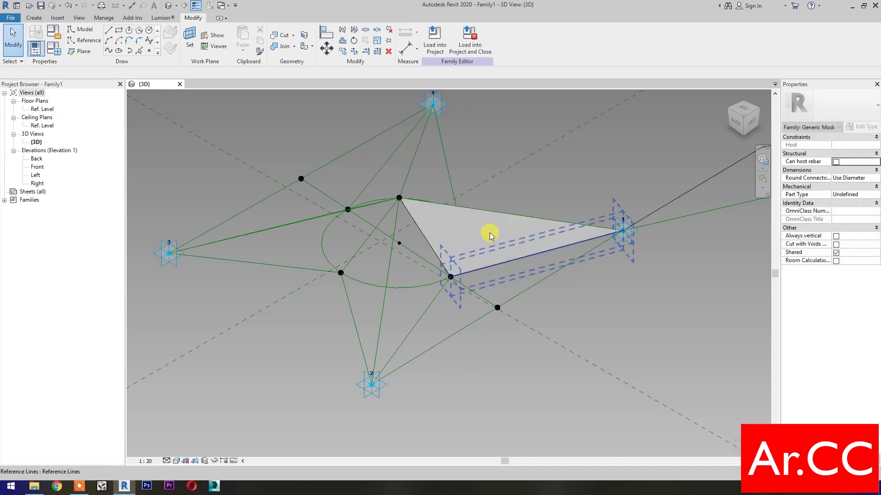
left_click(493, 213)
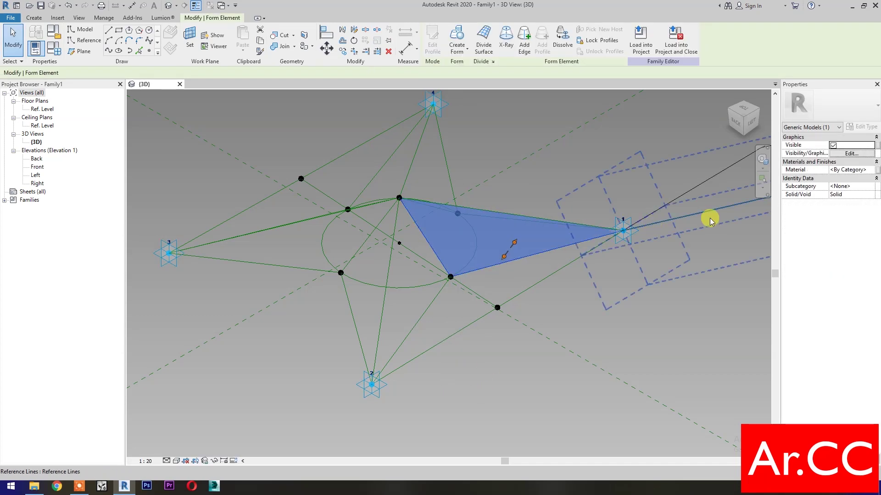
left_click(877, 170)
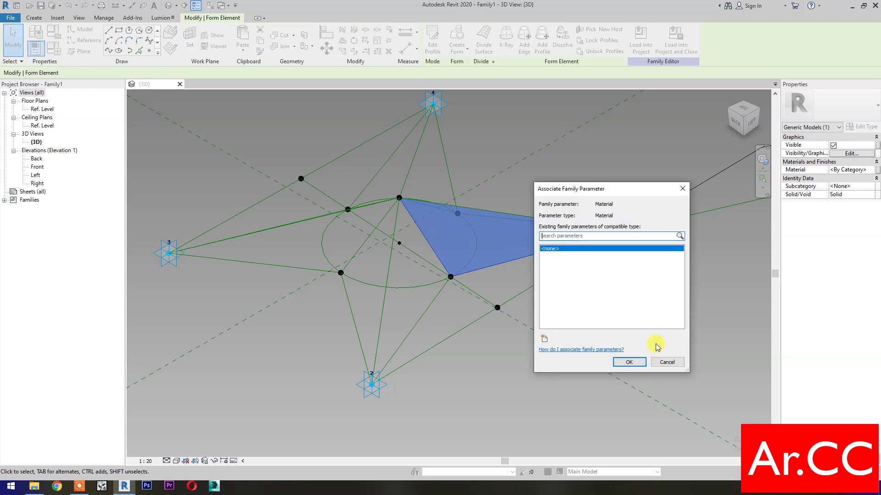
Link the triangle's material to a new instance parameter called Pattern Finish.
left_click(544, 339)
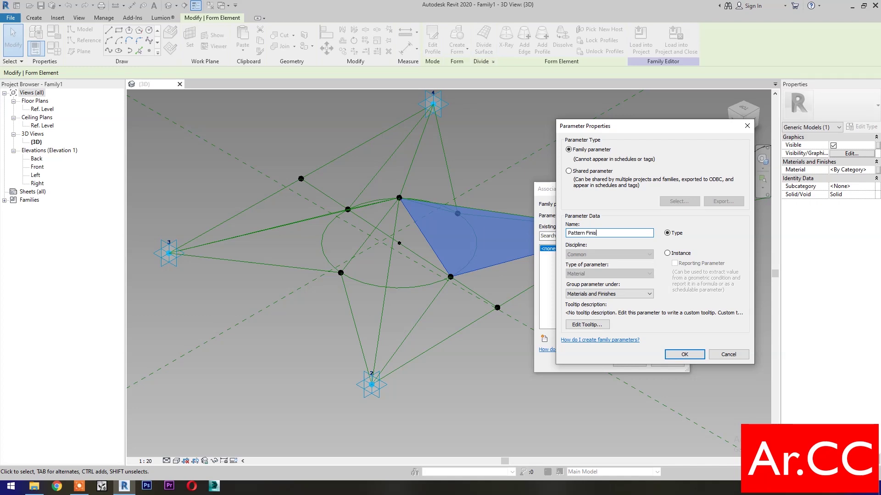
left_click(683, 355)
left_click(629, 362)
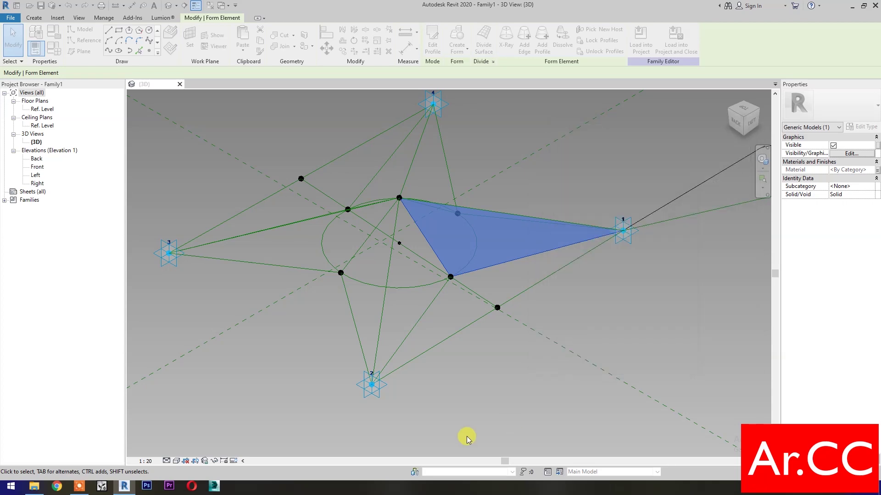
left_click(353, 394)
Build a flat surface from the three reference lines around adaptive point 4.
middle_click_drag(353, 393, 470, 316, "shift")
left_click(470, 316)
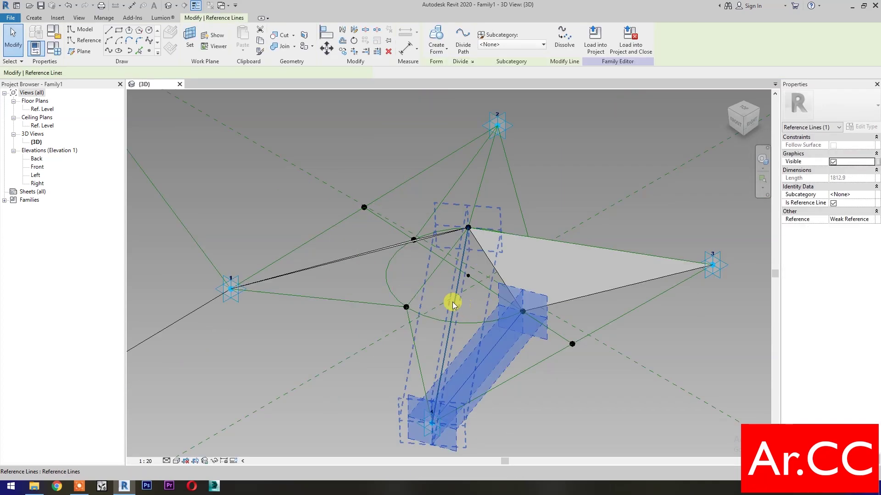
left_click(452, 302)
left_click(503, 285, "ctrl")
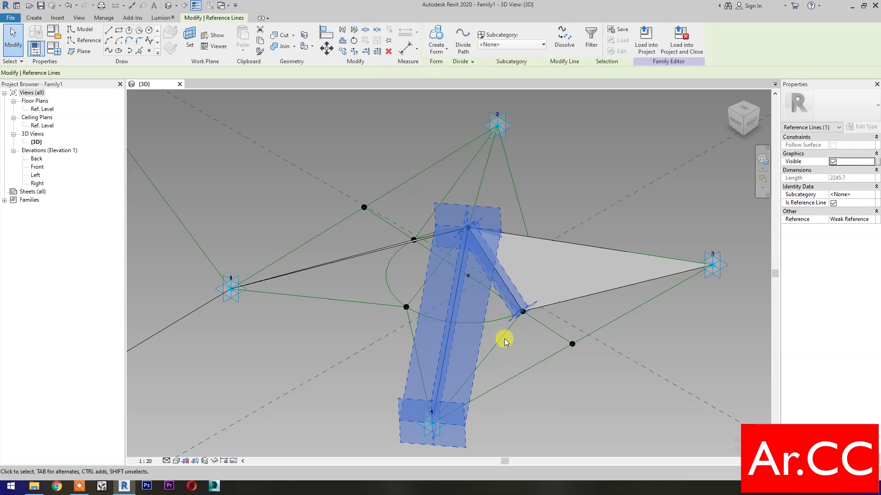
left_click(504, 335, "ctrl")
left_click(436, 41)
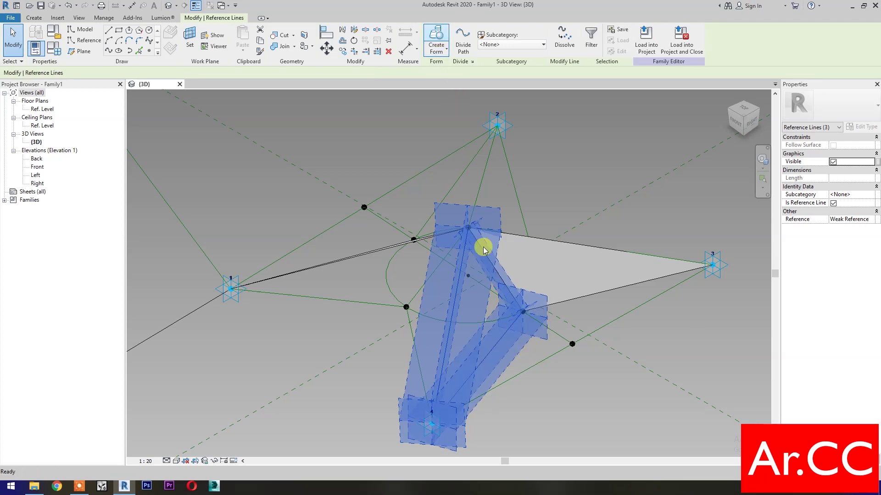
left_click(393, 455)
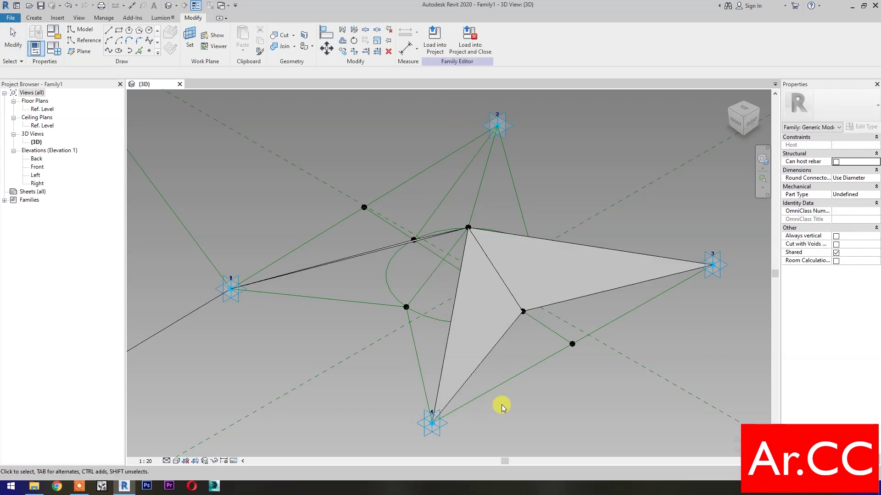
Link the lower triangle's material to the existing Pattern Finish parameter.
left_click(482, 357)
left_click(877, 169)
left_click(551, 260)
left_click(621, 362)
left_click(413, 364)
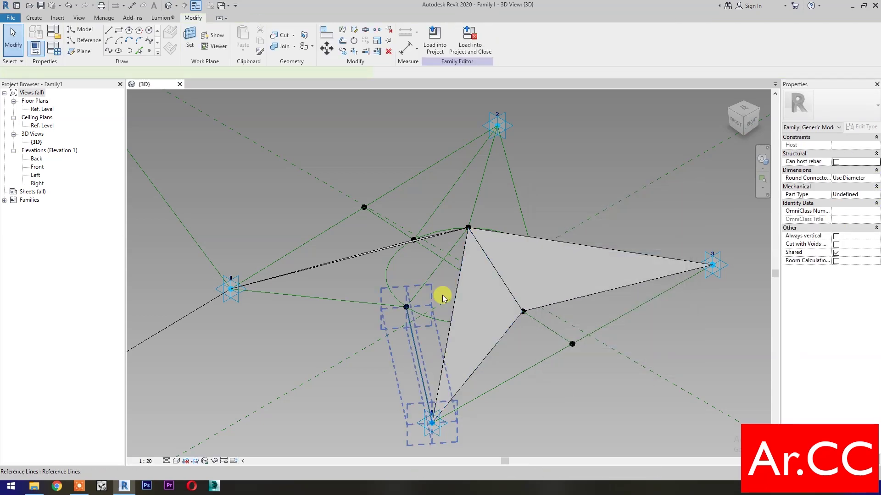
Create two more flat surfaces from the reference lines toward points 2 and 1.
left_click(433, 264)
left_click(490, 142, "ctrl")
left_click(436, 37)
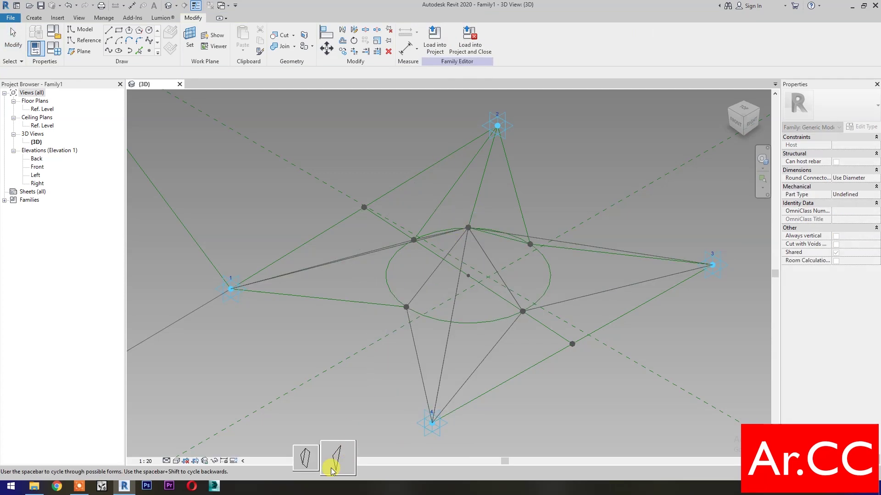
left_click(331, 468)
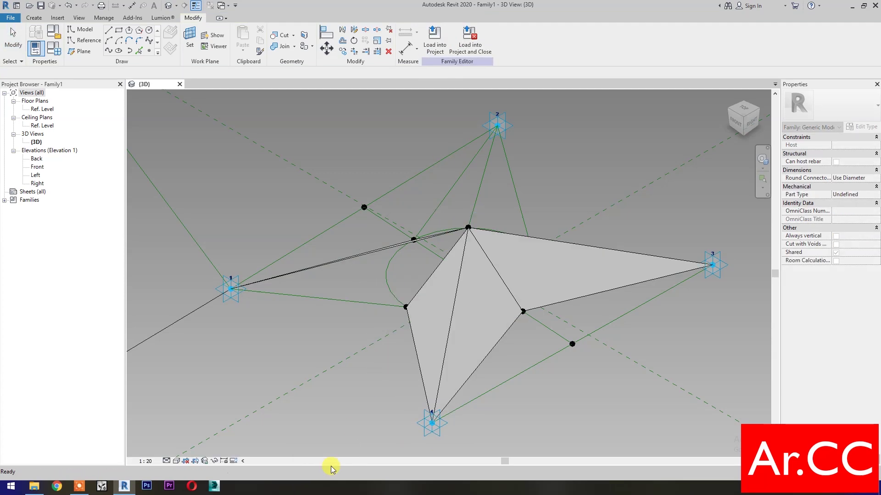
left_click(359, 307)
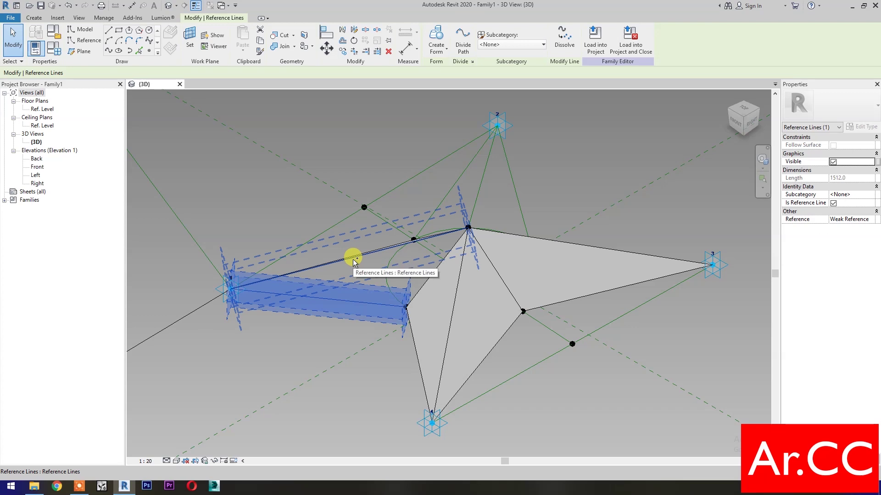
left_click(417, 280, "ctrl")
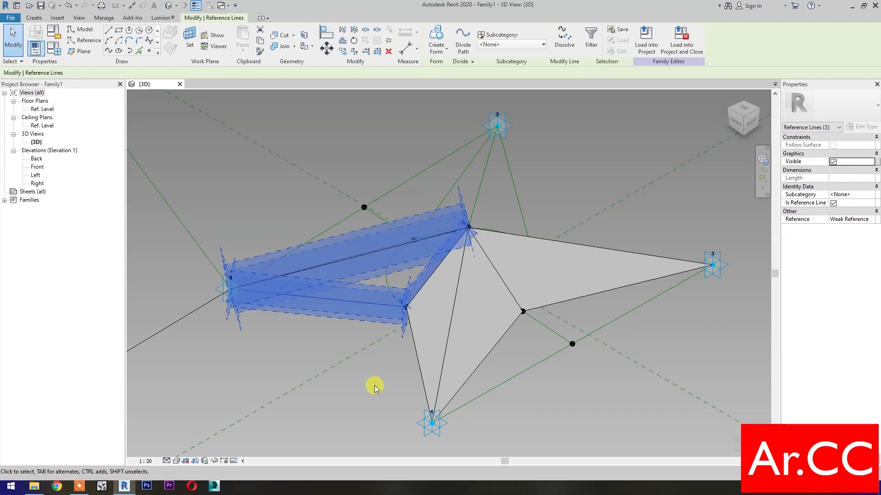
left_click(436, 36)
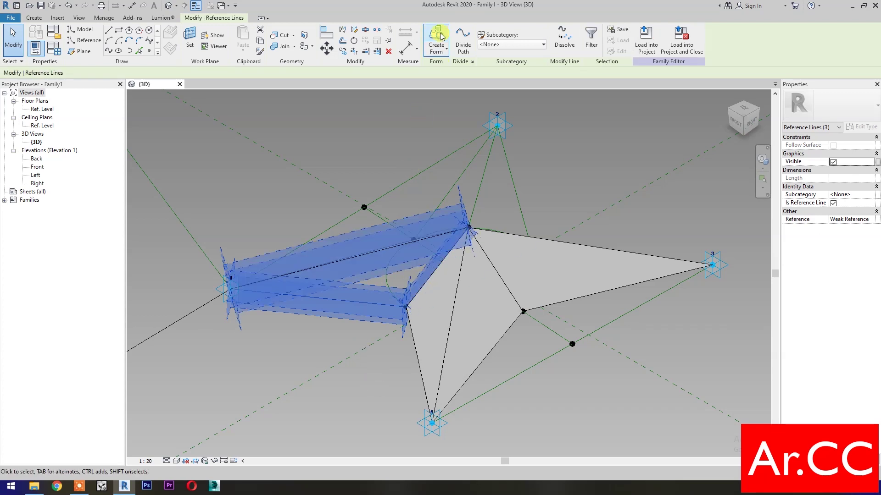
left_click(276, 397)
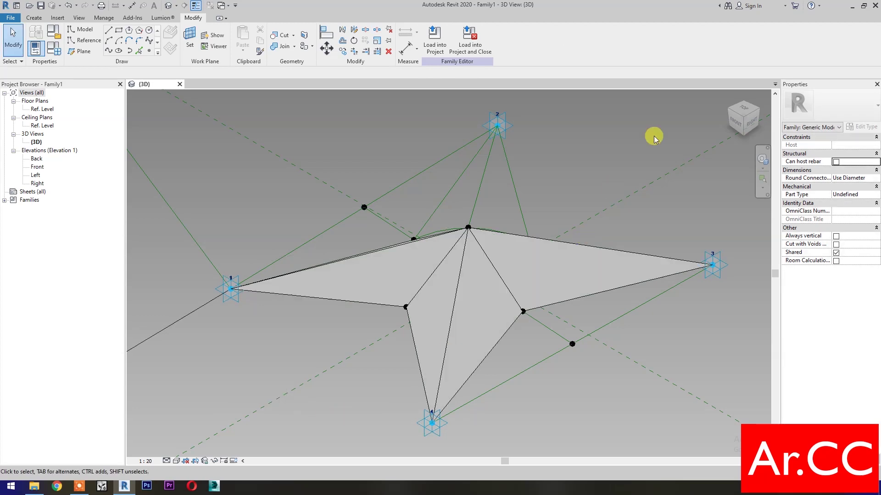
Fill the next star face with a flat surface from its three reference lines.
left_click(730, 112)
scroll(412, 293, "up", 5)
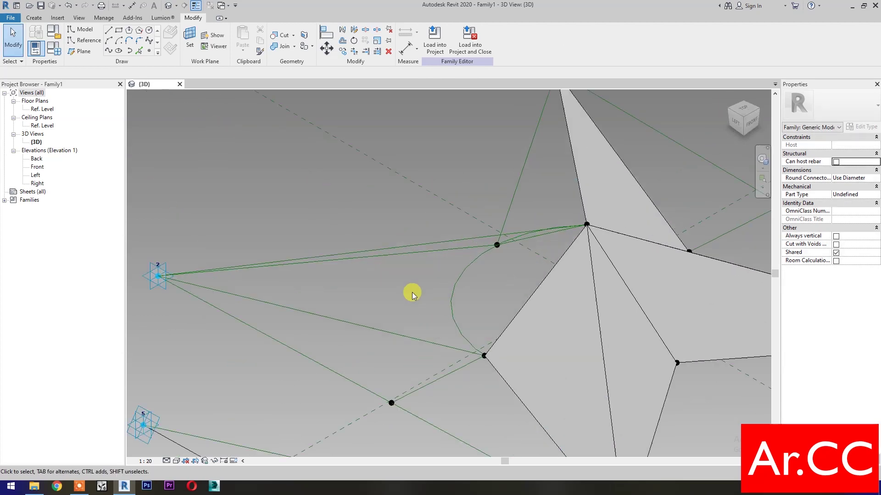
scroll(405, 354, "down", 3)
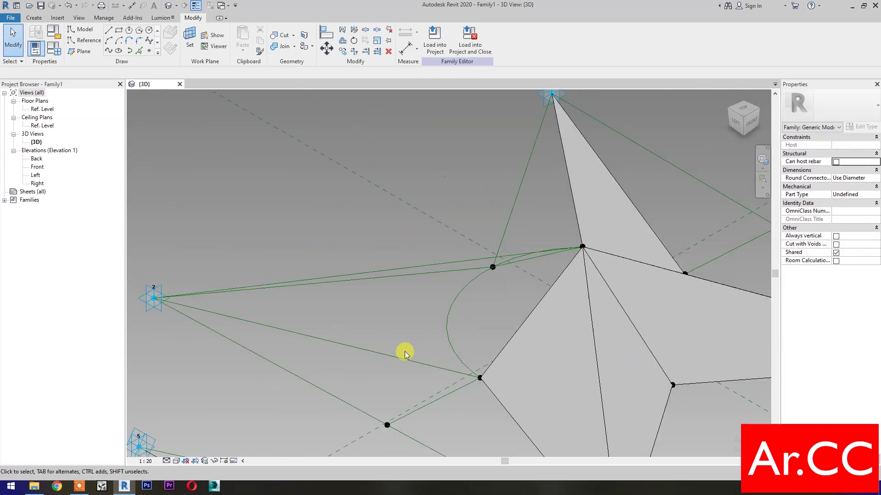
left_click(370, 338)
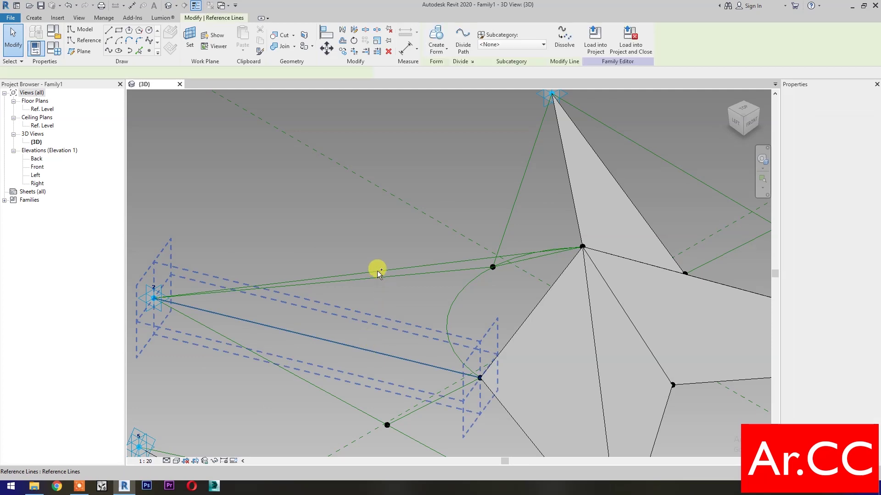
left_click(377, 271, "ctrl")
key("Tab")
left_click(527, 317, "ctrl")
left_click(437, 54)
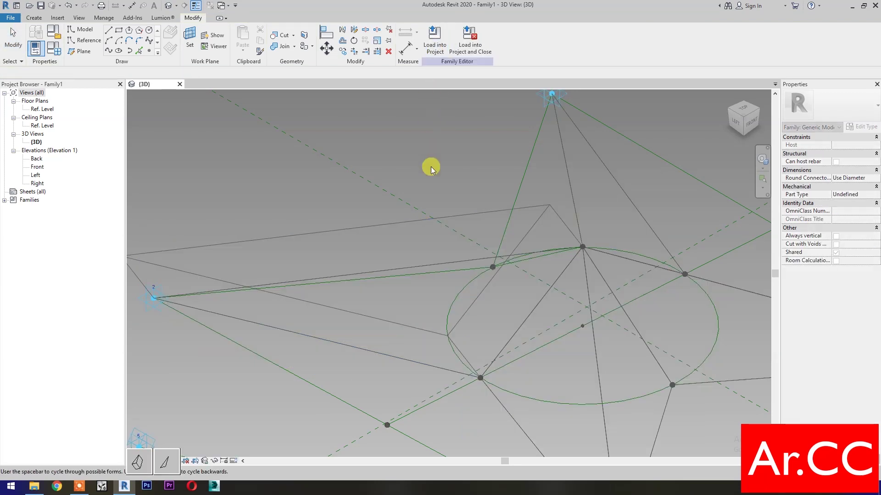
left_click(166, 461)
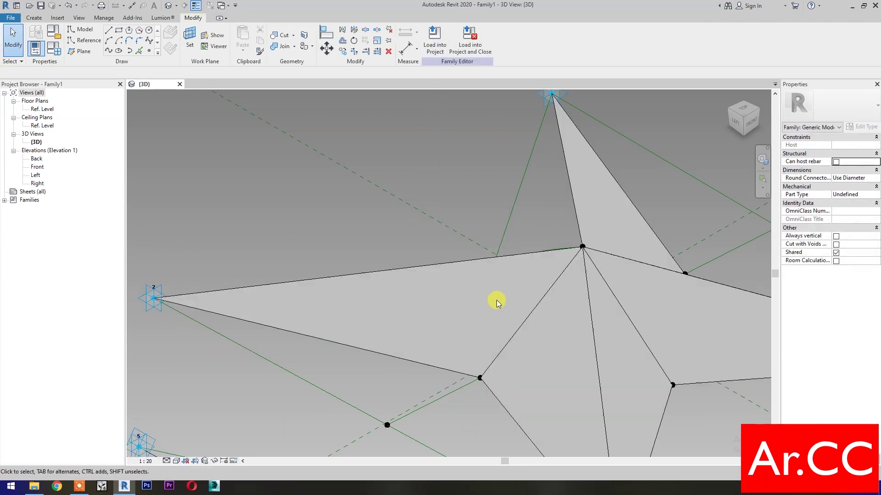
From a back-left view, fill another face with a flat surface using CF.
scroll(496, 300, "down", 2)
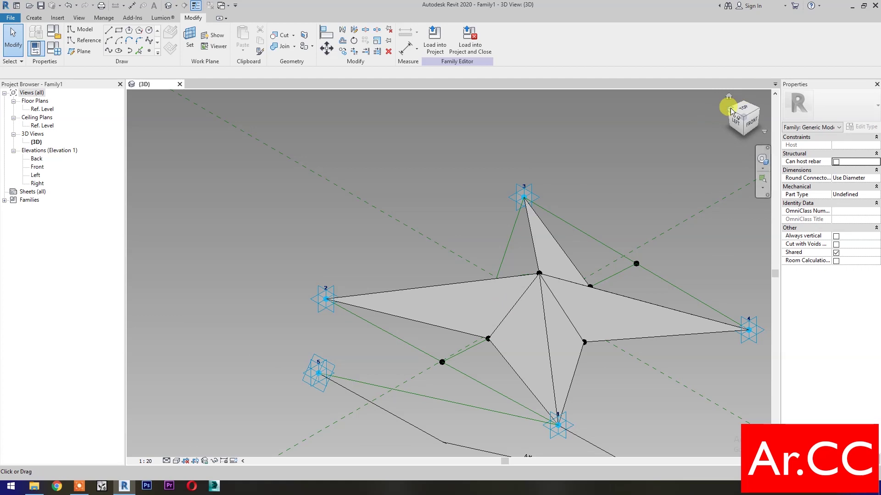
left_click_drag(731, 112, 433, 302)
left_click(445, 270)
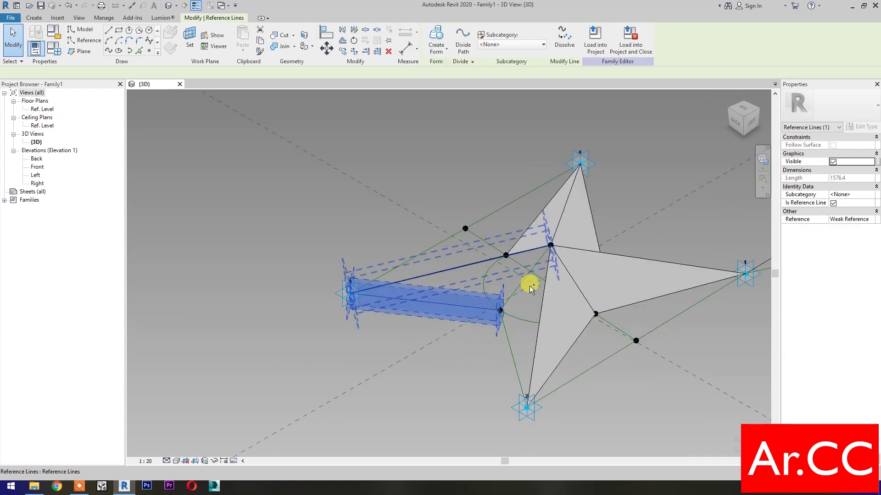
left_click(523, 280, "ctrl")
left_click(523, 280, "ctrl")
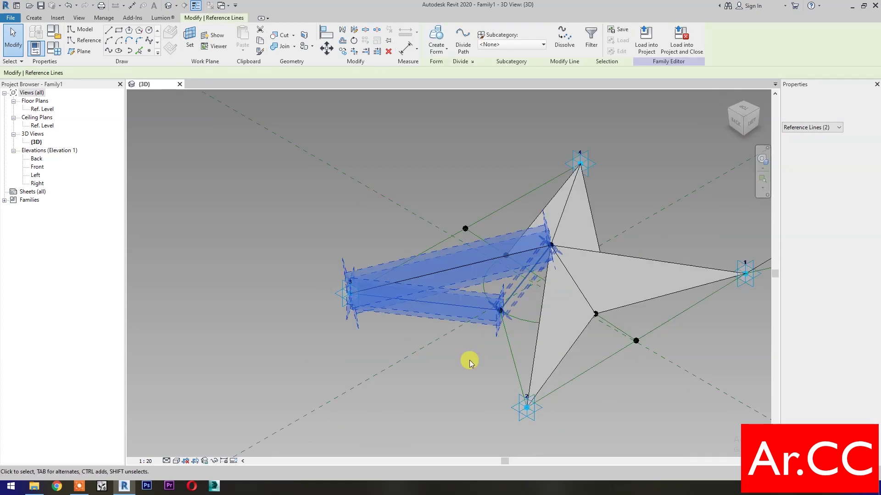
key("c")
key("f")
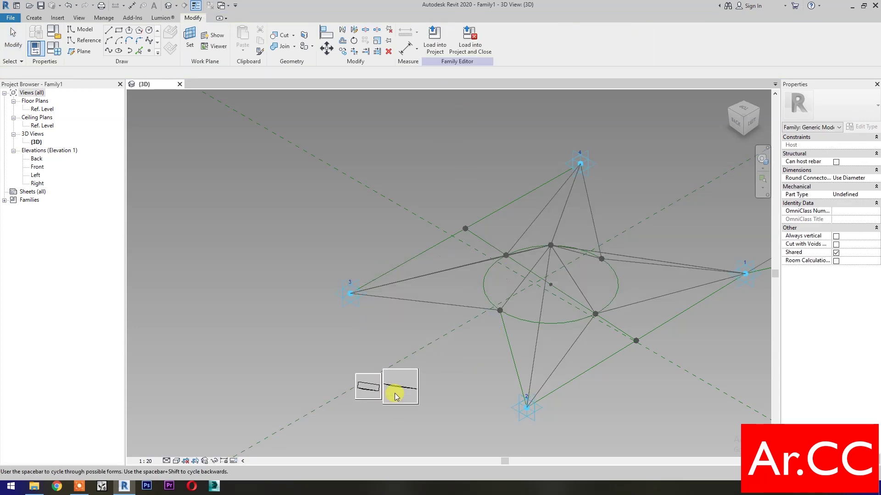
left_click(395, 388)
Fill the last remaining face with a flat surface form.
left_click(523, 299)
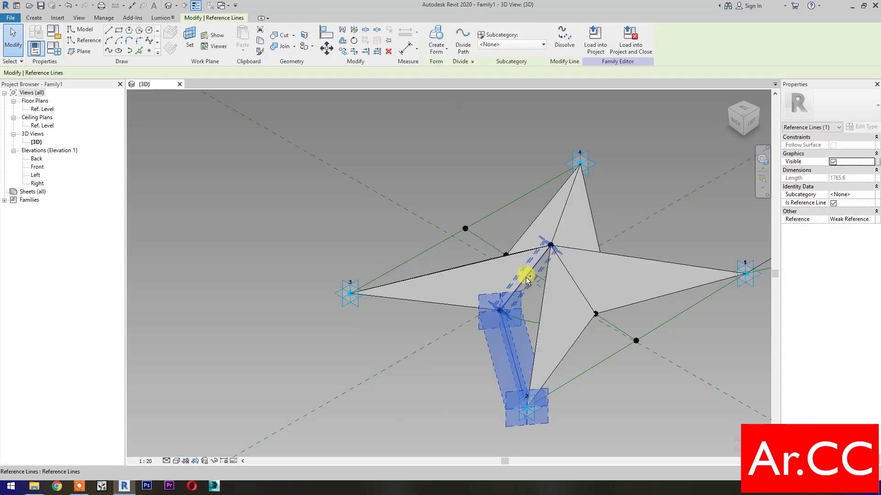
left_click(532, 293, "ctrl")
left_click(531, 308, "ctrl")
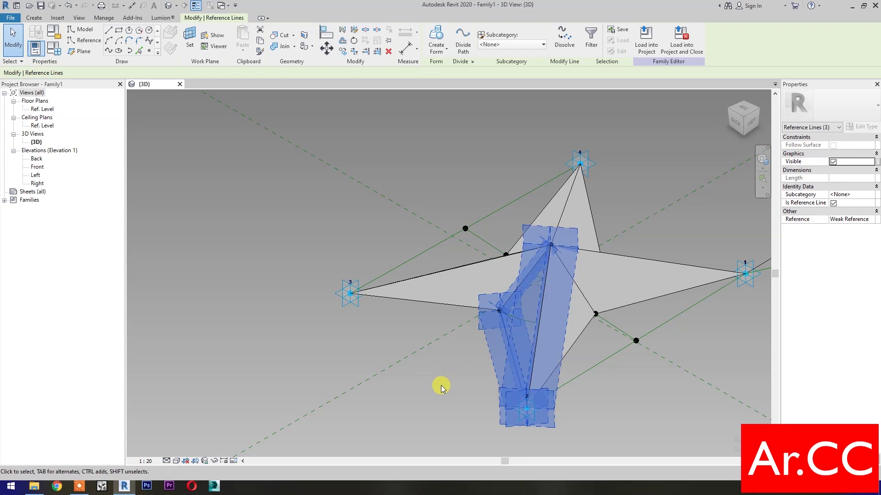
left_click(438, 44)
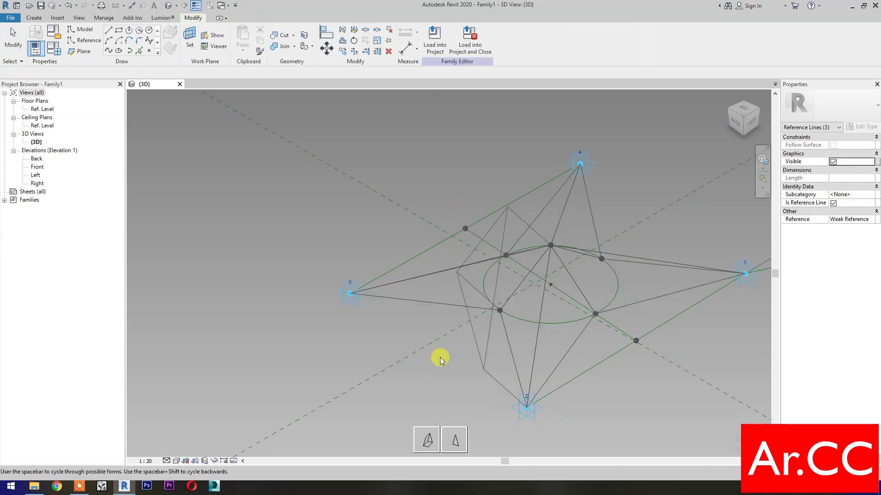
left_click(456, 441)
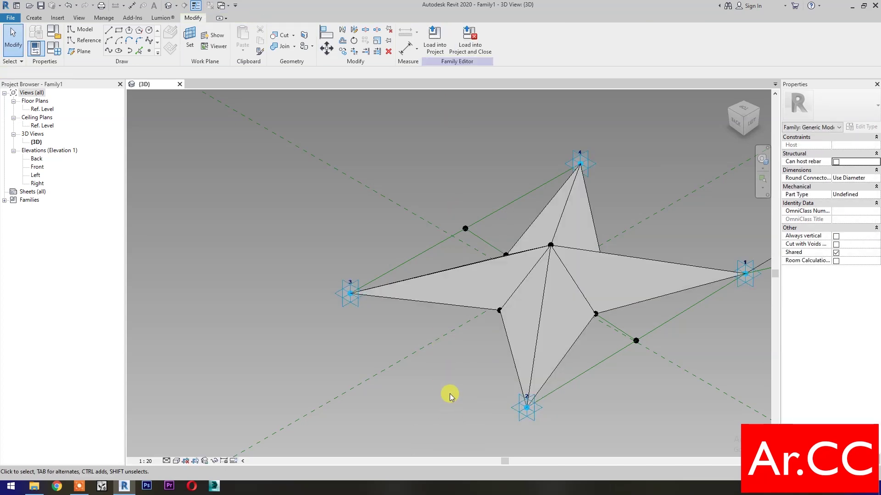
middle_click_drag(449, 393, 523, 419, "shift")
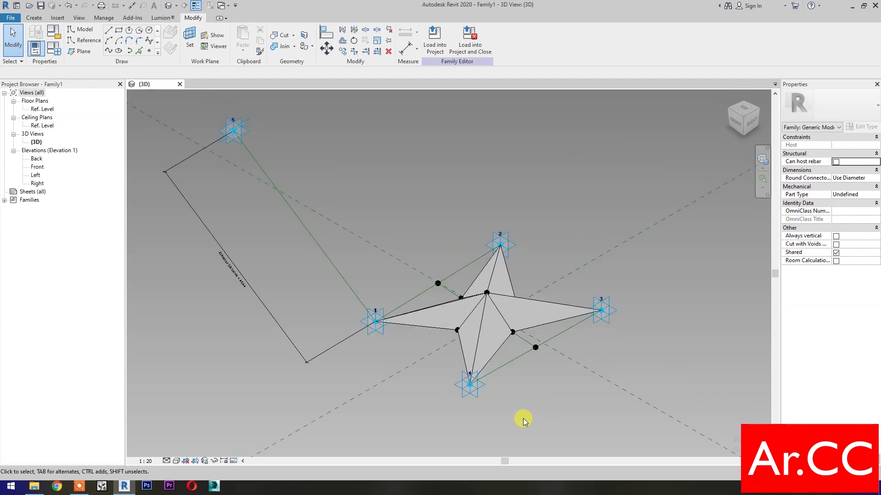
Switch the visual style to Wireframe and frame the star.
left_click(177, 461)
left_click(192, 402)
scroll(514, 392, "up", 2)
scroll(513, 392, "up", 1)
middle_click_drag(531, 373, 529, 403)
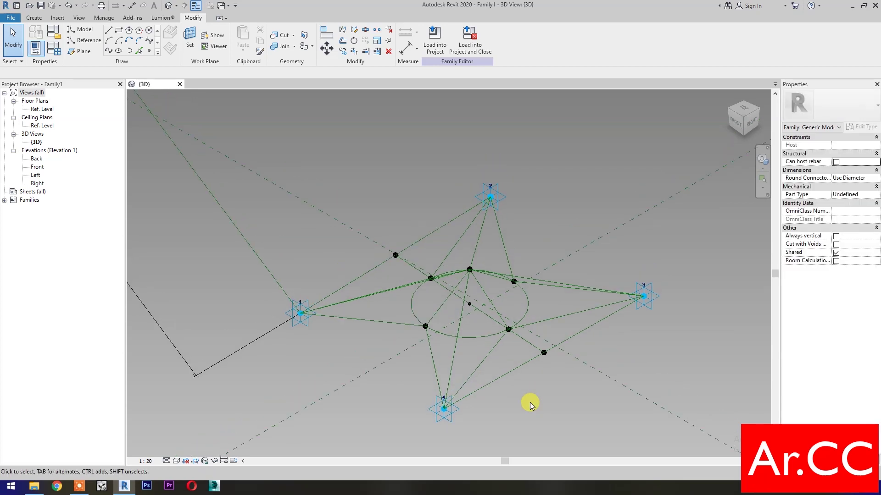
Place a ø 1400 diameter dimension on the central circle.
key("d")
key("i")
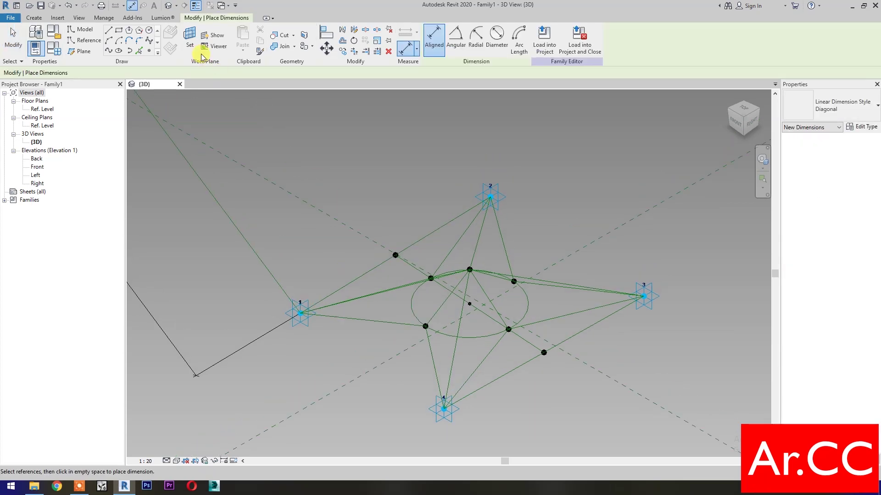
key("Escape")
left_click(469, 304)
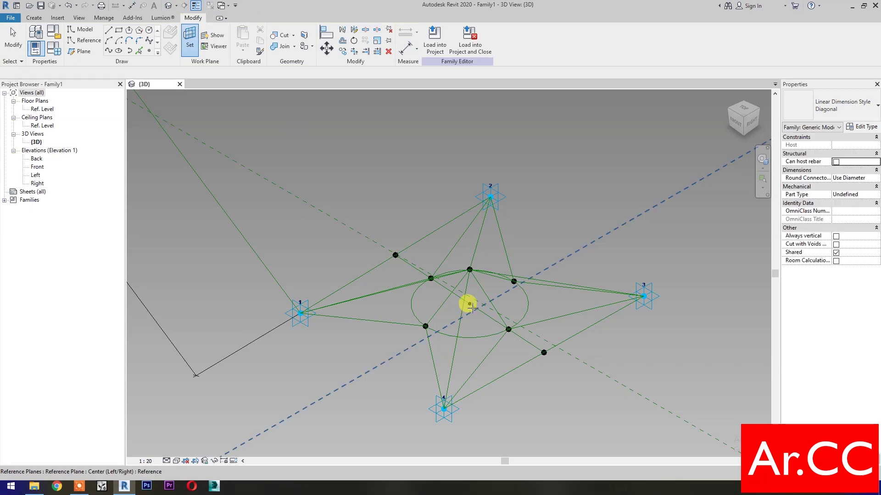
key("d")
key("i")
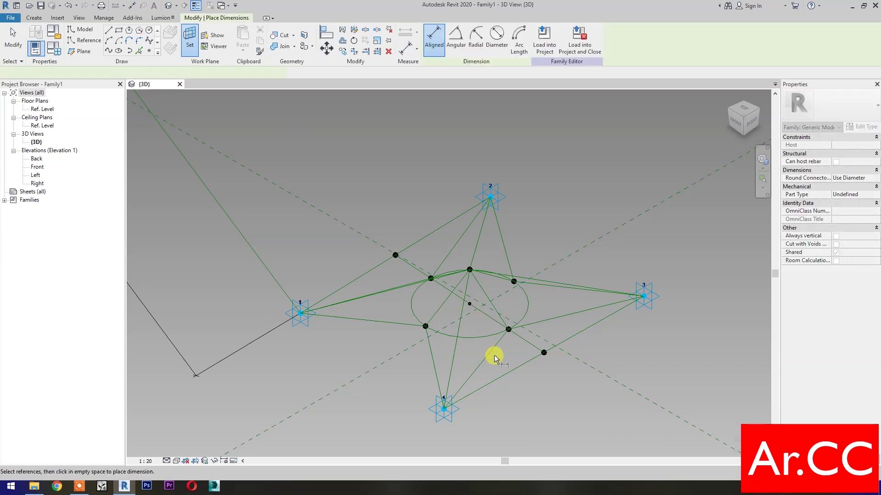
left_click(494, 47)
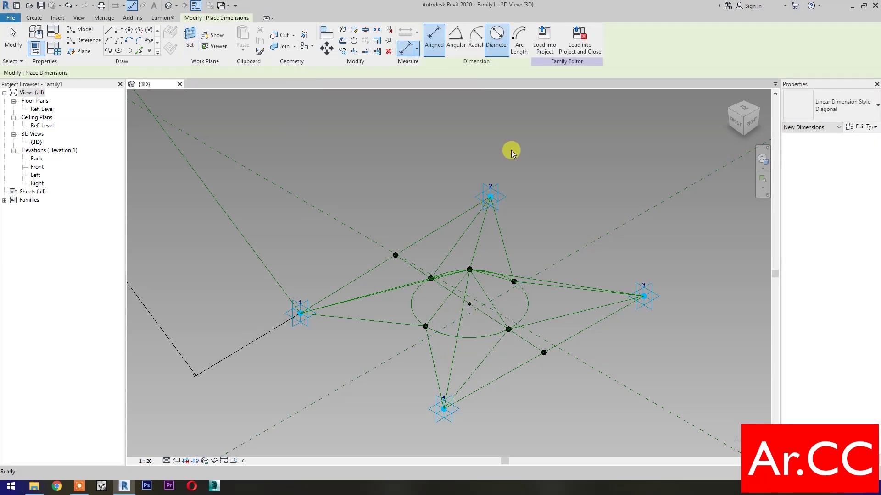
left_click(528, 310)
left_click(532, 303)
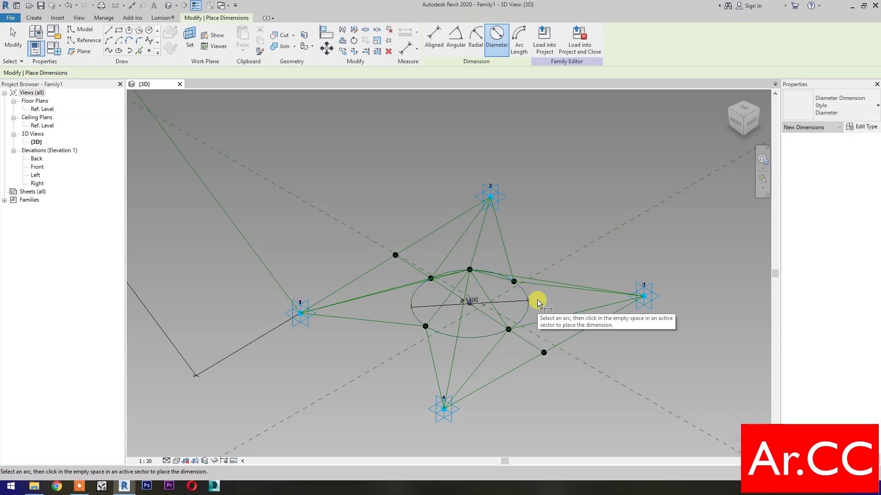
Label the diameter dimension with a new instance parameter named Diameter.
left_click(514, 299)
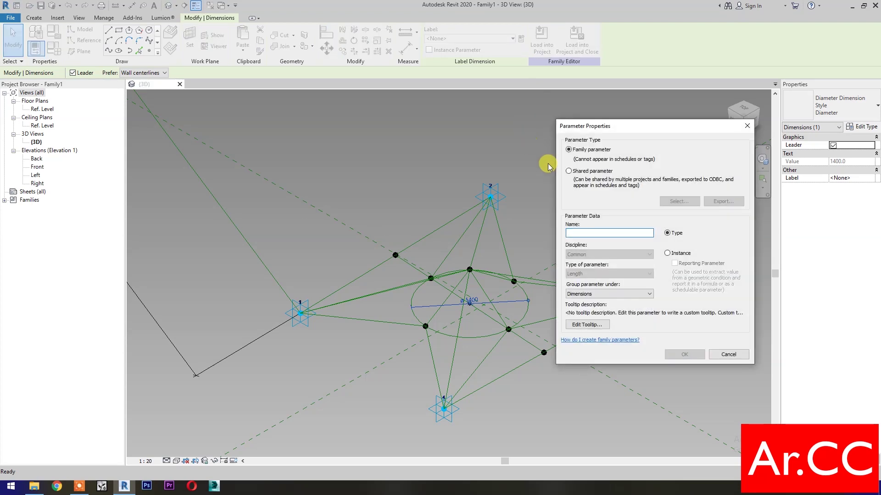
left_click(667, 253)
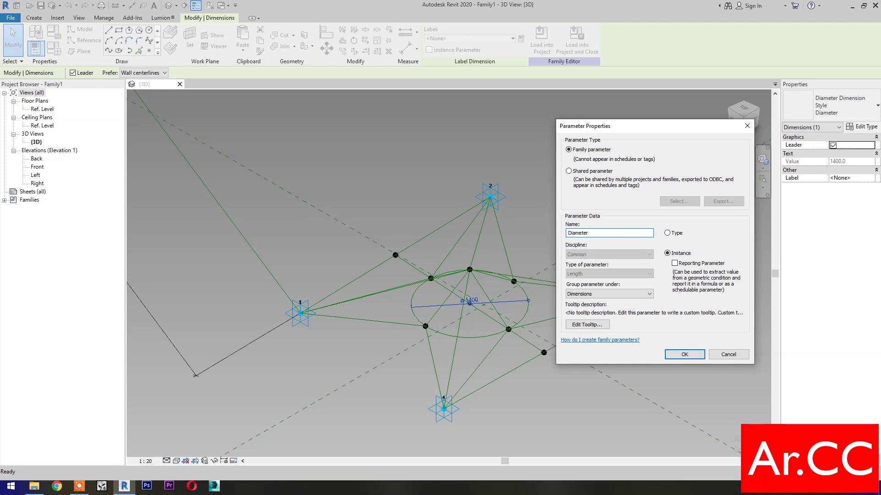
left_click(683, 354)
left_click(564, 397)
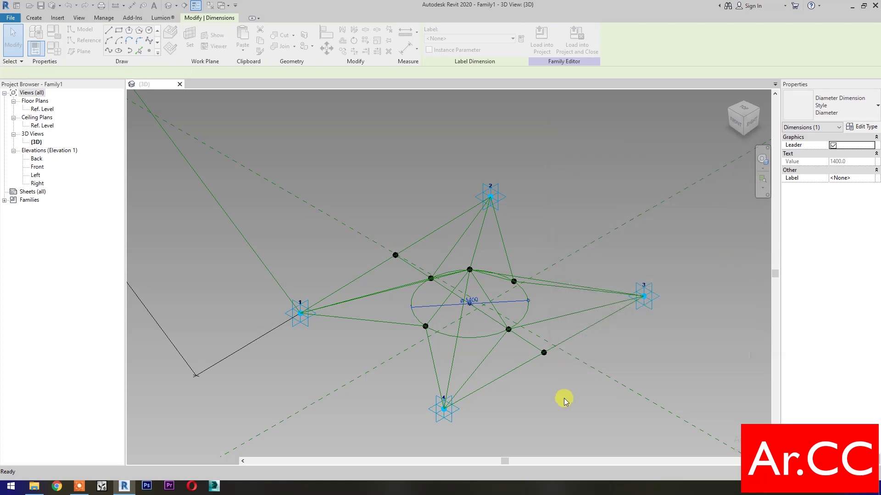
Add an integer instance parameter Attractor Divisor grouped under Dimensions.
left_click(64, 54)
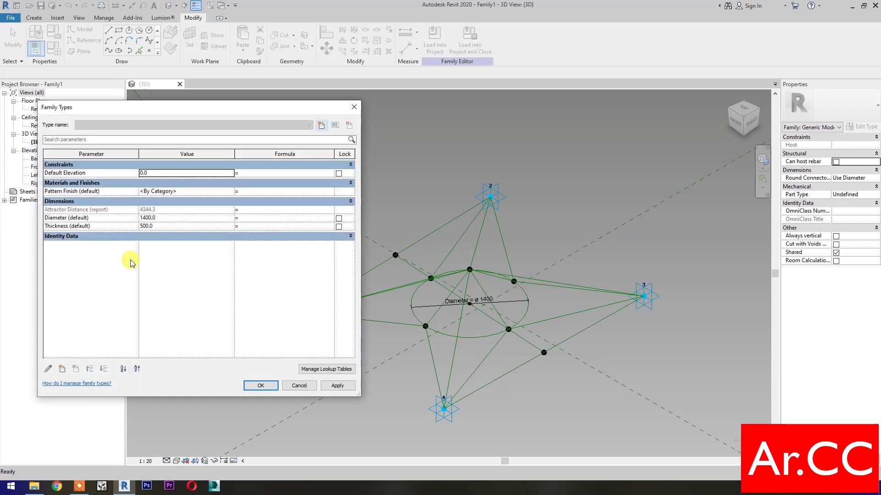
left_click(62, 368)
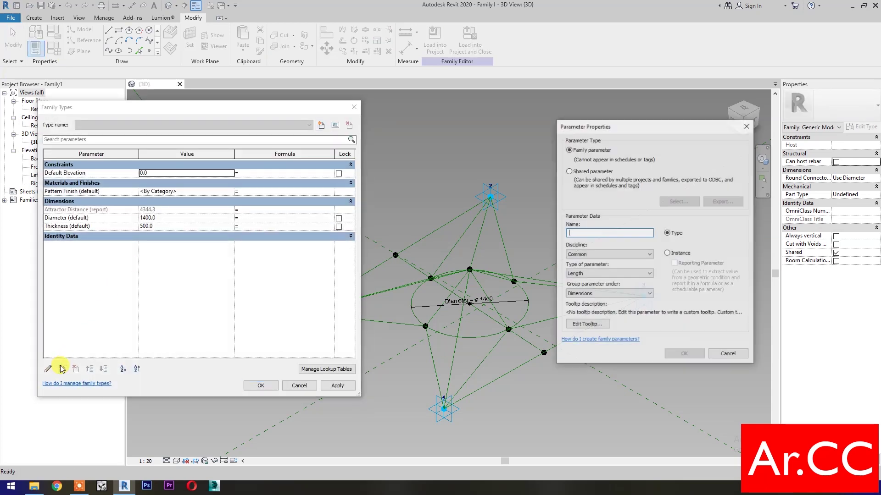
left_click(668, 254)
type("Attractor Divisor")
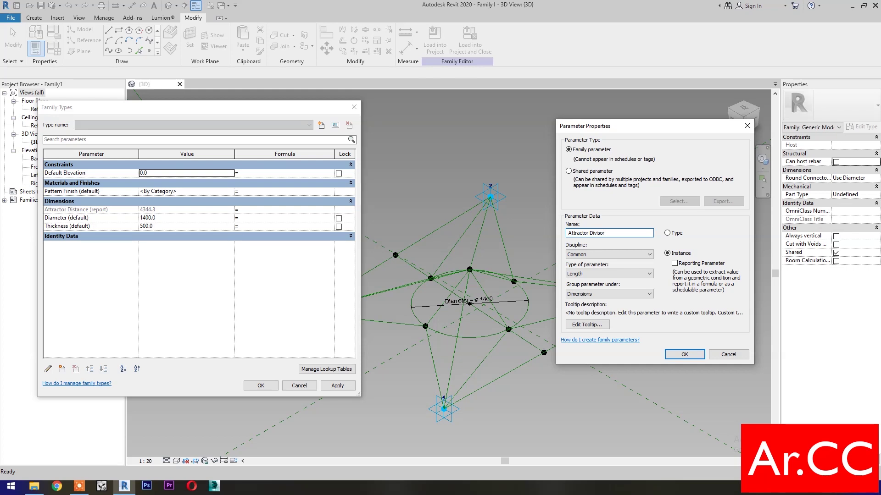
left_click(607, 275)
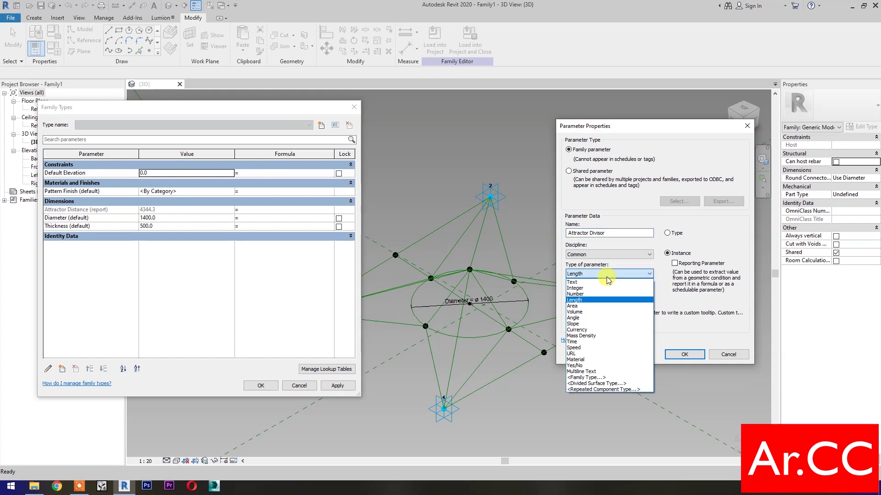
left_click(598, 289)
left_click(598, 295)
scroll(598, 297, "up", 8)
left_click(592, 305)
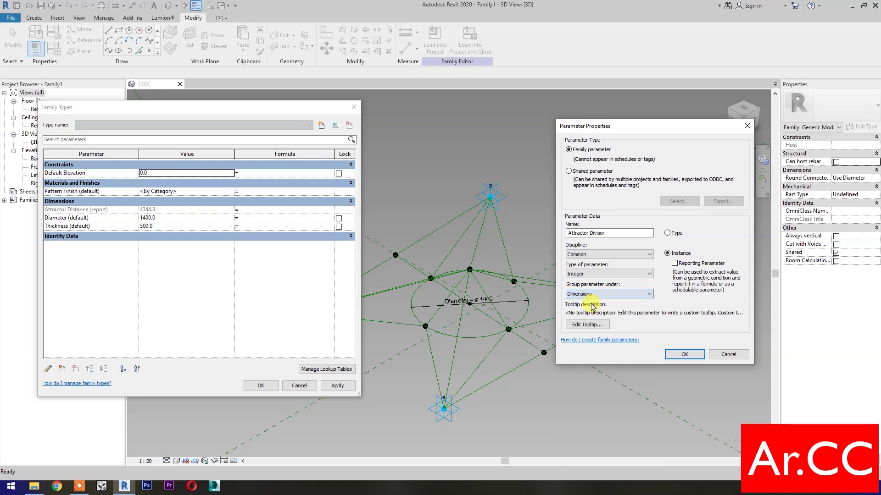
left_click(684, 354)
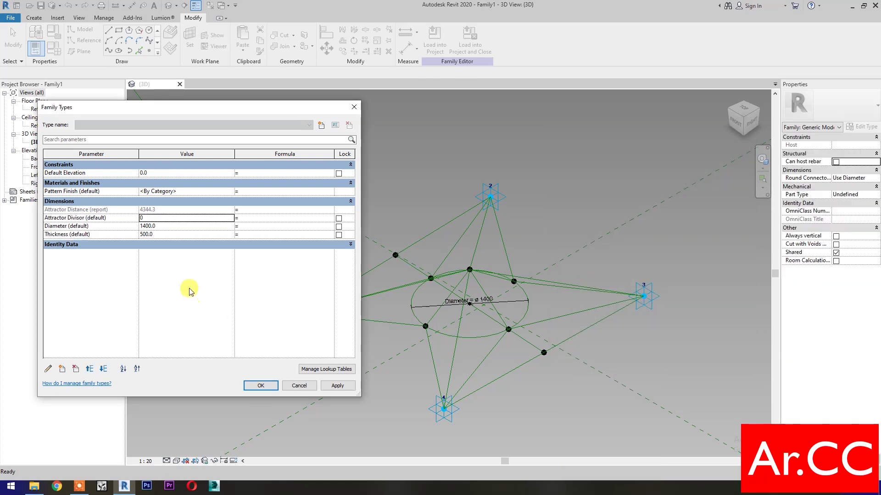
Set divisor 10, Diameter = Attractor Distance / Attractor Divisor, Thickness 50, and apply.
left_click(159, 219)
type("10")
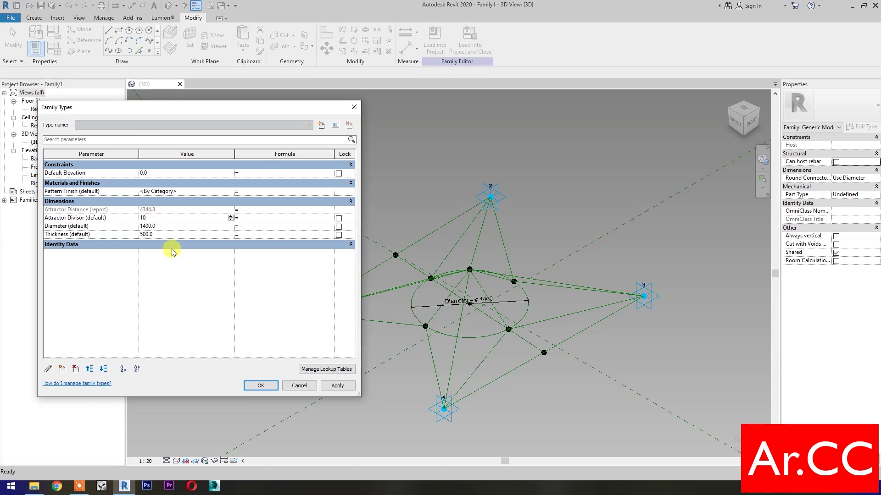
left_click(258, 226)
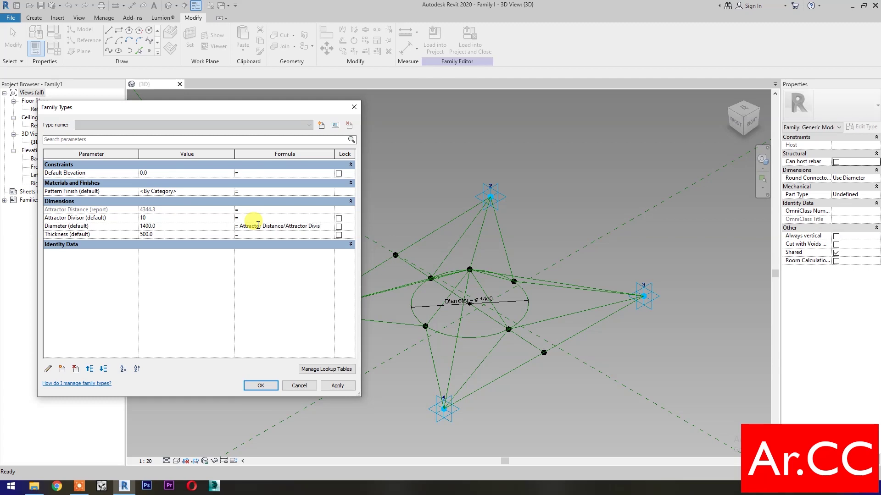
key("Return")
left_click(188, 235)
double_click(187, 235)
type("50")
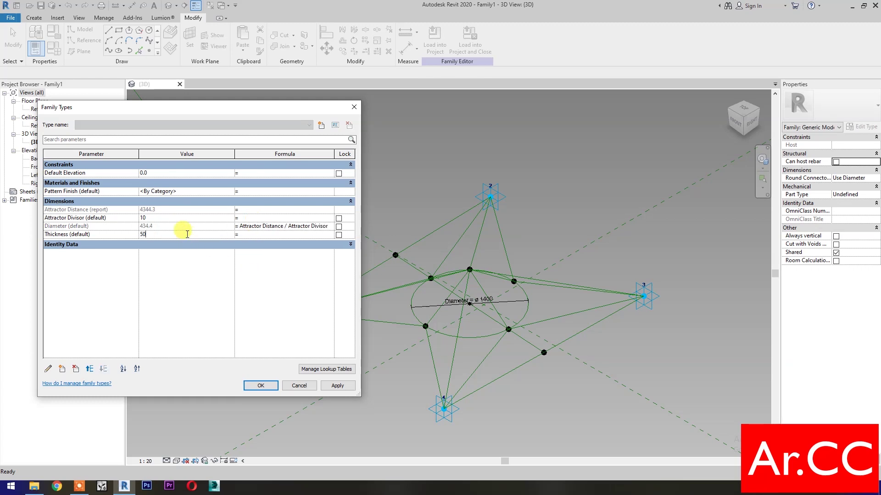
left_click(337, 385)
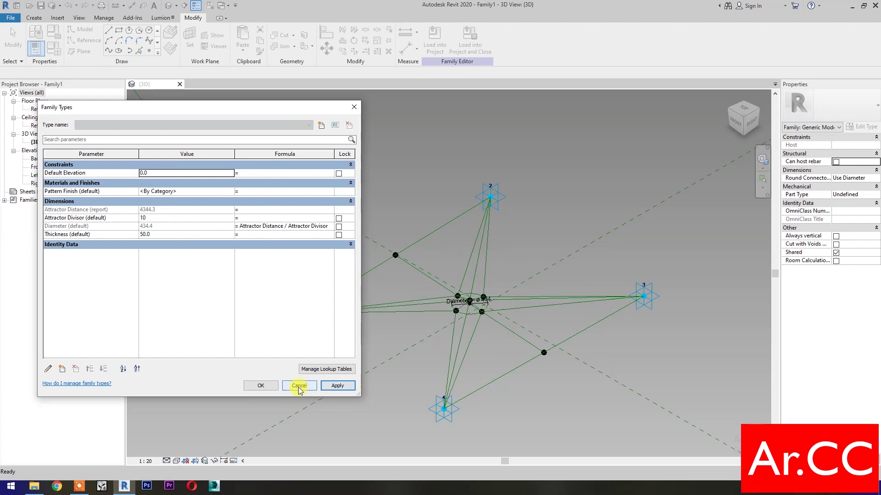
left_click(260, 386)
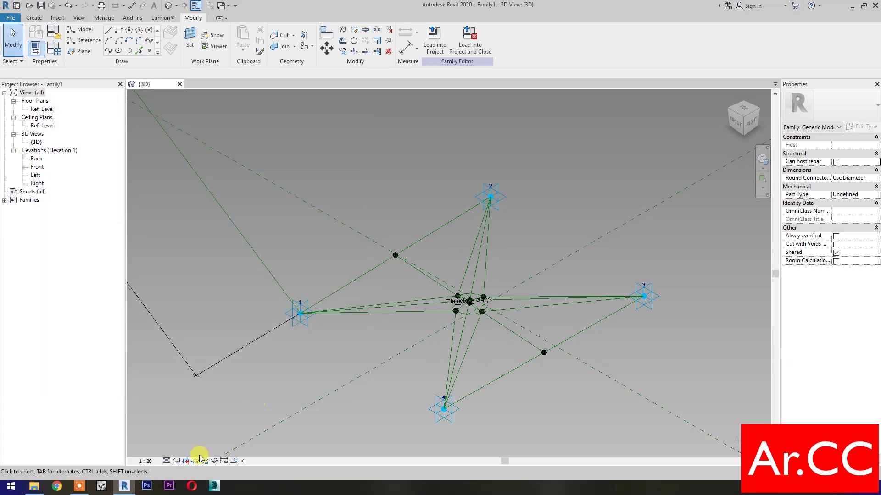
Display the model in Hidden Line style.
left_click(177, 461)
left_click(197, 415)
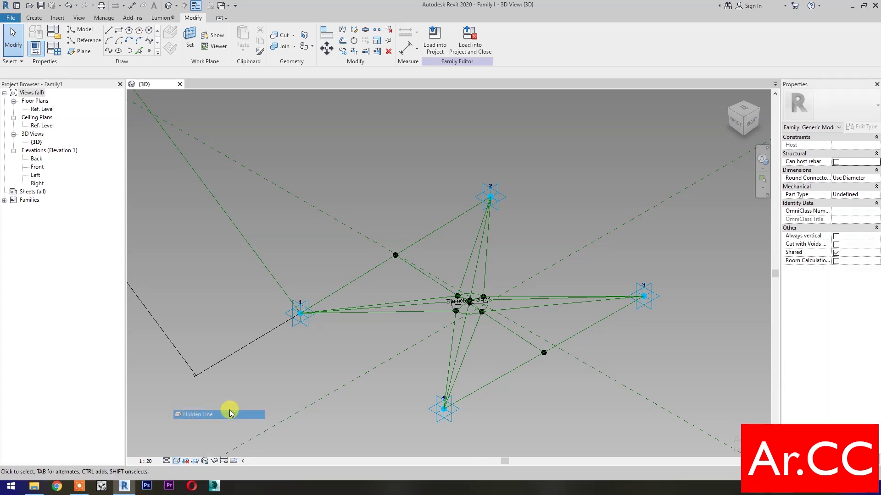
scroll(497, 330, "up", 2)
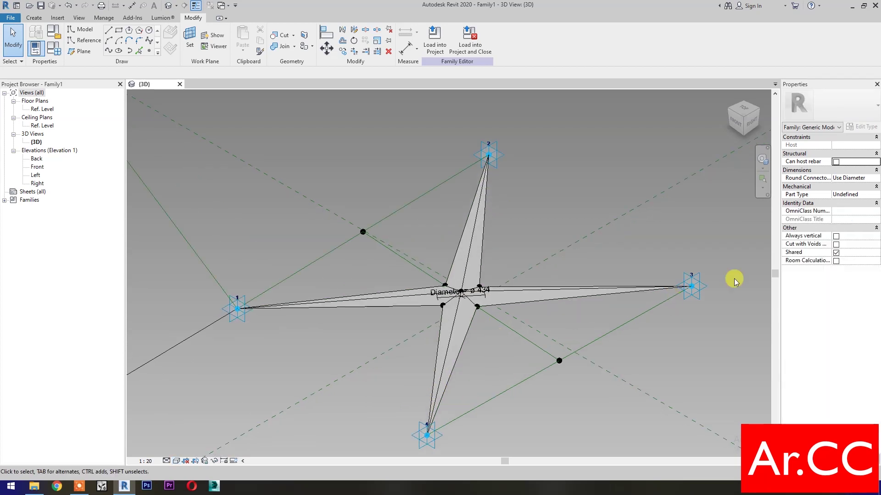
Untick Shared, tick Always vertical, and start saving as Adaptive Star Panel.
left_click(836, 253)
left_click(836, 236)
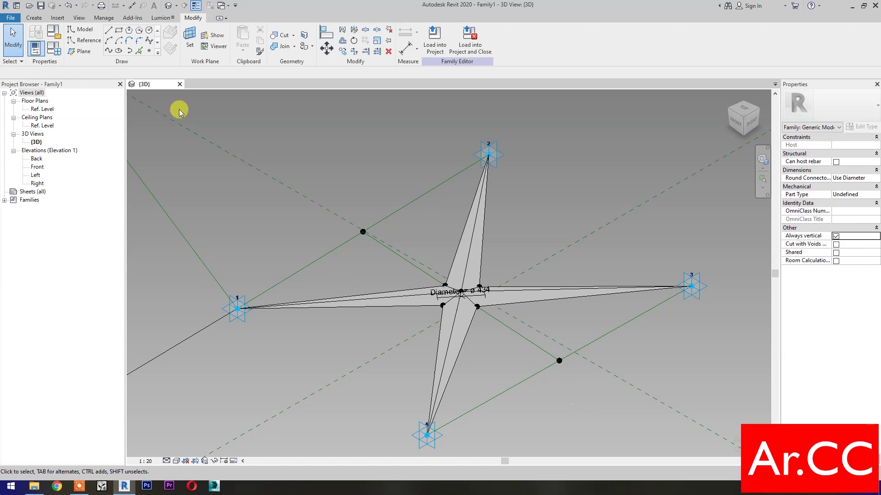
left_click(40, 5)
type("Adaptive Star Panel")
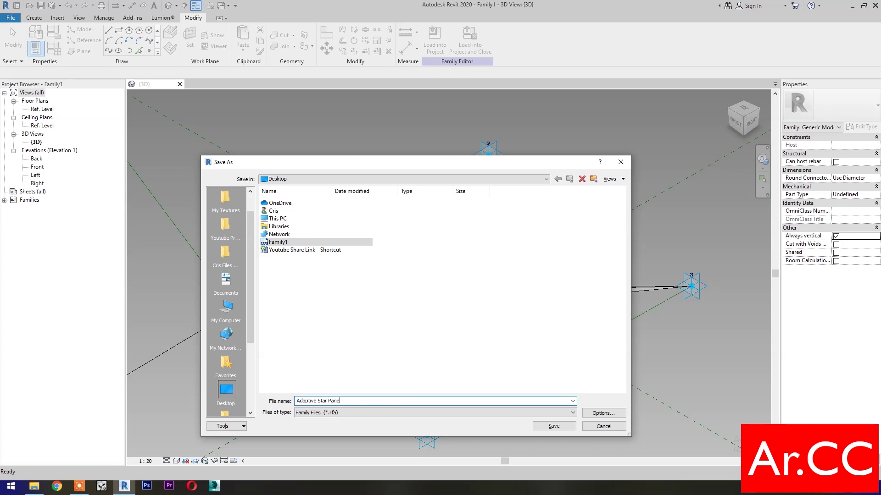
Save Adaptive Star Panel and start a new family from Metric Generic Model Pattern Based.rft.
left_click(536, 426)
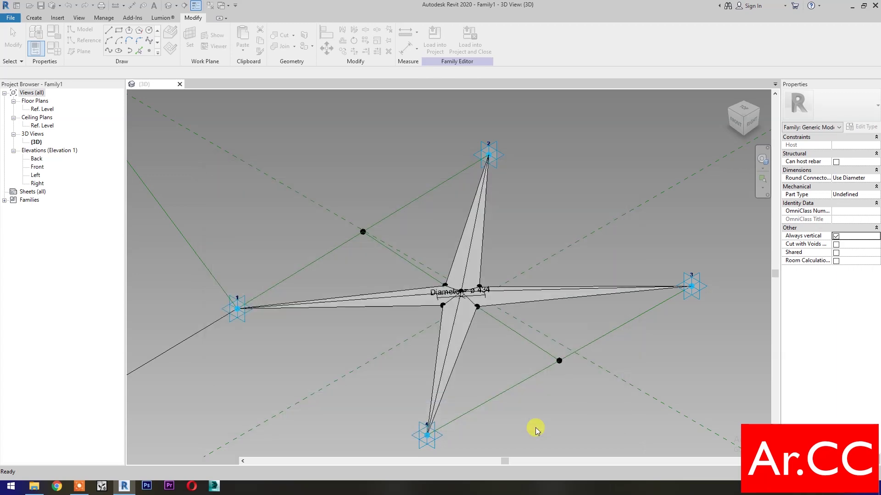
left_click(10, 18)
mouse_move(26, 59)
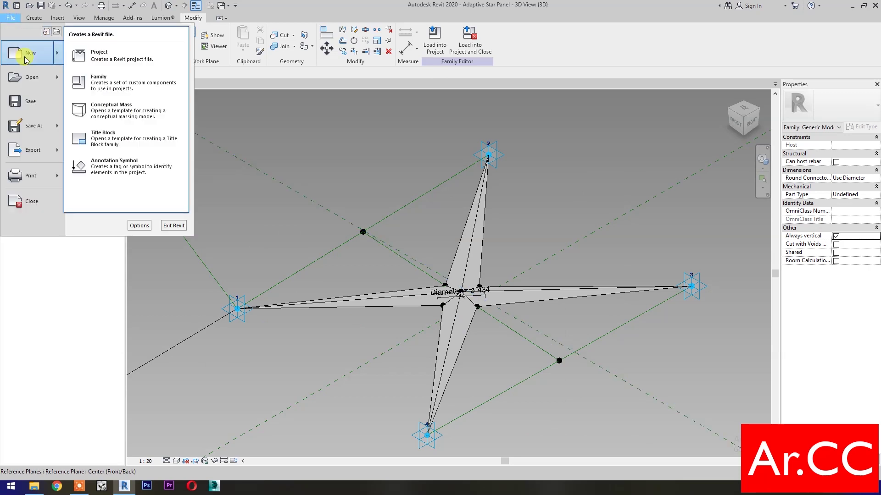
left_click(113, 90)
scroll(502, 291, "down", 1)
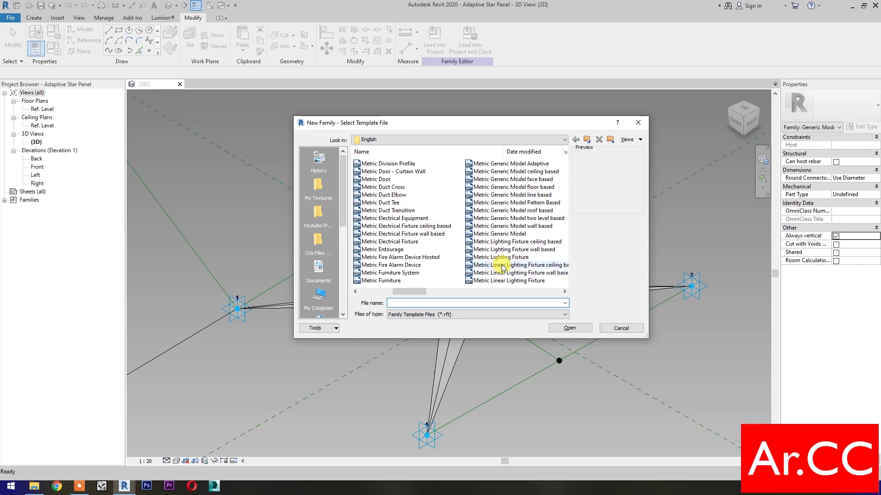
left_click(504, 203)
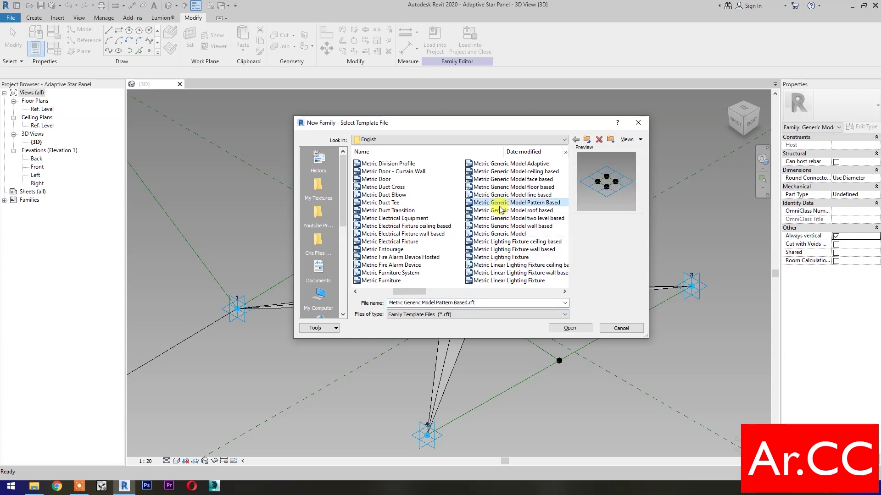
left_click(569, 329)
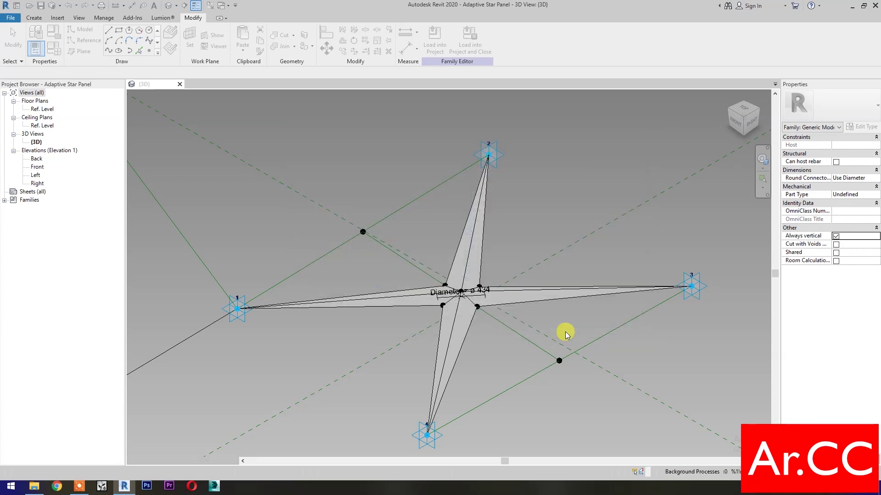
scroll(484, 360, "up", 2)
middle_click_drag(484, 357, 537, 363)
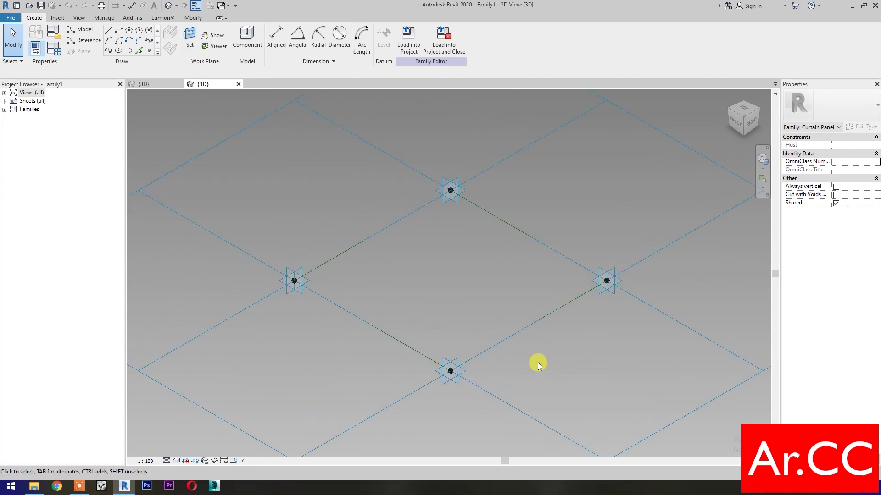
Place reference points on a work plane hosted by an adaptive point.
left_click(149, 51)
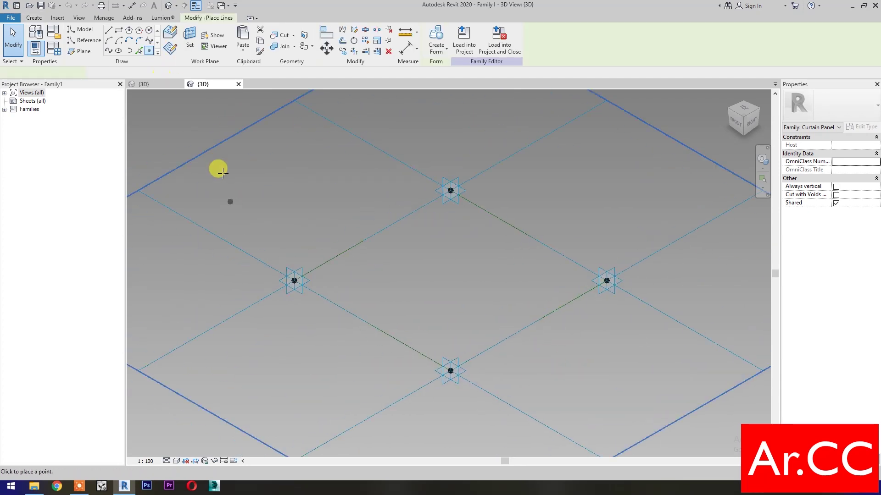
key("Escape")
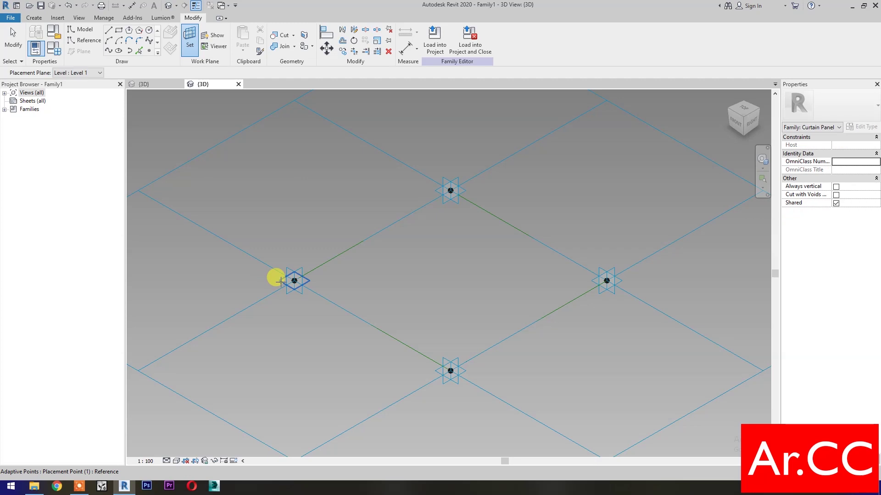
left_click(294, 281)
key("Return")
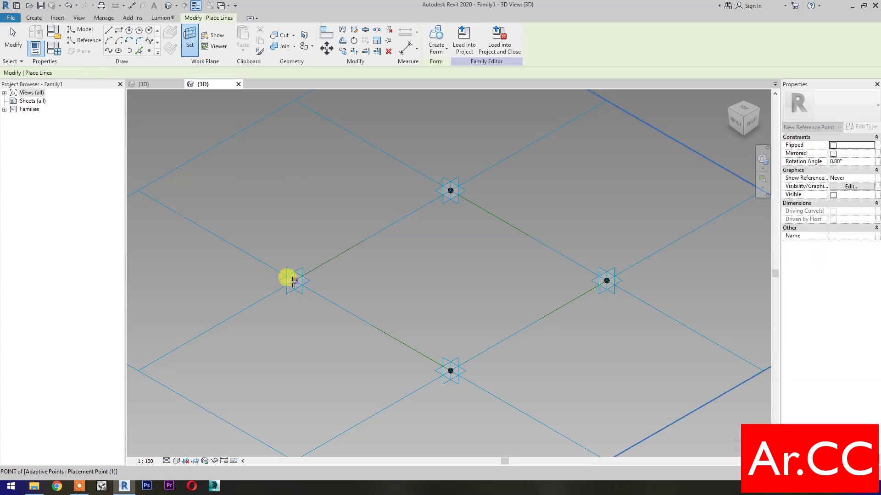
left_click(190, 40)
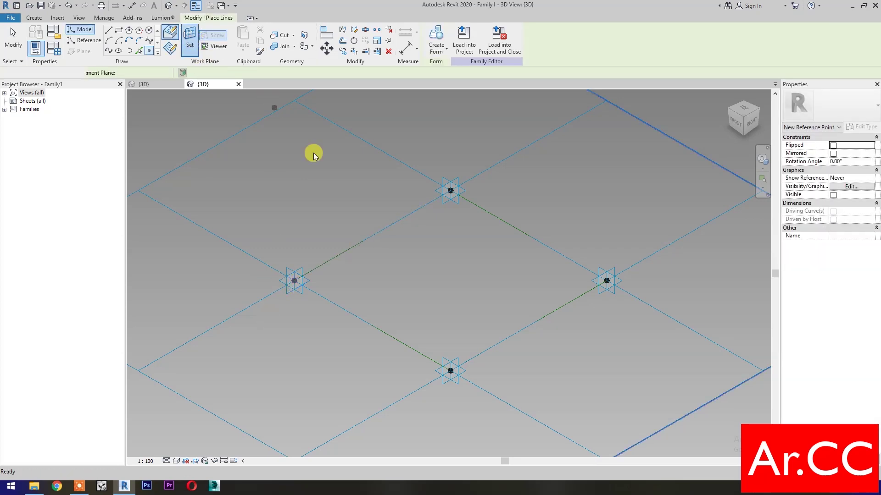
left_click(605, 280)
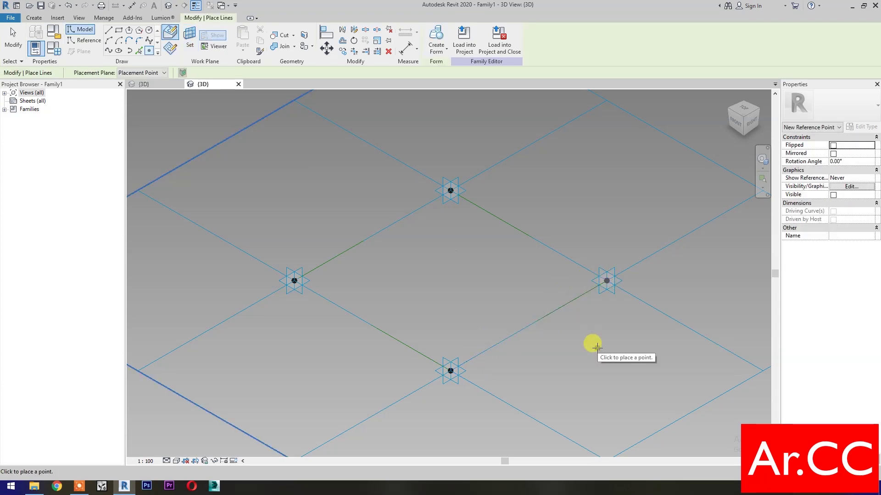
key("Escape")
key("Escape")
Select the left and right points, filtering the selection to reference points only.
left_click_drag(253, 230, 640, 337)
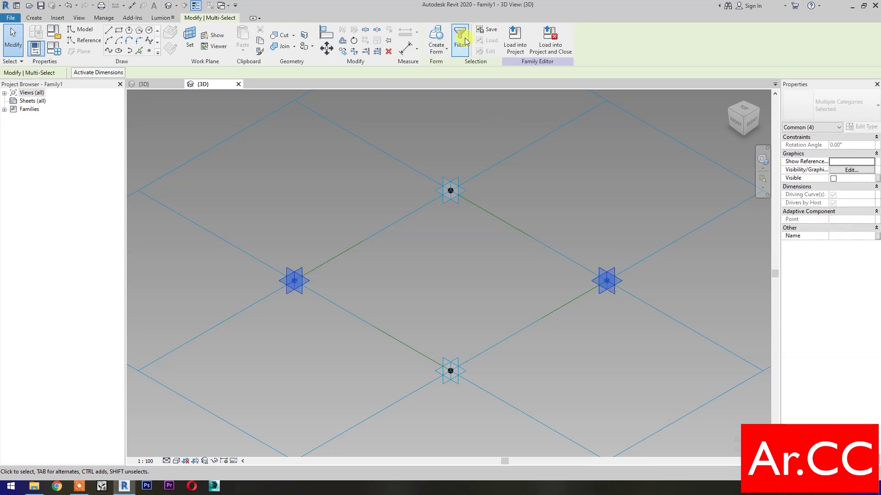
left_click(460, 40)
left_click(509, 198)
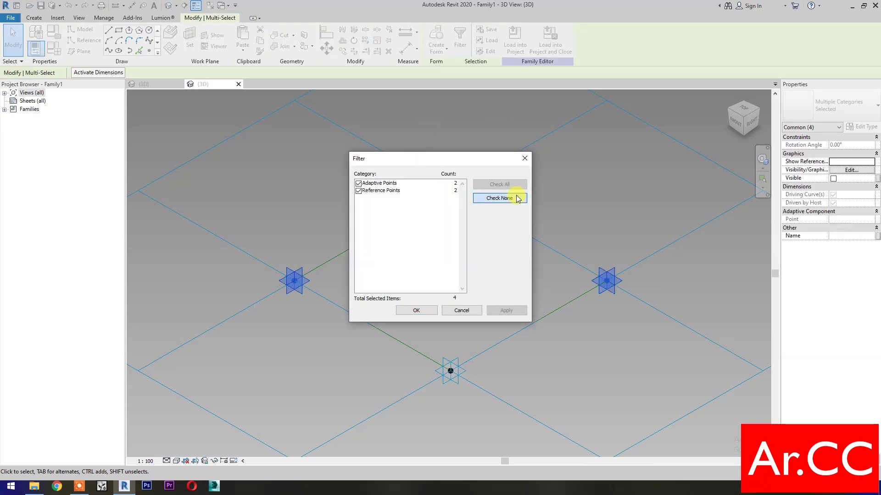
left_click(358, 191)
left_click(416, 311)
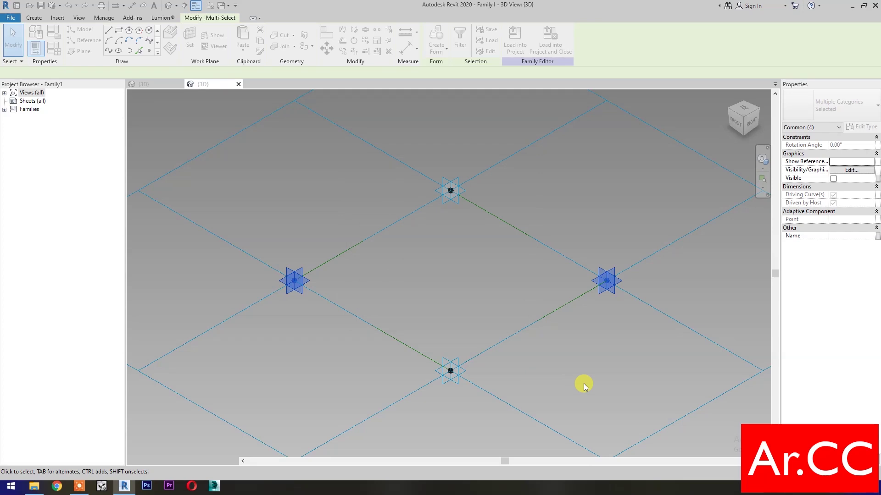
Link the points' 500 Offset to a new instance parameter named Offset.
left_click(850, 236)
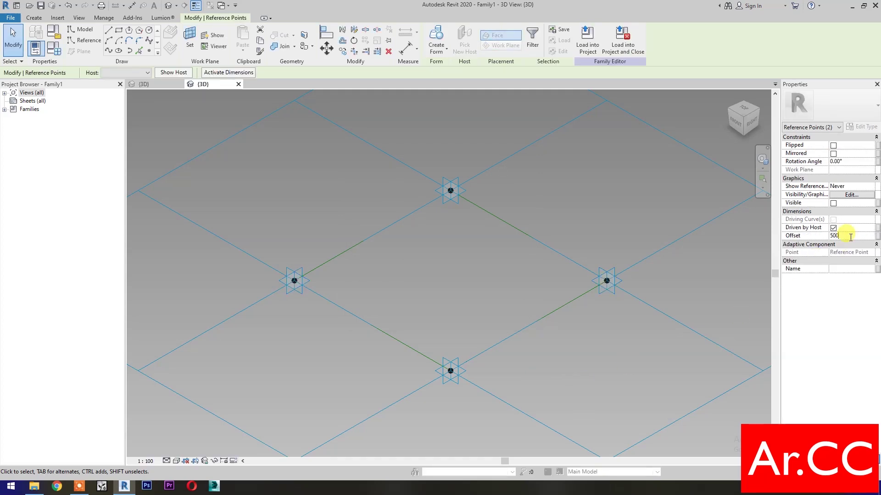
left_click(877, 236)
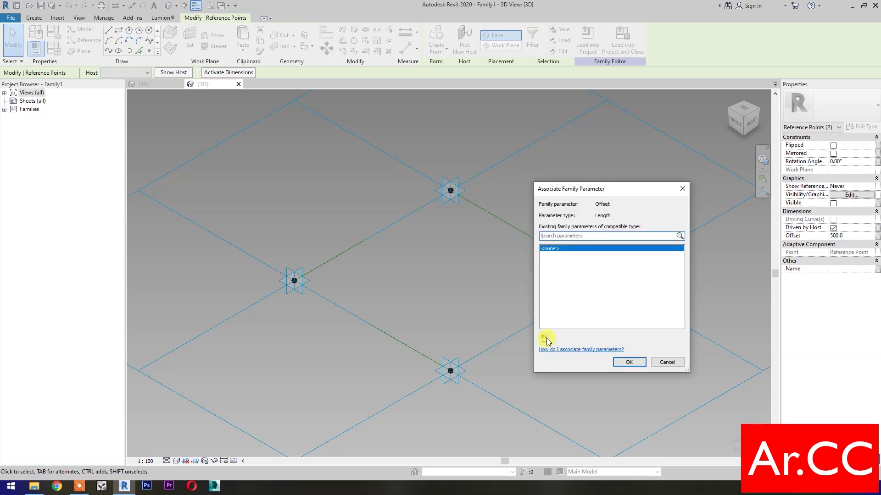
left_click(544, 340)
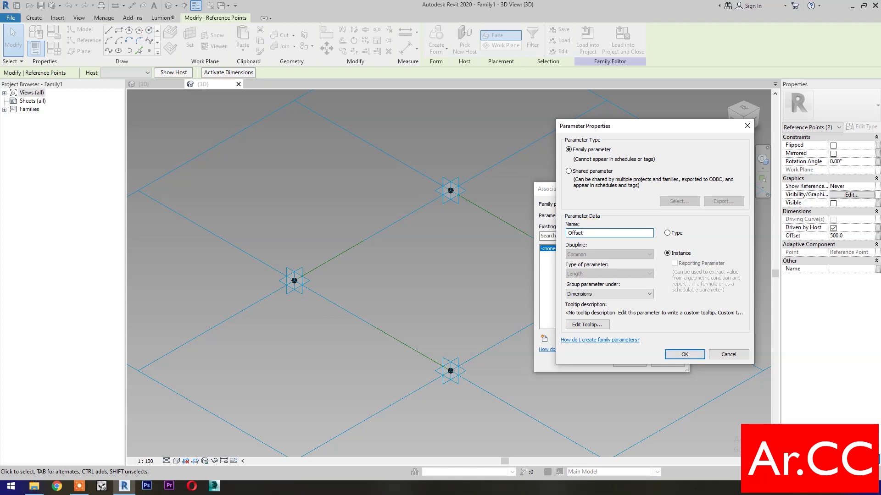
left_click(671, 354)
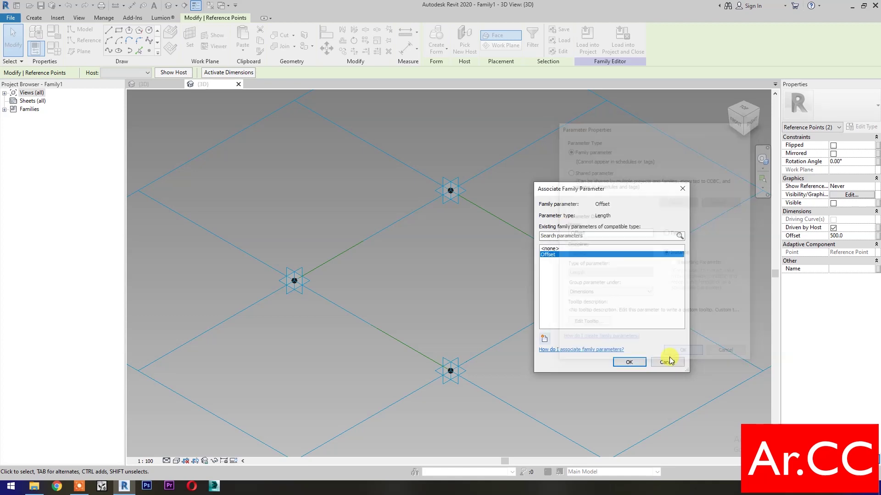
left_click(634, 365)
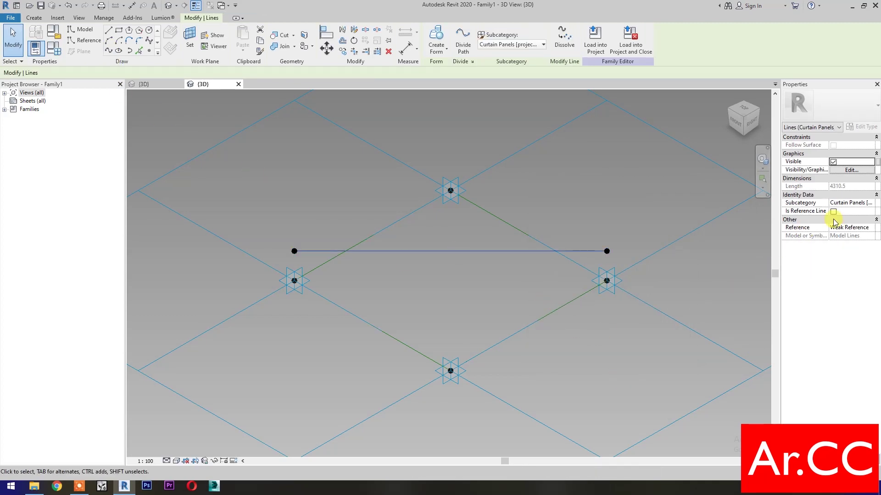
Make the connecting line a reference line and host a point on it at normalized parameter 0.1.
left_click(834, 211)
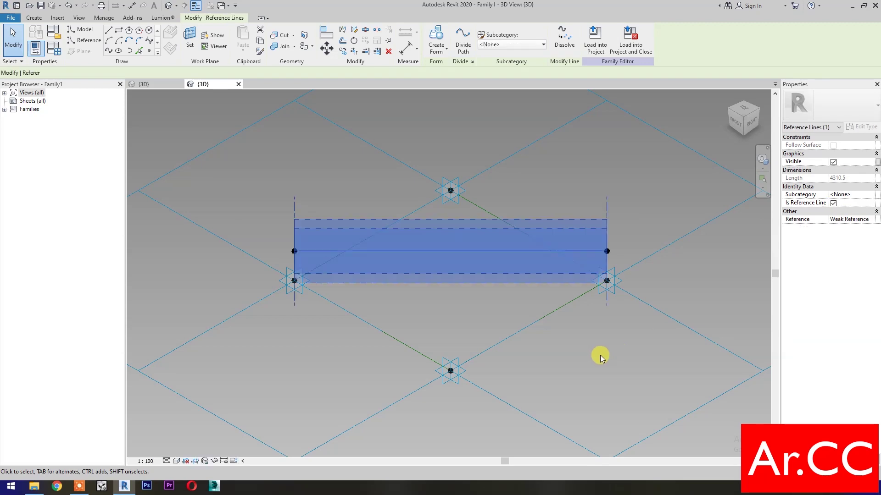
left_click(150, 51)
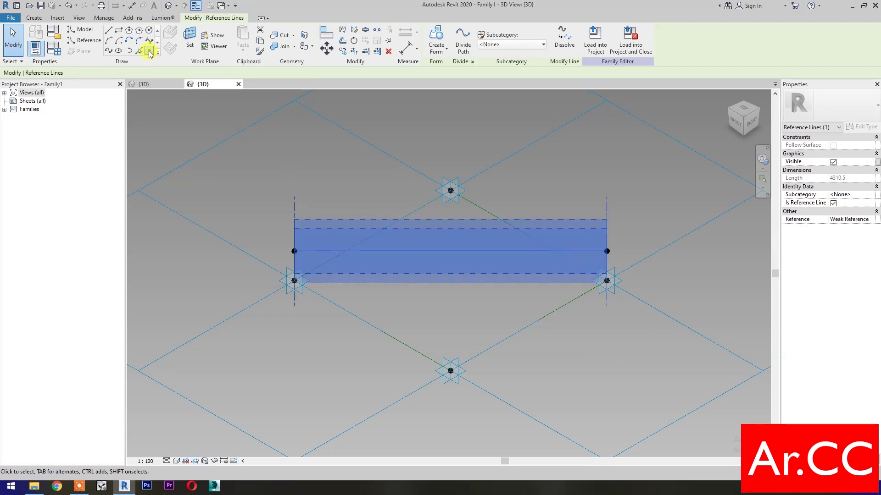
left_click(323, 251)
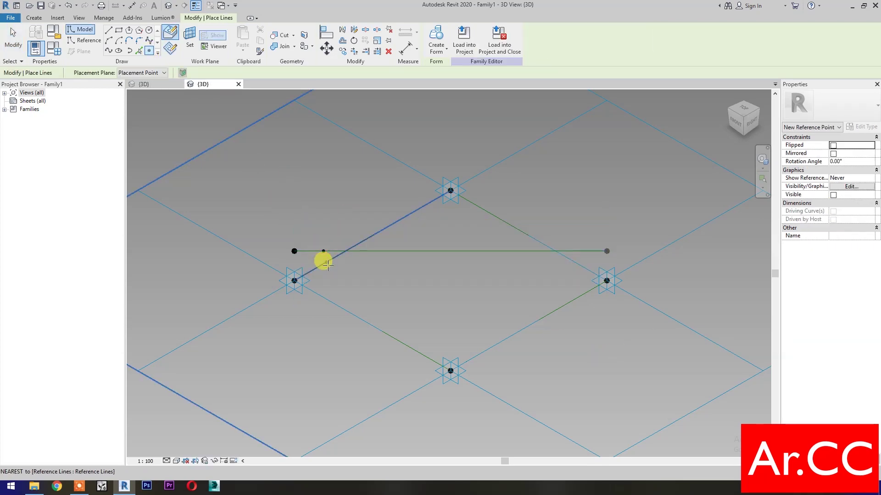
key("Escape")
key("Escape")
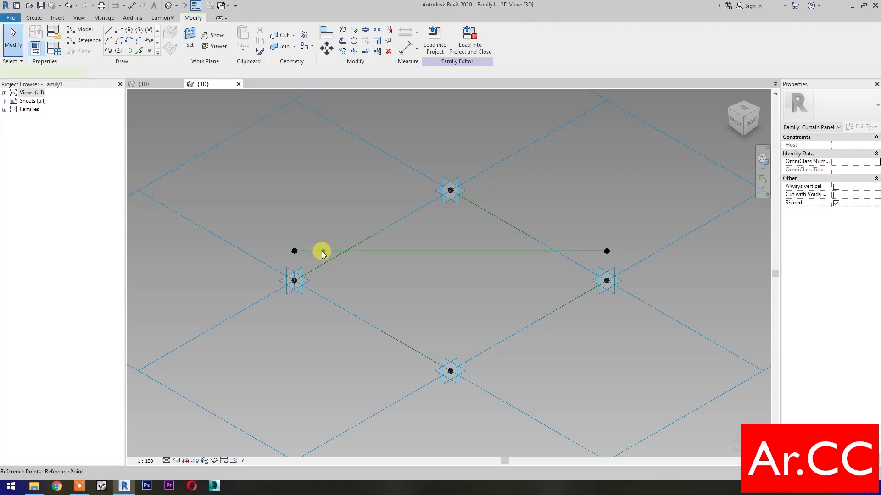
left_click(322, 252)
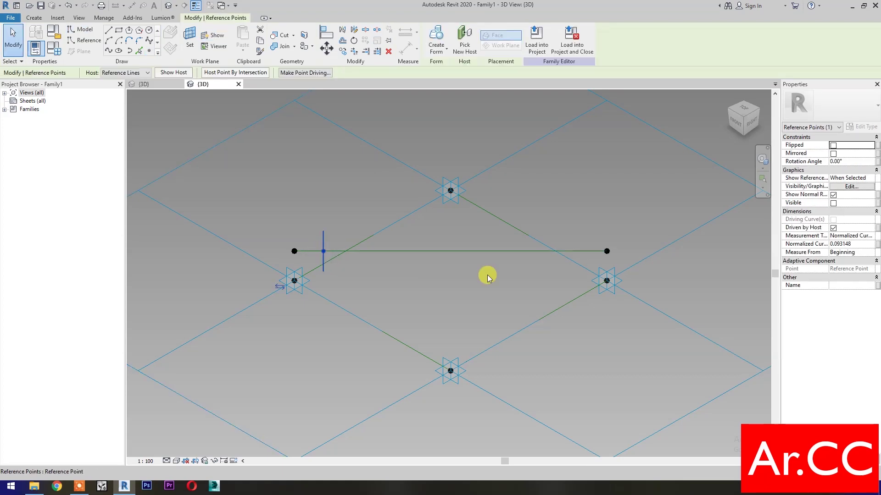
left_click(867, 243)
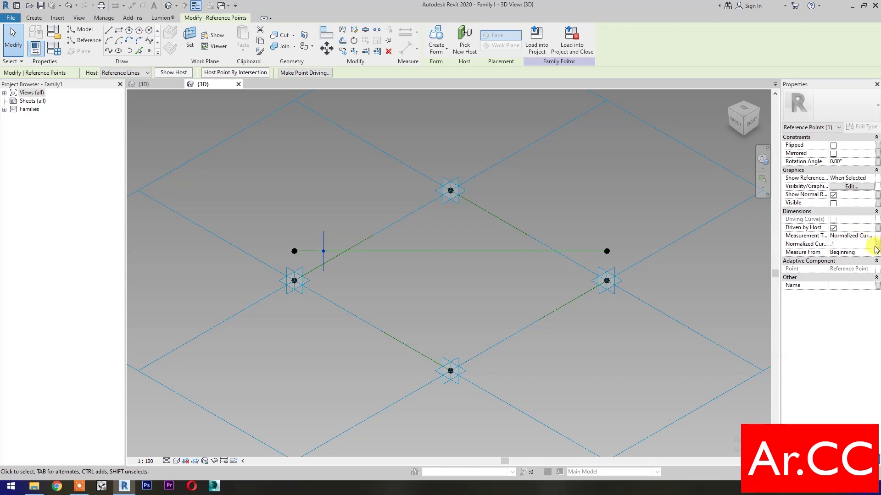
type(".1")
Drive the point's Normalized Curve Parameter with a new family parameter NCP.
left_click(878, 246)
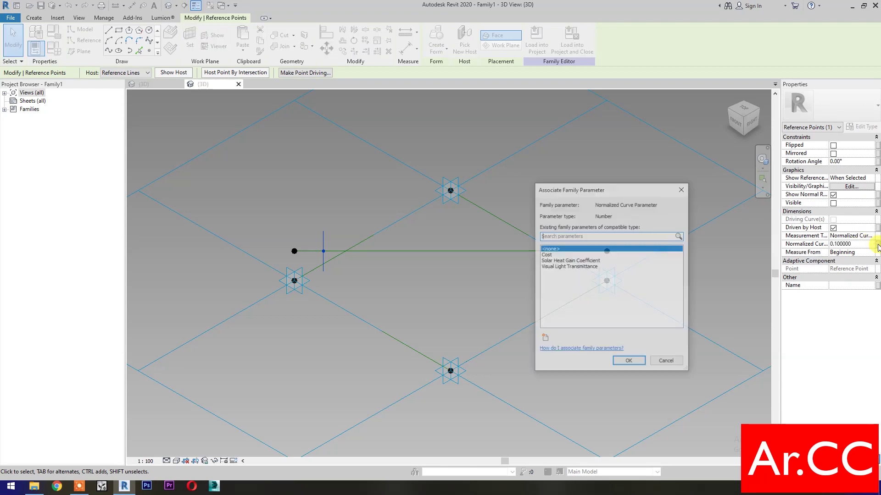
left_click(544, 339)
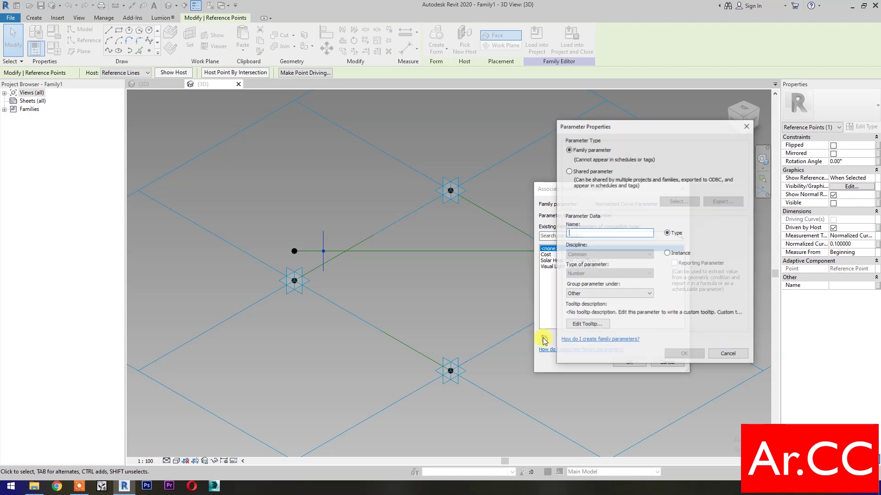
type("NCP")
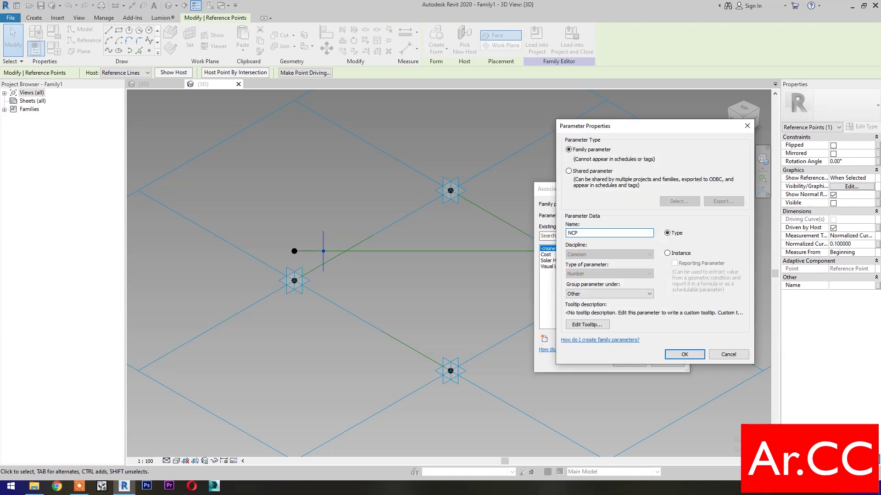
left_click(678, 357)
left_click(628, 362)
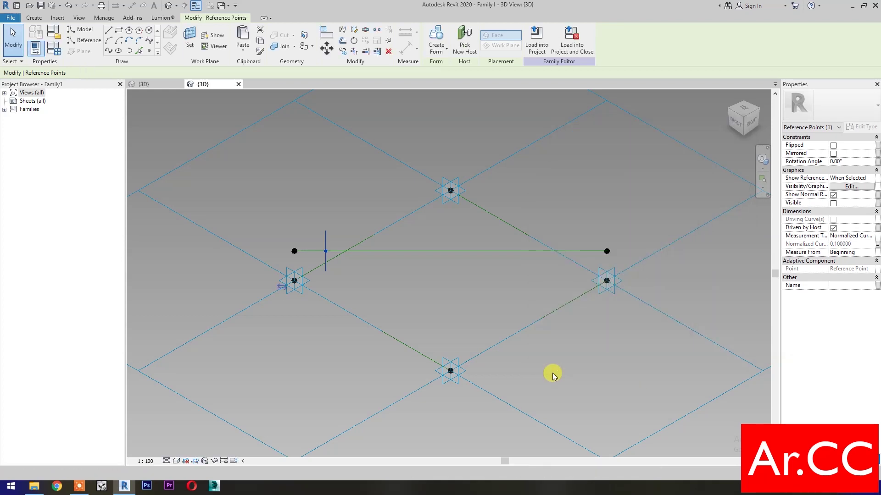
Turn the reference-line loop into a flat surface, divide it, and display its grid nodes.
key("Tab")
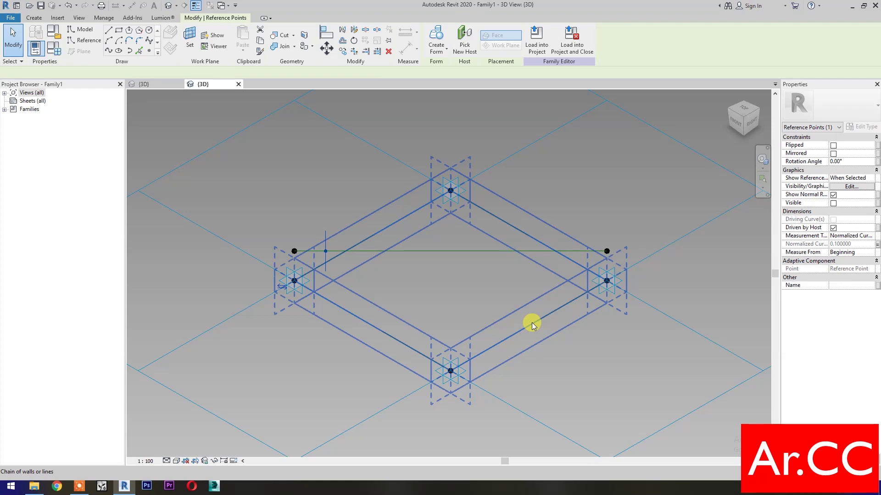
left_click(532, 323)
left_click(439, 36)
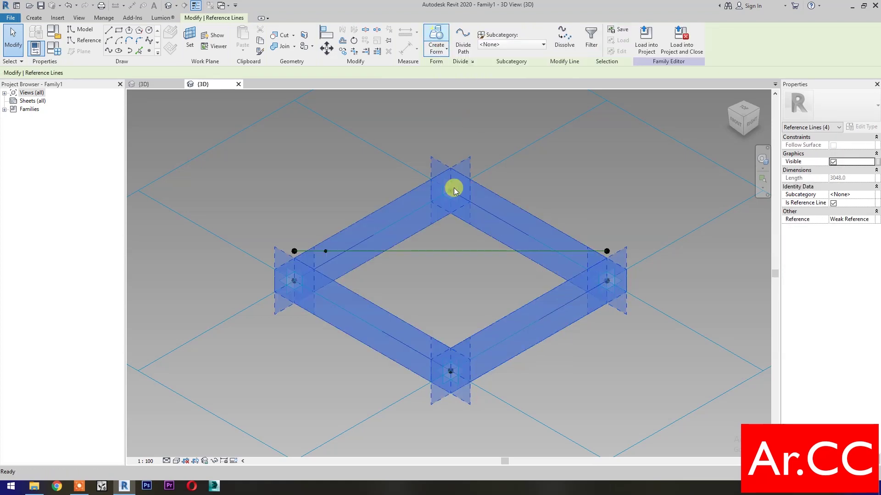
left_click(354, 389)
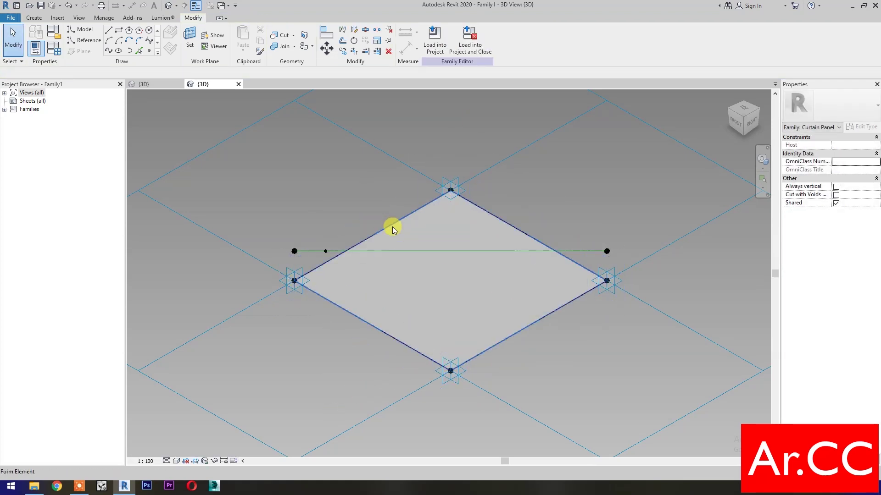
left_click(393, 226)
left_click(483, 39)
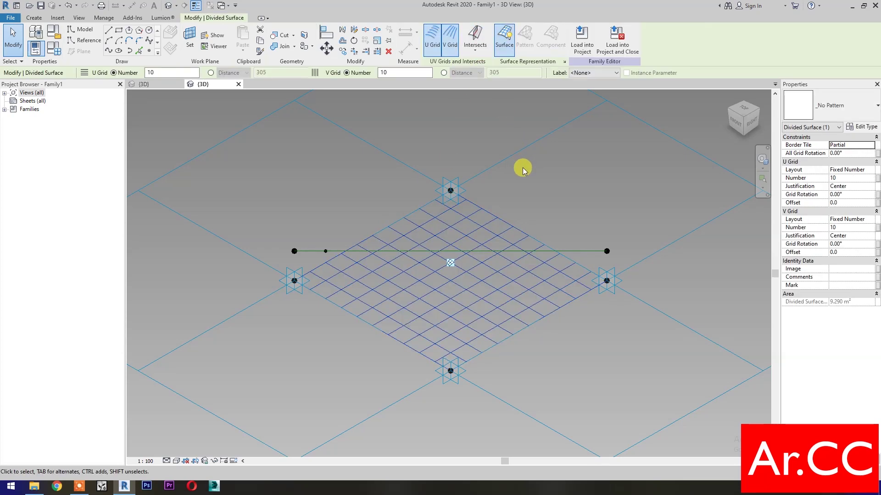
left_click(564, 62)
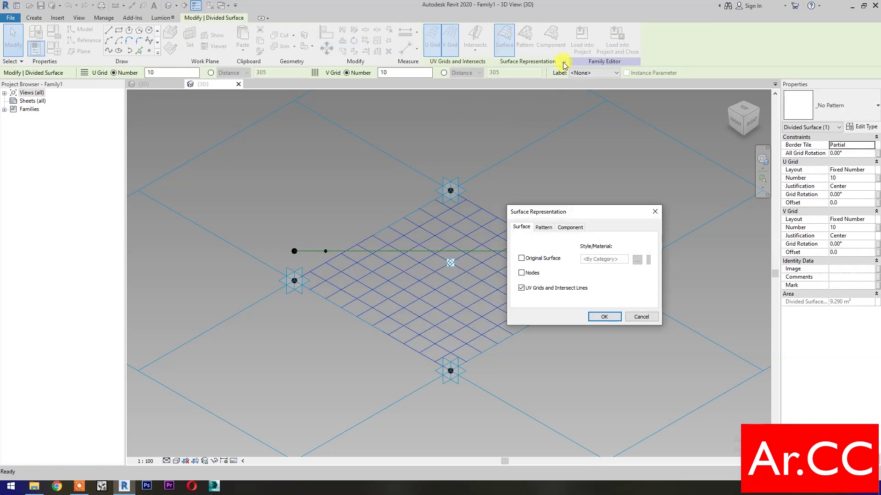
left_click(604, 317)
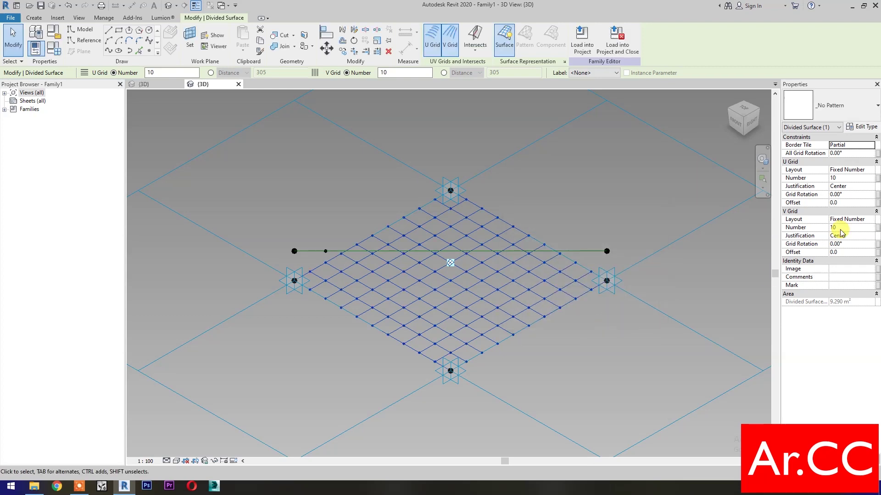
Associate the surface's U grid number with a new parameter U Grid.
left_click(877, 179)
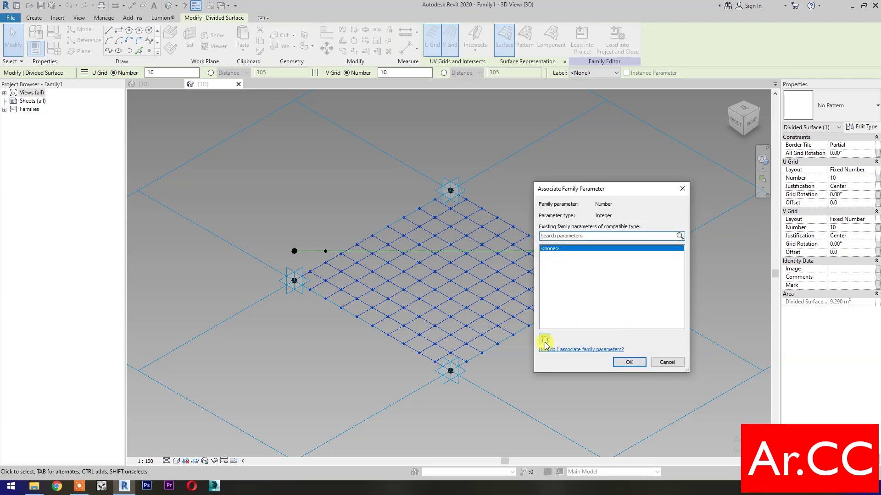
left_click(544, 340)
left_click(595, 231)
type("U Grid")
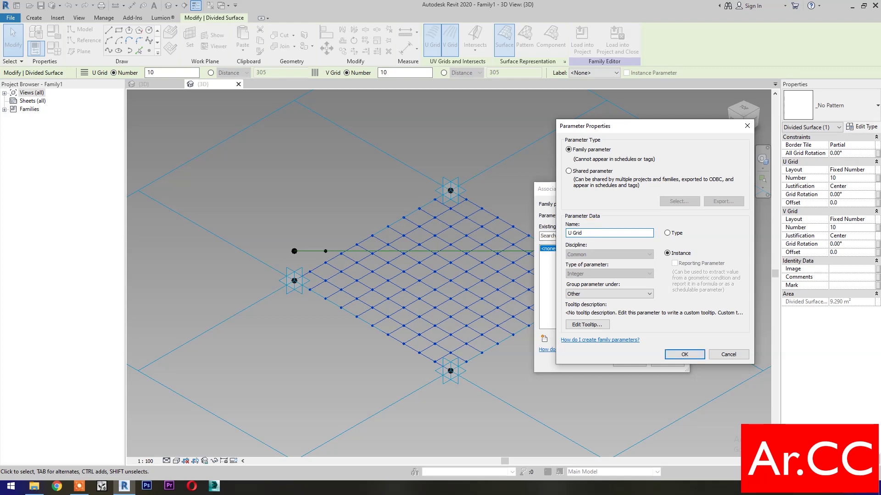
left_click(681, 357)
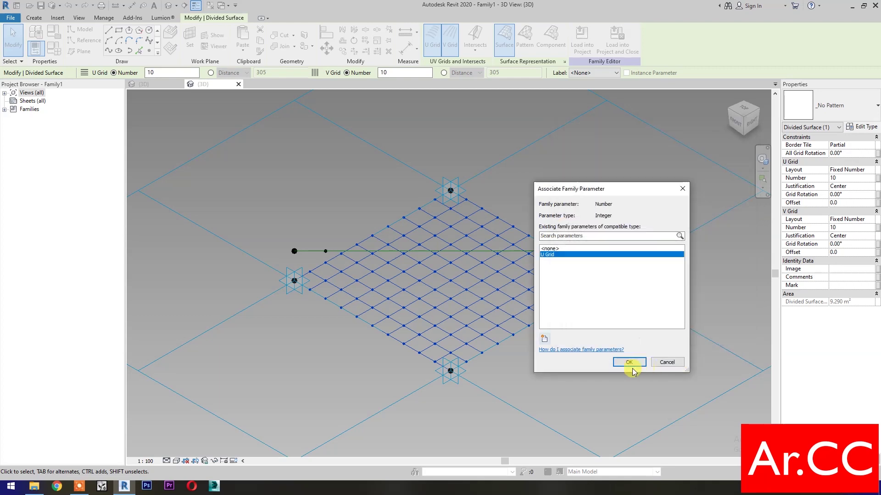
left_click(629, 366)
Associate the surface's V grid number with a new parameter V Grid.
left_click(877, 228)
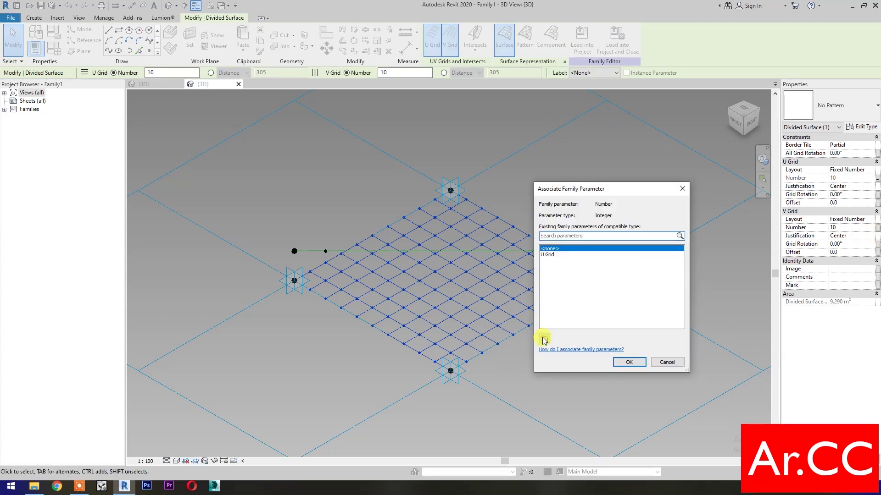
left_click(543, 339)
type("V Grid")
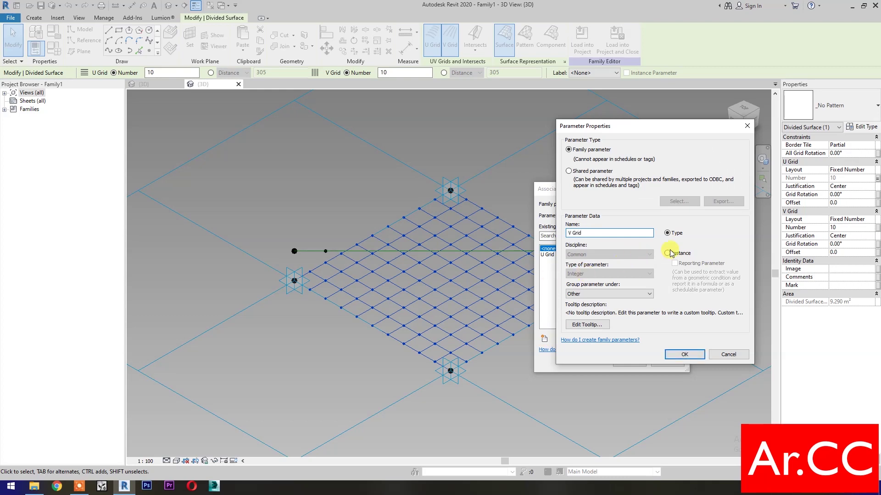
left_click(684, 354)
left_click(626, 363)
left_click(587, 371)
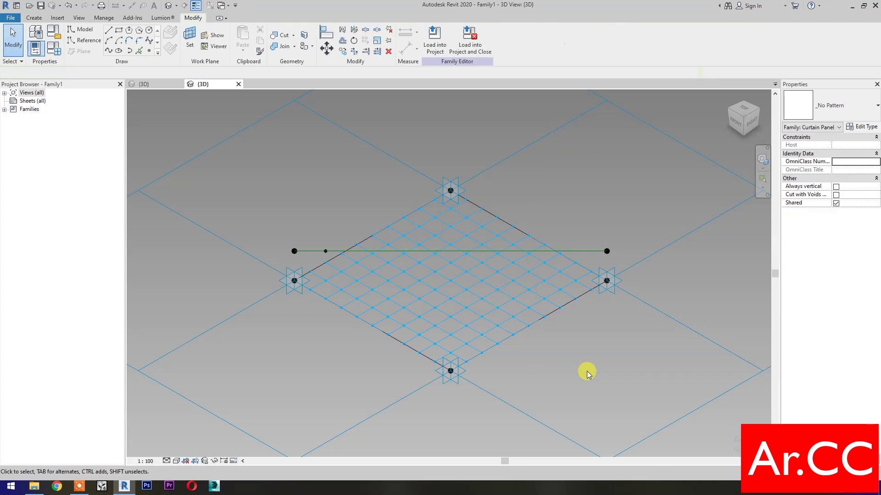
Load the Adaptive Star Panel into the family, placing on Level 1 and attaching to faces.
left_click(158, 84)
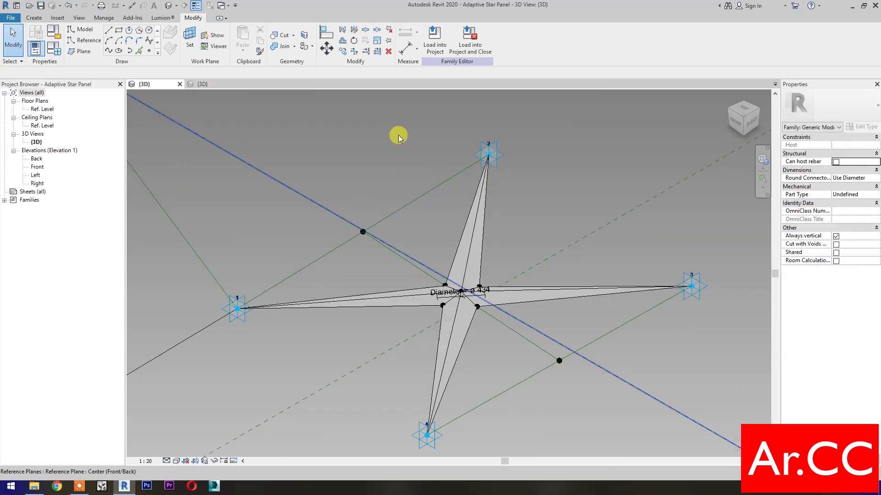
left_click(470, 41)
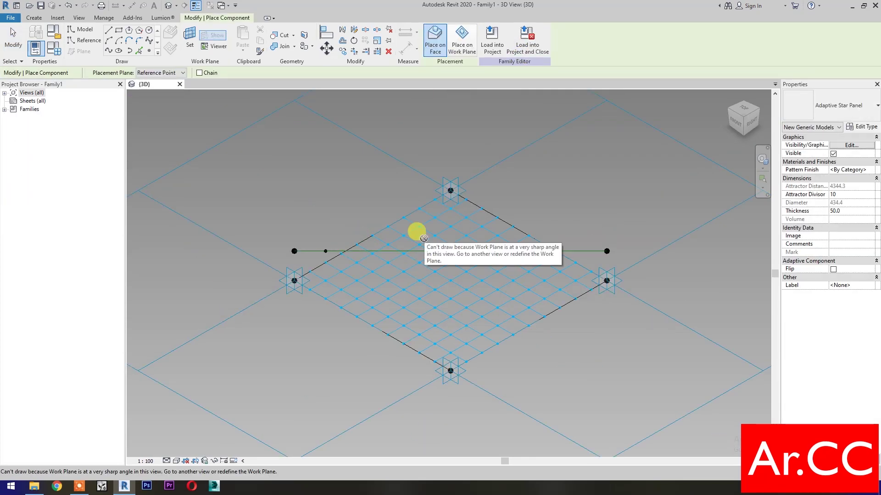
left_click(177, 73)
left_click(173, 83)
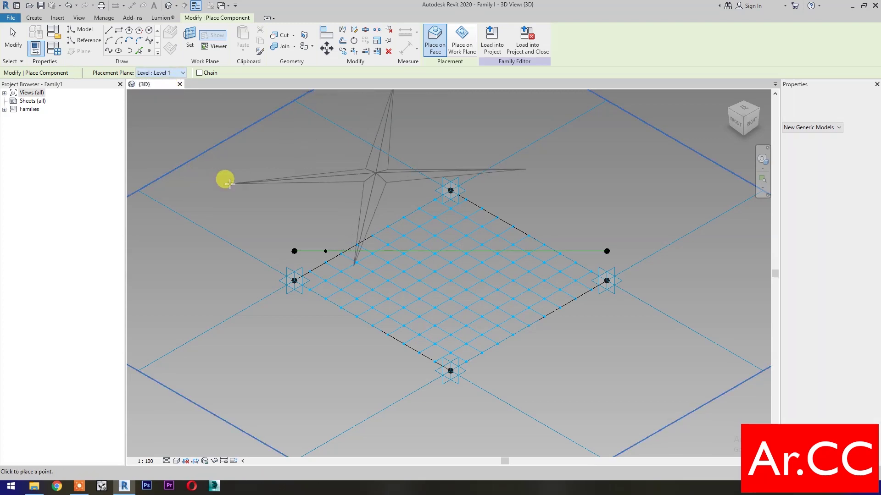
left_click(434, 46)
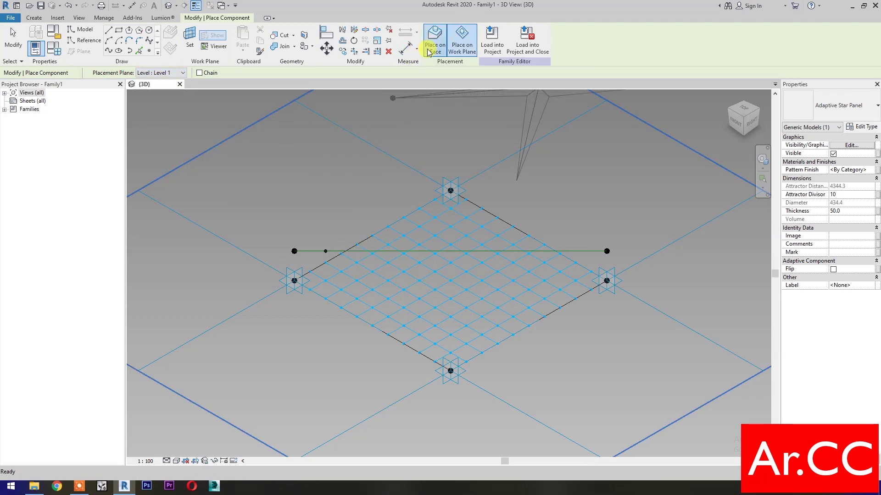
Place one star panel on the left-corner grid node and its adjacent node.
left_click(295, 280)
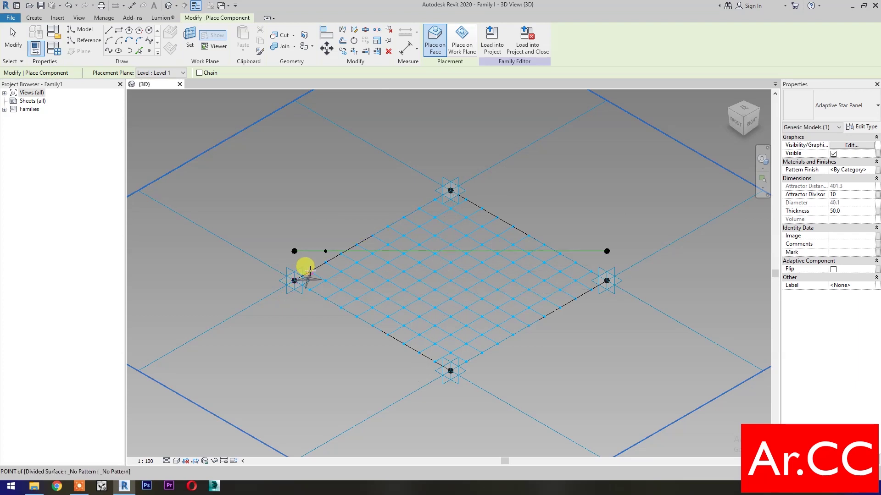
left_click(310, 271)
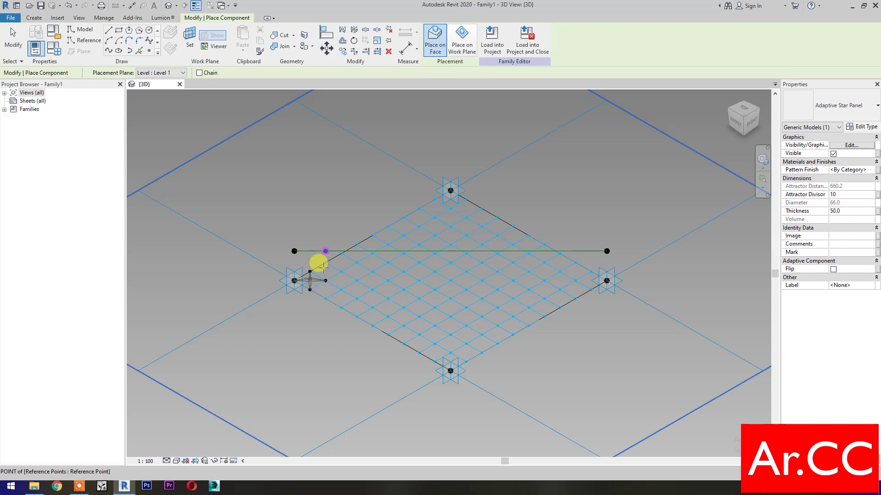
key("Escape")
scroll(340, 349, "up", 3)
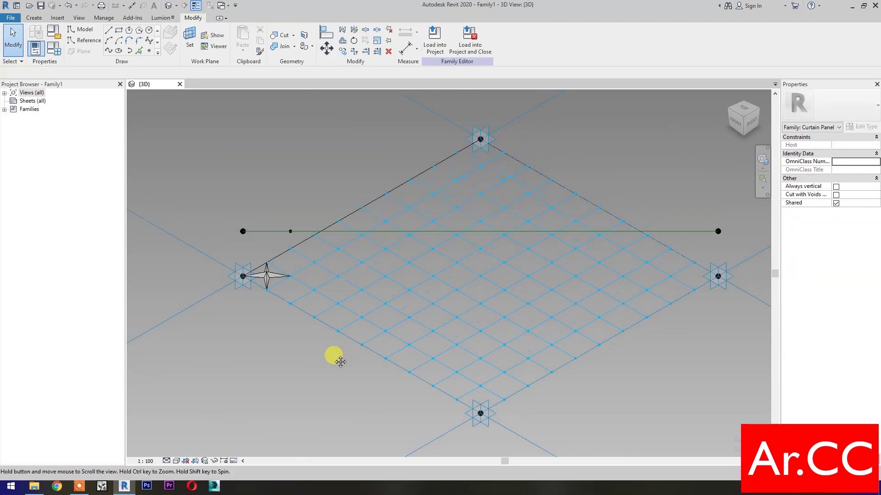
Tie the star panel's Pattern Finish to a new family parameter named Pattern Finish.
left_click(249, 285)
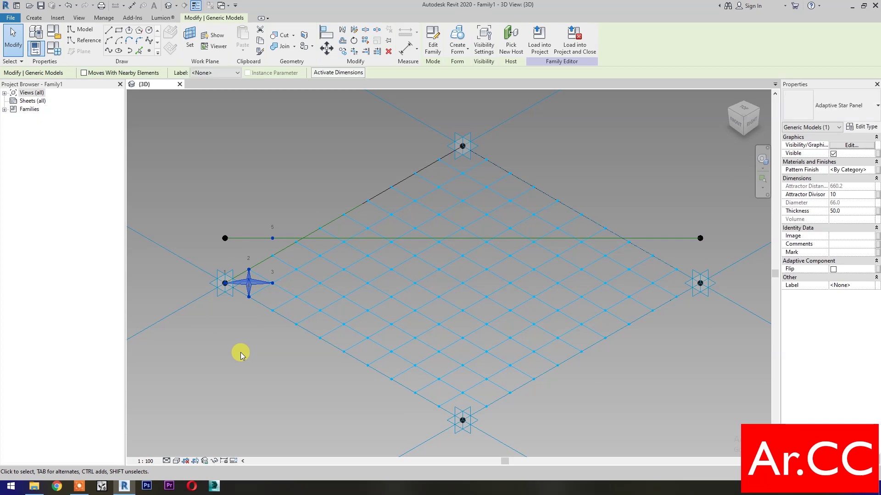
left_click(685, 267)
left_click(877, 172)
left_click(545, 338)
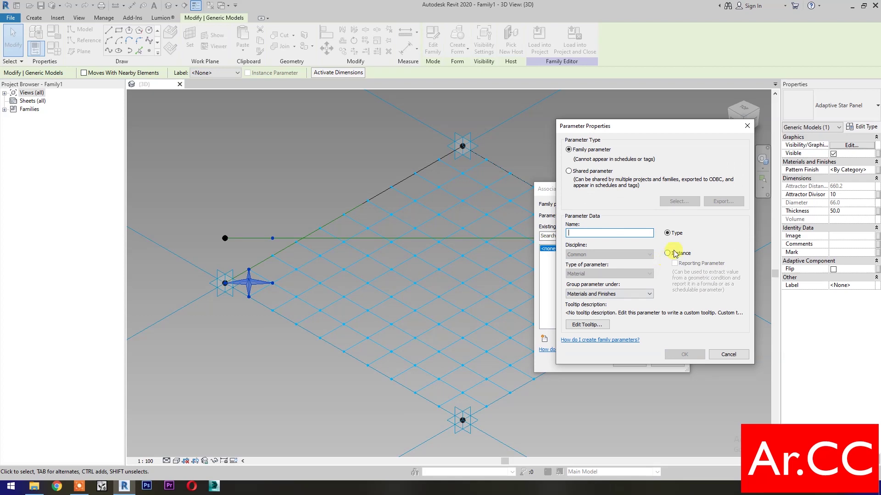
left_click(610, 234)
type("Pattern")
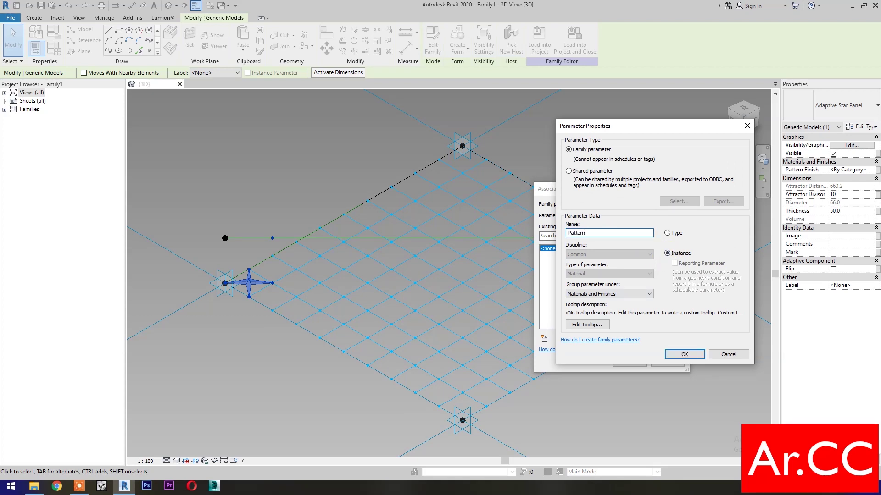
type(" Finish")
left_click(684, 354)
left_click(616, 361)
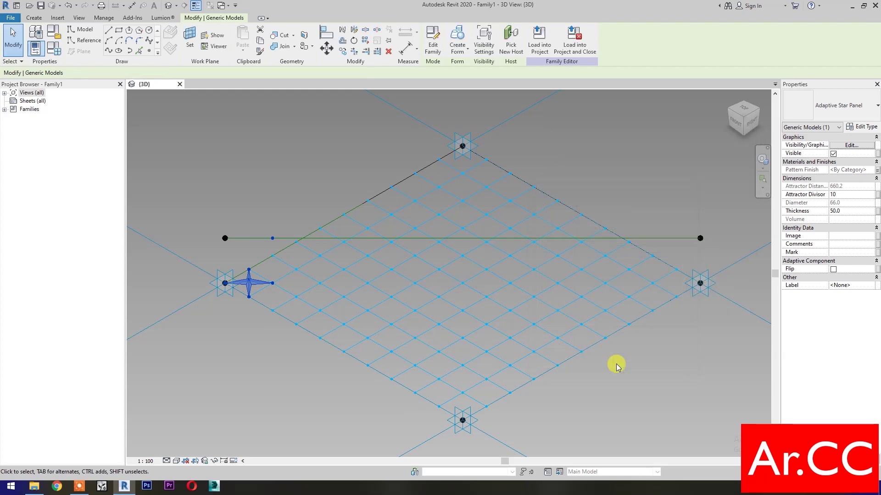
Tie the panel's Attractor Divisor to a new instance parameter for Attractor Divisor.
left_click(877, 195)
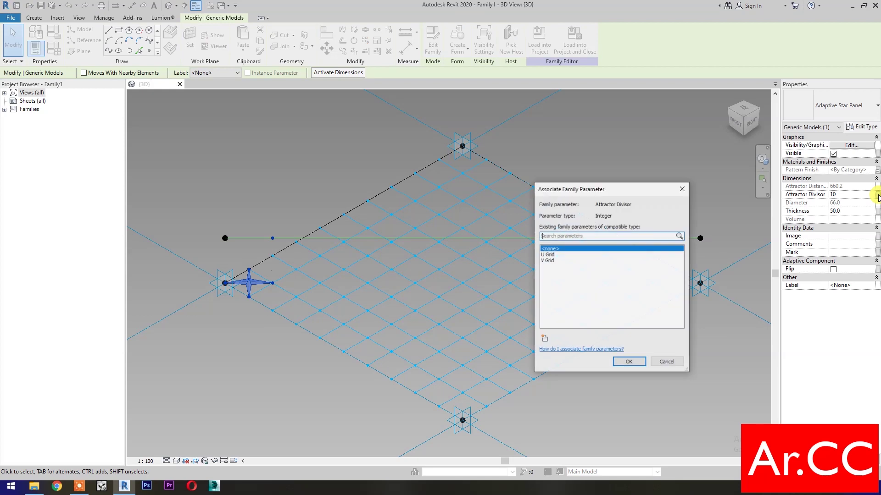
left_click(543, 341)
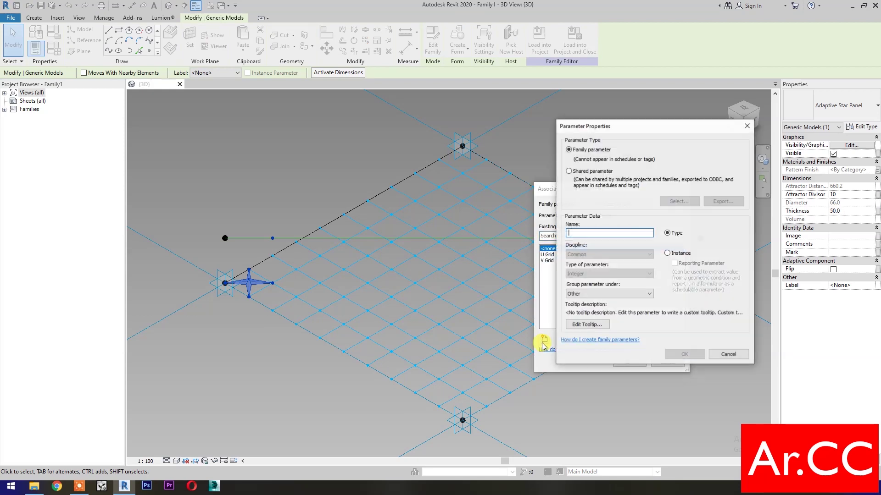
type("Attractor Divis")
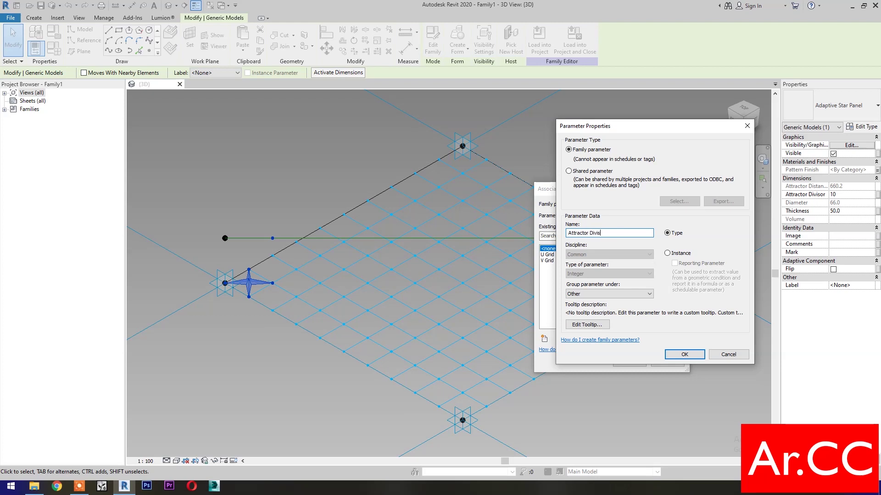
left_click(667, 254)
left_click(683, 354)
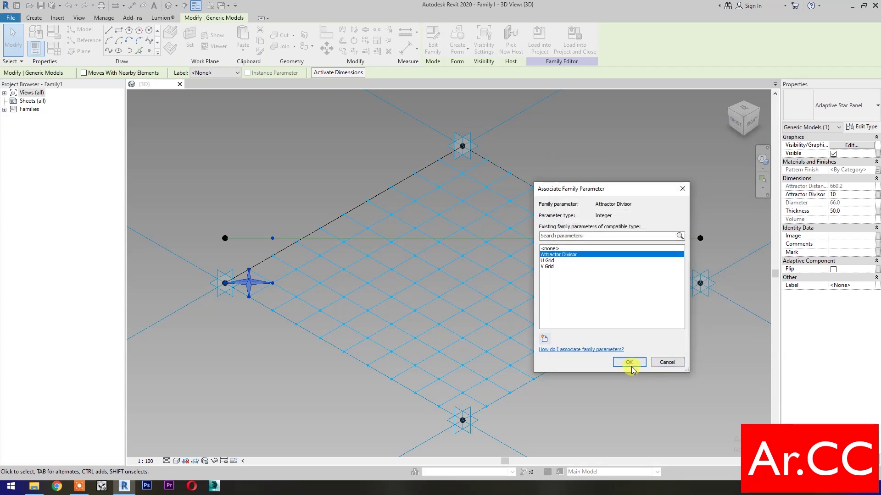
left_click(629, 362)
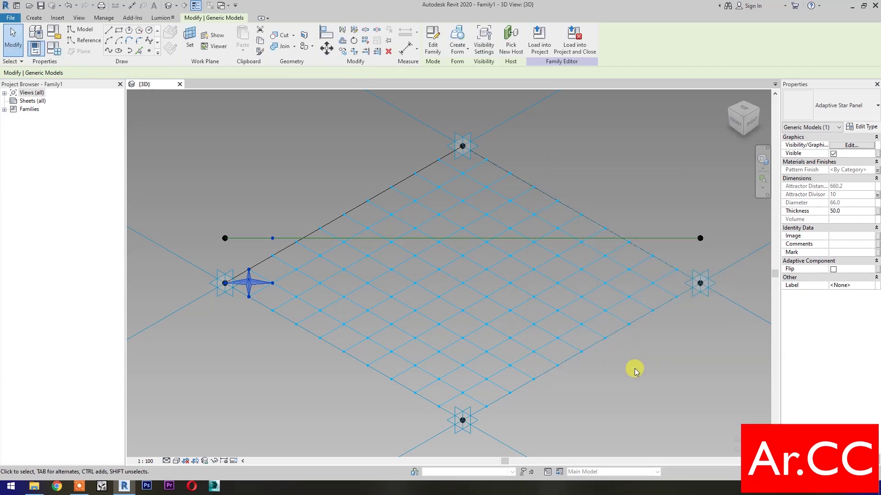
Tie Thickness to a new instance parameter Thickness and repeat the panel across the grid.
left_click(877, 211)
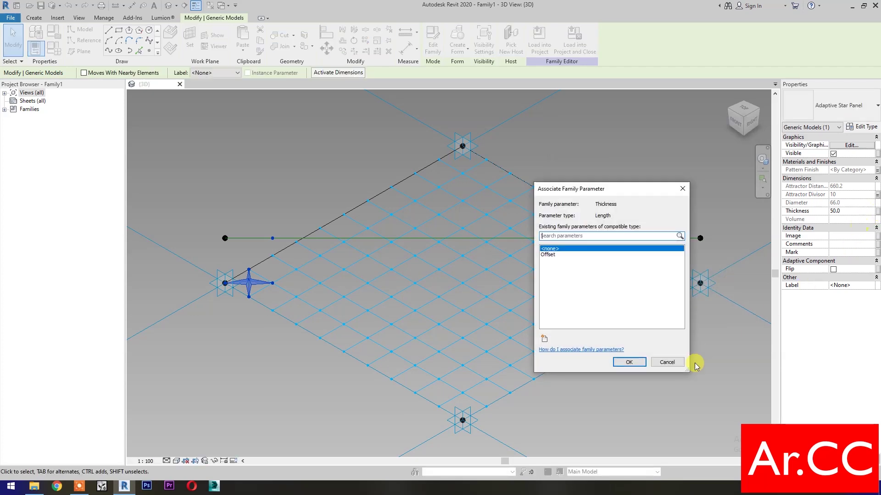
left_click(544, 339)
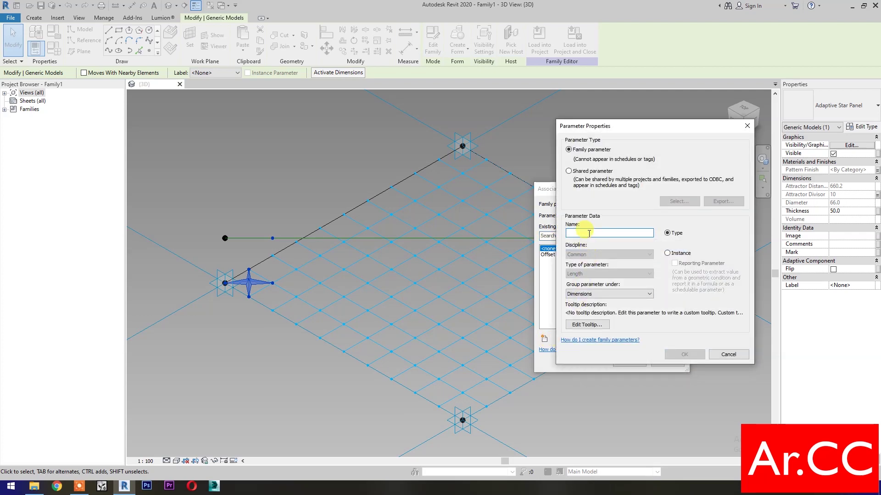
left_click(589, 233)
type("Thickness")
left_click(668, 253)
left_click(684, 356)
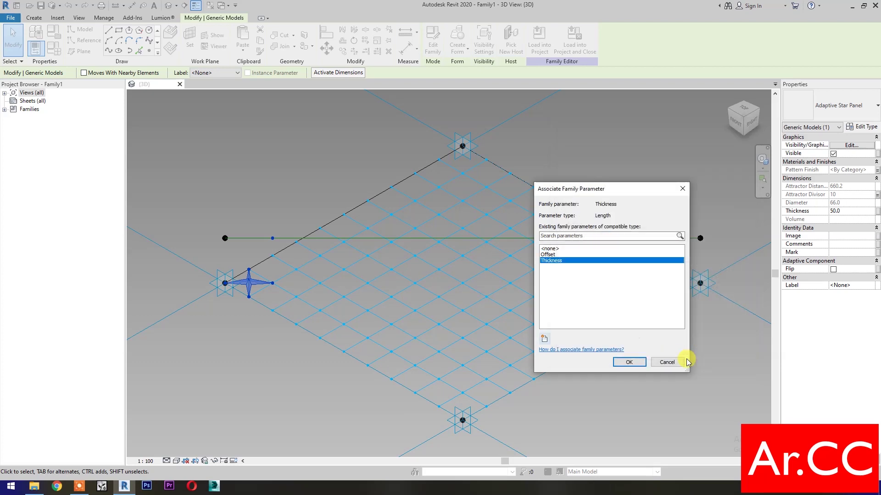
left_click(639, 364)
left_click(364, 42)
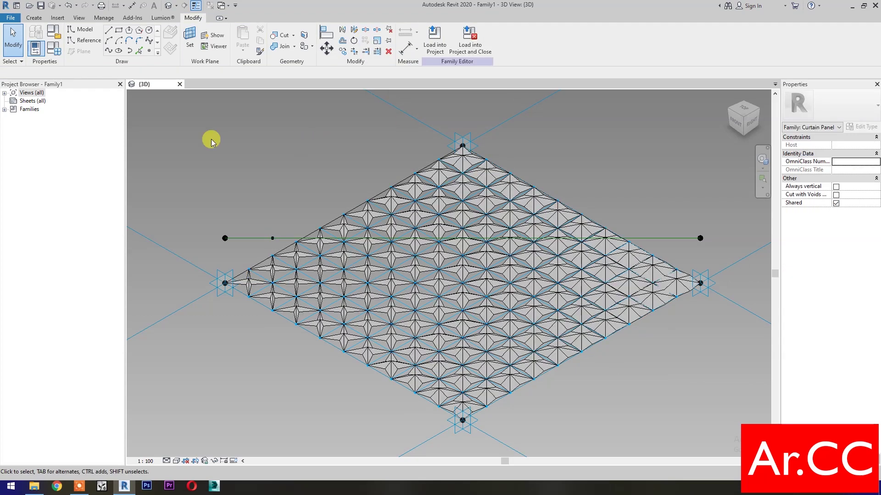
In Family Types, set NCP to 0.5 and apply it to the panels.
left_click(54, 48)
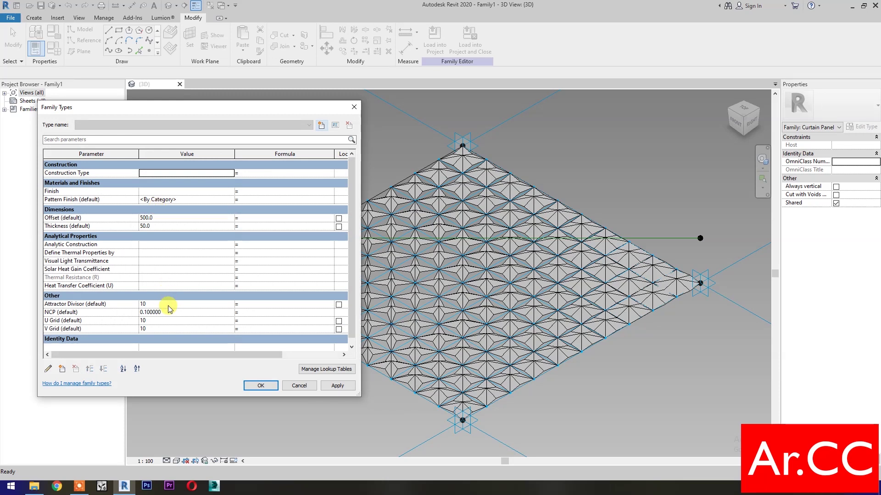
left_click(178, 312)
type(".")
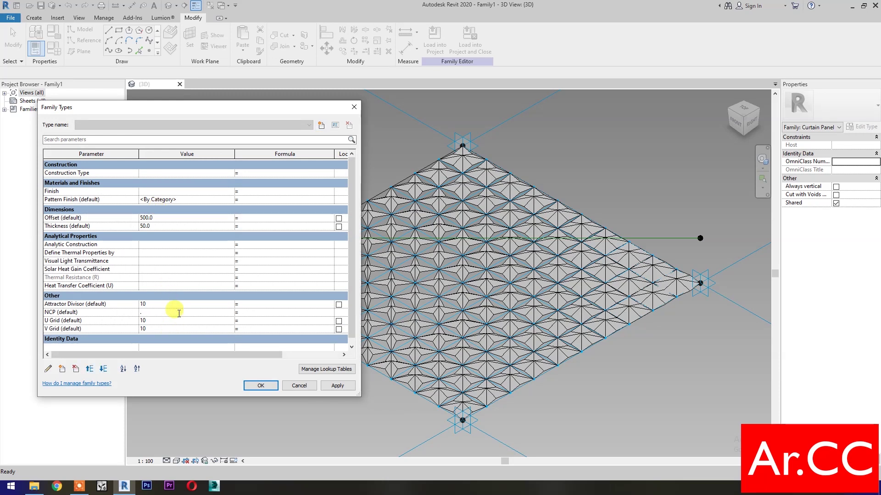
type("5")
key("Return")
left_click(172, 305)
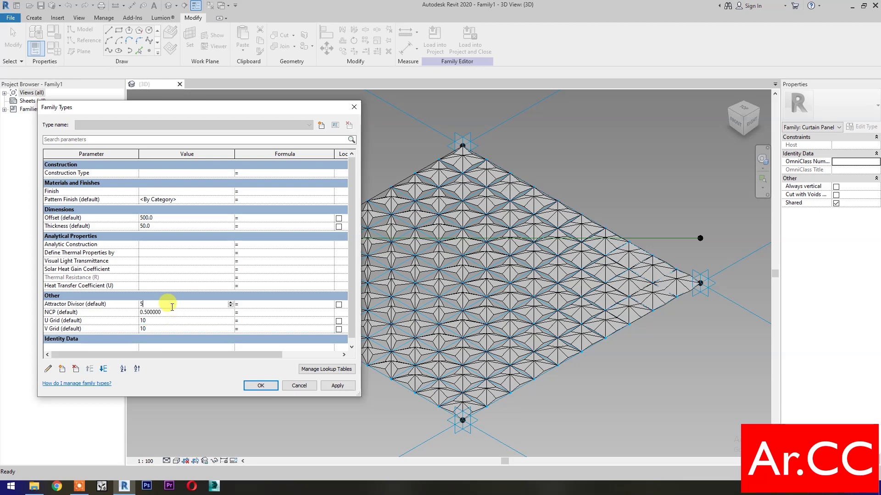
left_click(334, 387)
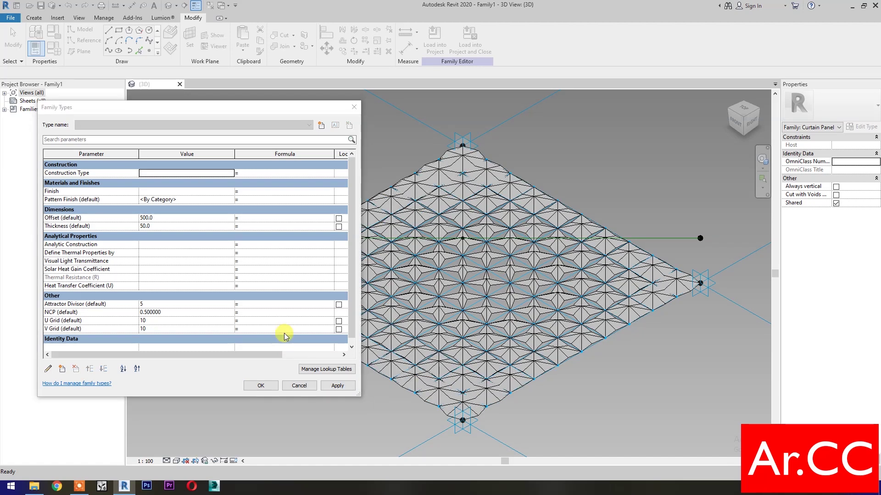
Set U Grid and V Grid to 20, NCP to 0.7, Attractor Divisor to 10, and apply.
left_click(157, 328)
type("20")
left_click(160, 320)
type("20")
left_click(173, 312)
key("BackSpace")
type(".7")
left_click(172, 304)
type("10")
left_click(337, 386)
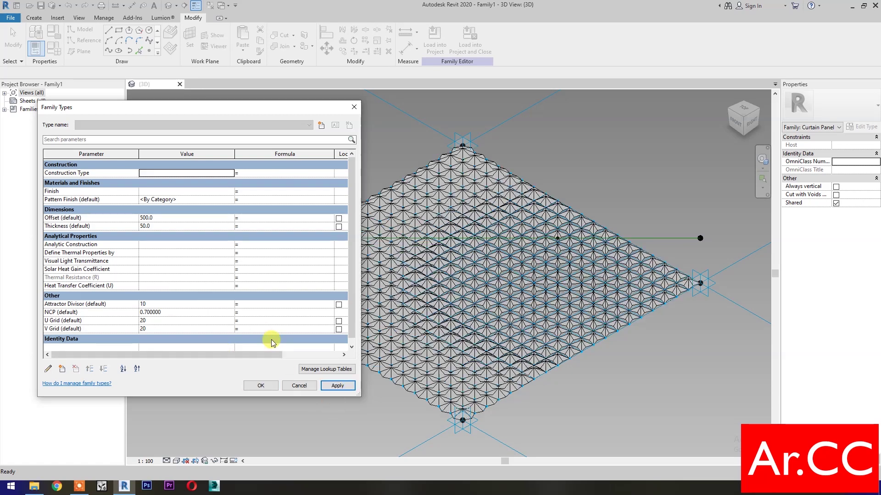
Change Attractor Divisor to 15 and apply.
left_click(166, 304)
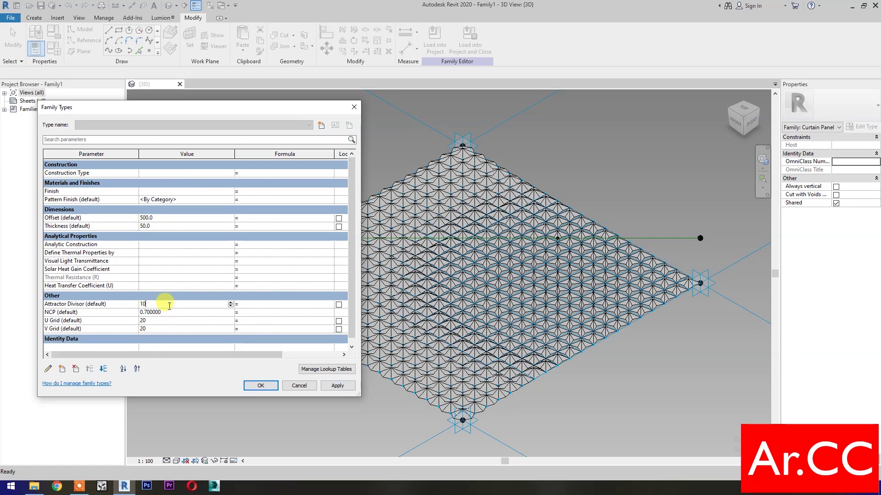
type("15")
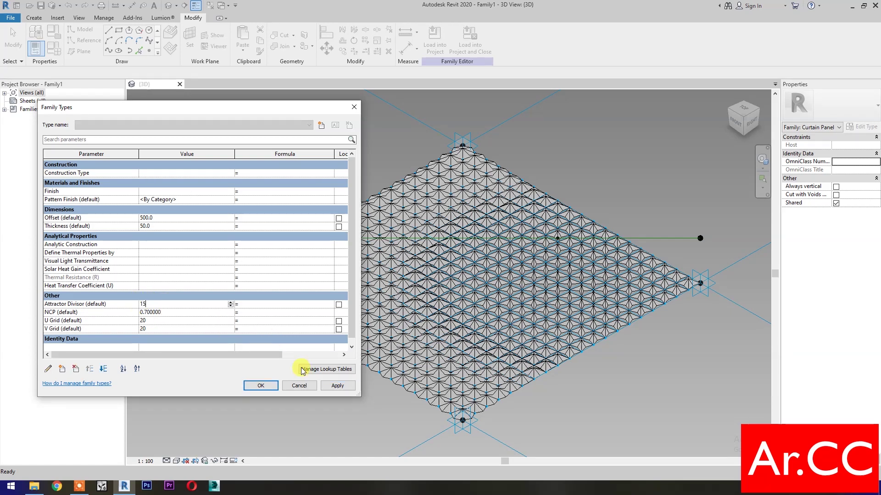
left_click(340, 387)
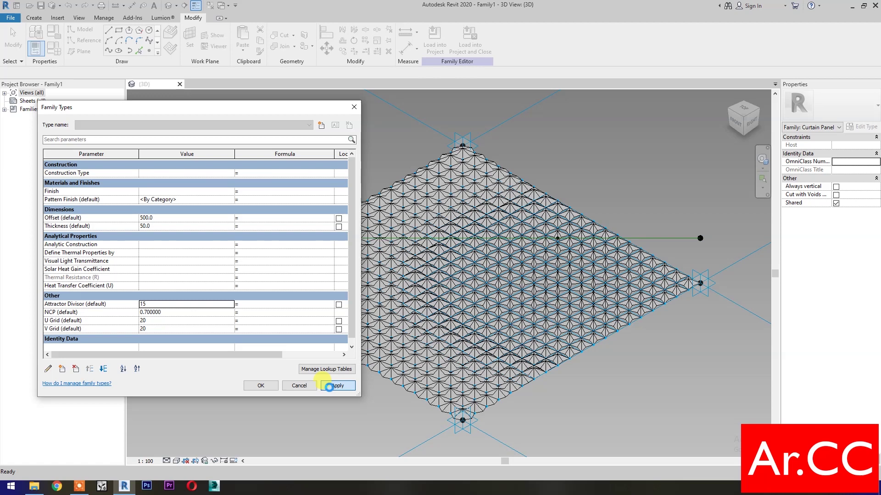